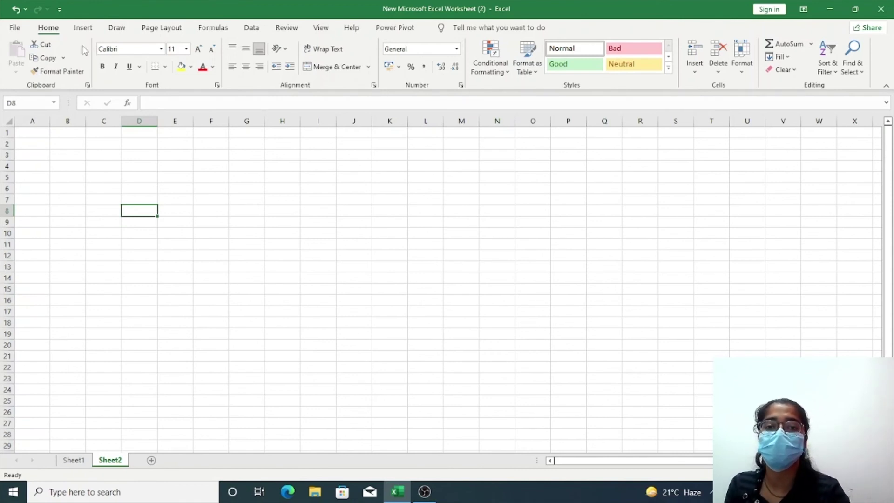
- Activate the Insert tab's Text Box tool on the empty Sheet2
{"action": "left_click", "coordinate": [83, 29]}
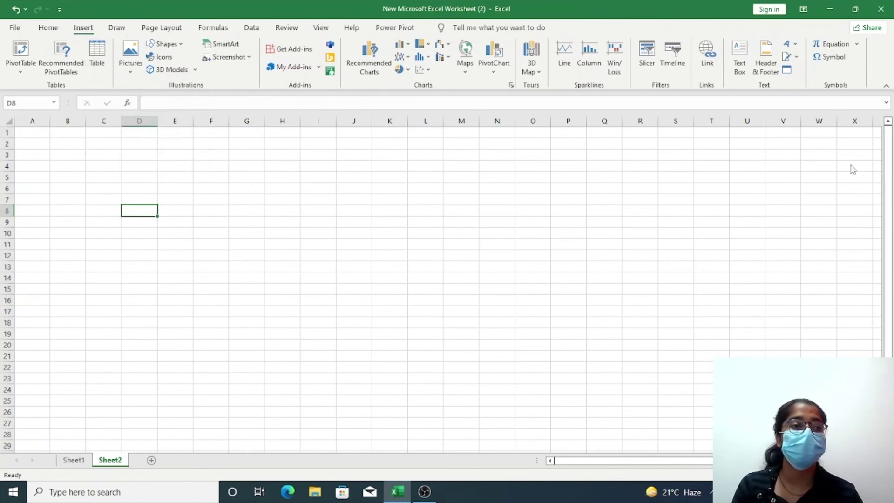
{"action": "left_click", "coordinate": [742, 74]}
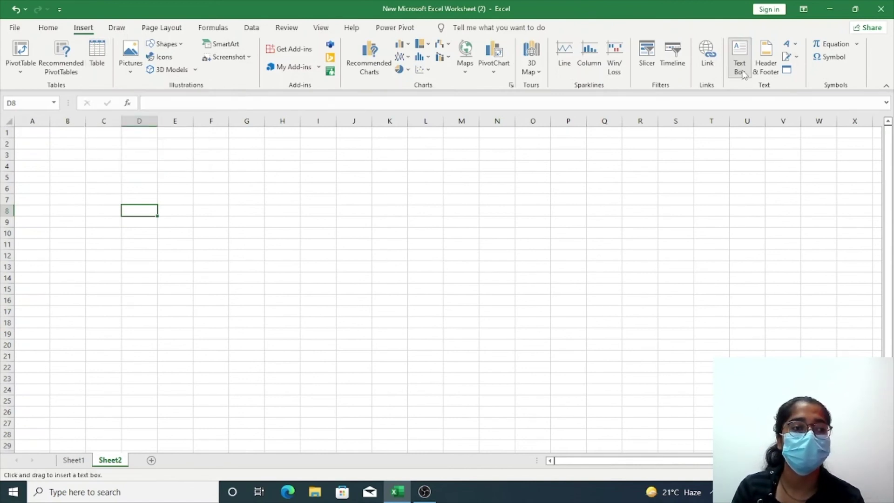
{"action": "key", "text": "Escape"}
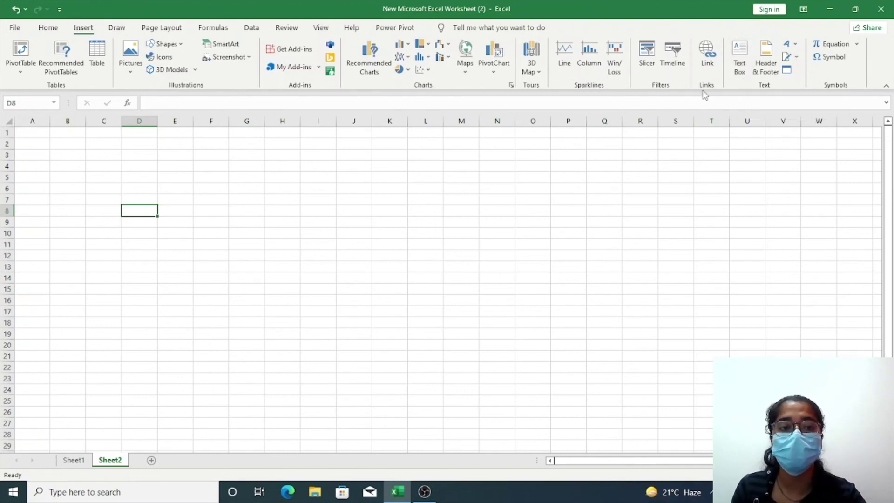
{"action": "left_click", "coordinate": [739, 56]}
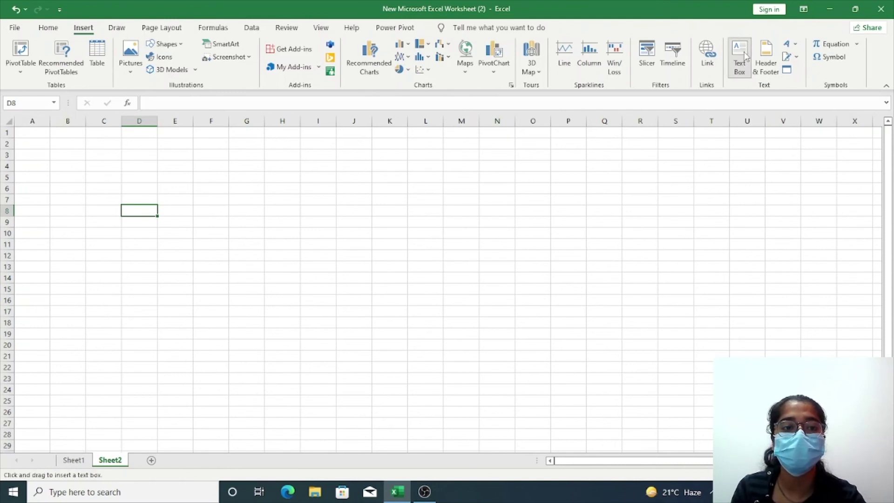
- Draw a text box near column M and type 'hi welcome to advanced excel' in it
{"action": "left_click", "coordinate": [444, 170]}
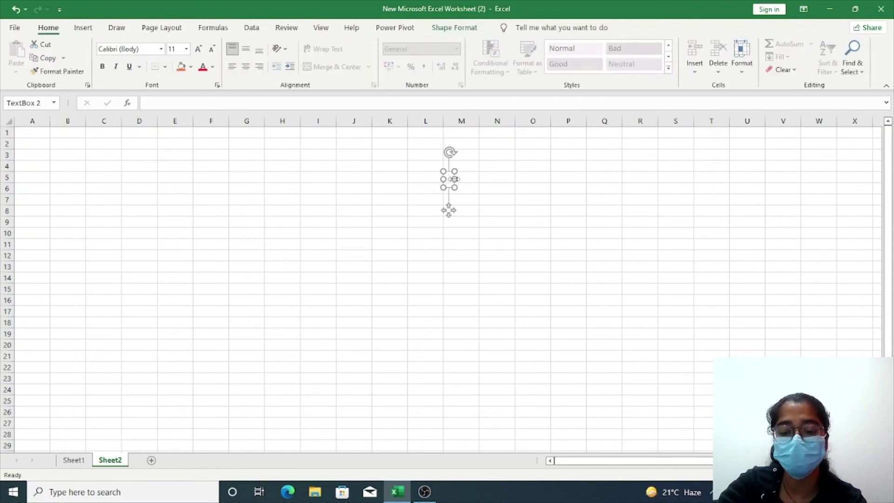
{"action": "left_click_drag", "start_coordinate": [455, 180], "coordinate": [577, 180]}
{"action": "left_click", "coordinate": [478, 183]}
{"action": "type", "text": "hi welcome to advanced excel"}
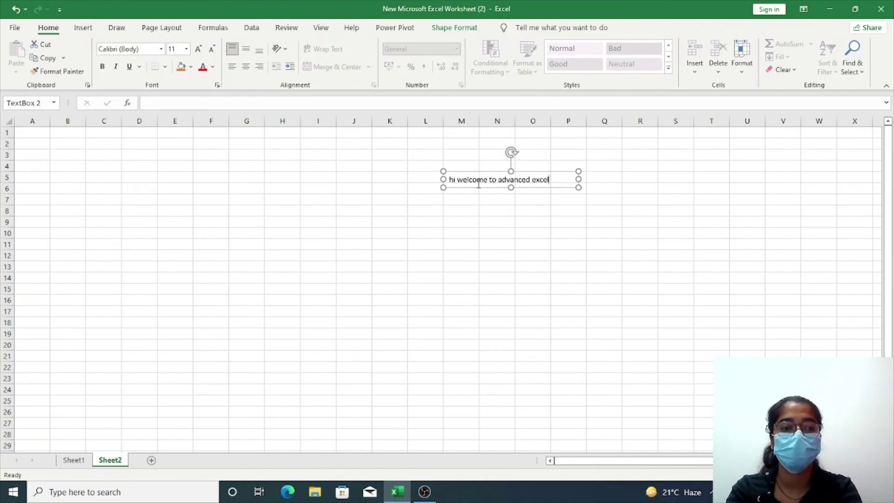
{"action": "type", "text": "b"}
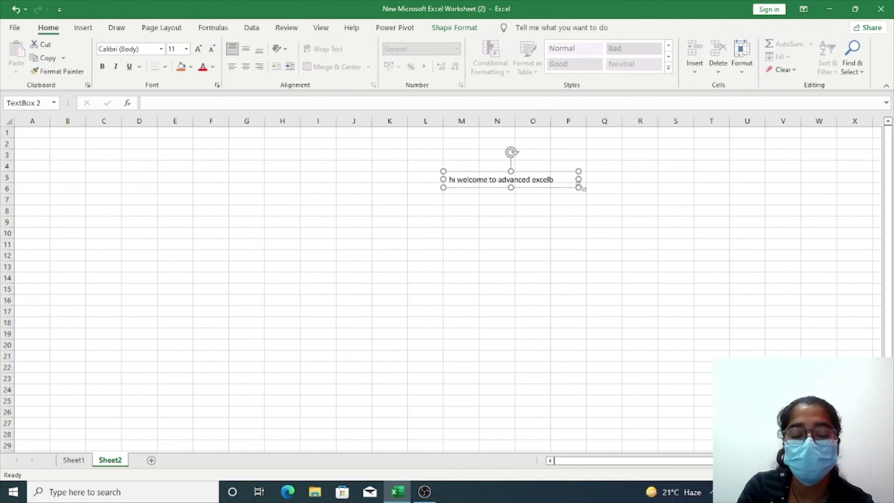
{"action": "key", "text": "BackSpace"}
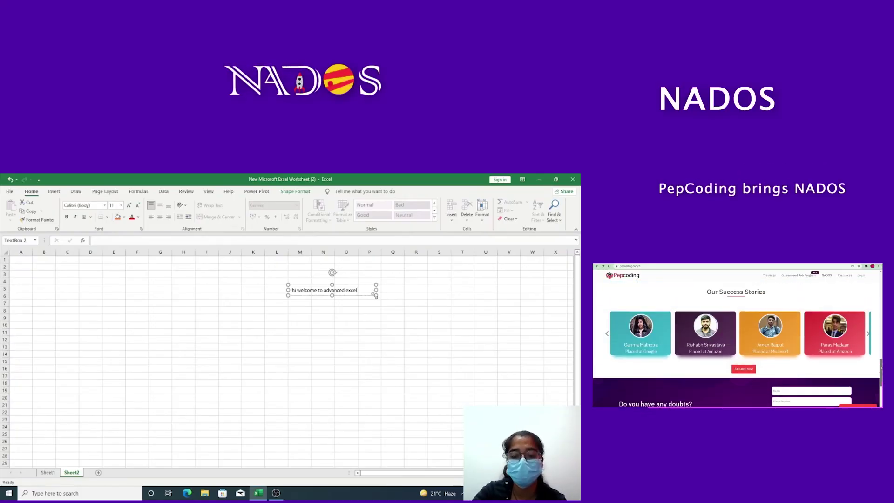
{"action": "left_click_drag", "start_coordinate": [375, 295], "coordinate": [292, 290]}
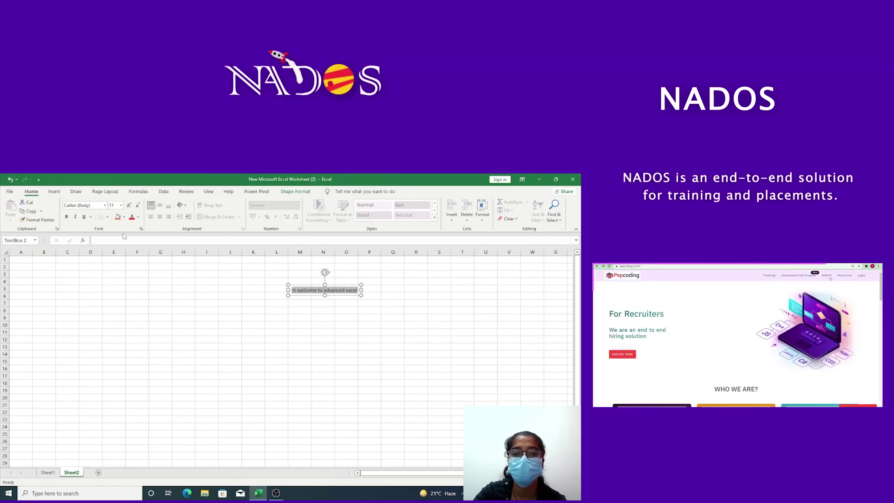
- Make the text box text bold at 18 pt and enlarge the box to fit
{"action": "left_click", "coordinate": [66, 217]}
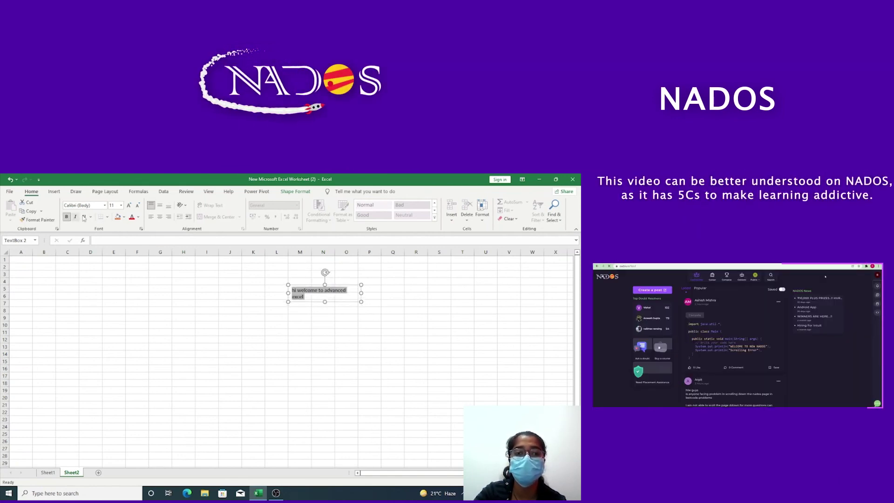
{"action": "left_click", "coordinate": [128, 205]}
{"action": "left_click", "coordinate": [129, 205]}
{"action": "left_click", "coordinate": [129, 204]}
{"action": "left_click", "coordinate": [129, 204]}
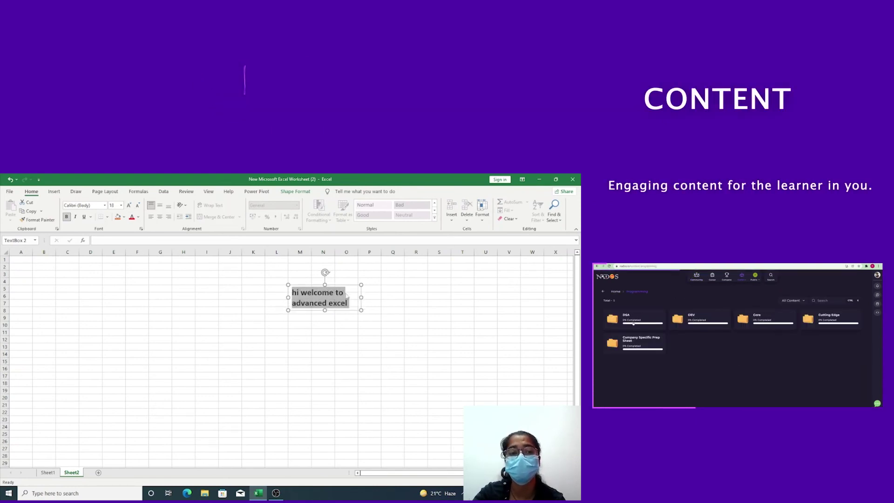
{"action": "left_click_drag", "start_coordinate": [361, 284], "coordinate": [377, 274]}
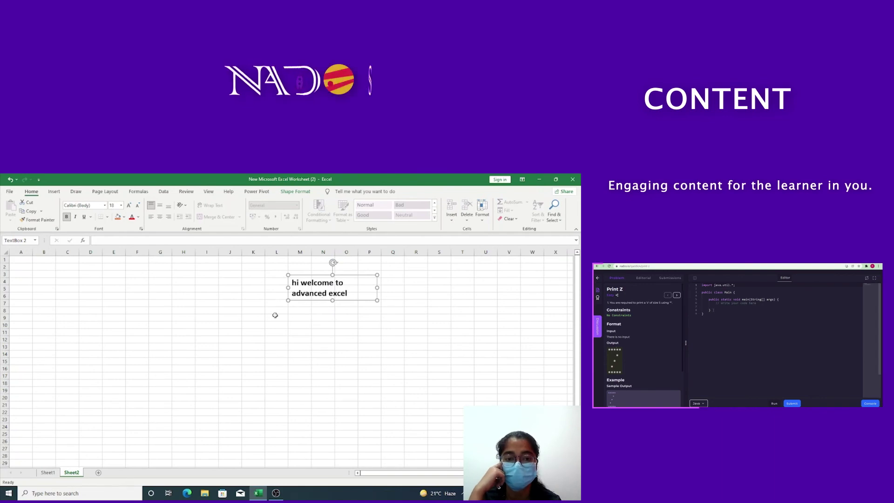
{"action": "left_click", "coordinate": [206, 346]}
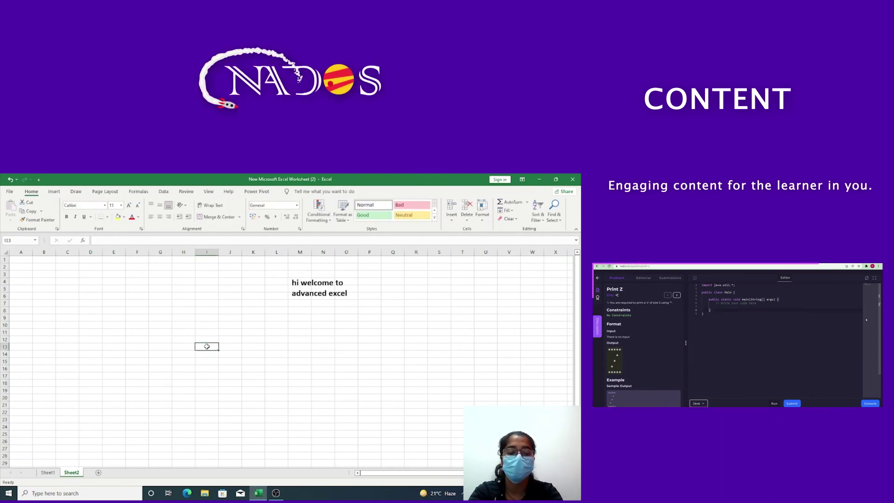
- Enter 'hi im from pepcoding' in I13 and link the text box to it with =$I$13
{"action": "type", "text": "hi"}
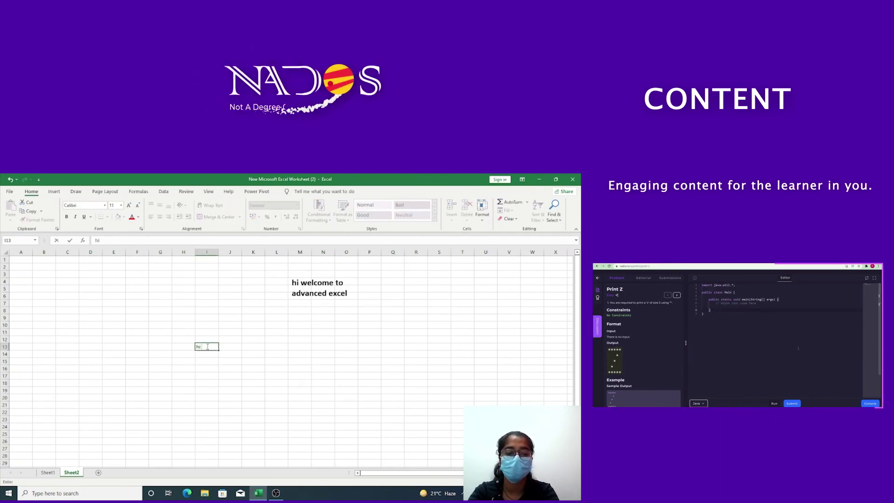
{"action": "type", "text": " im"}
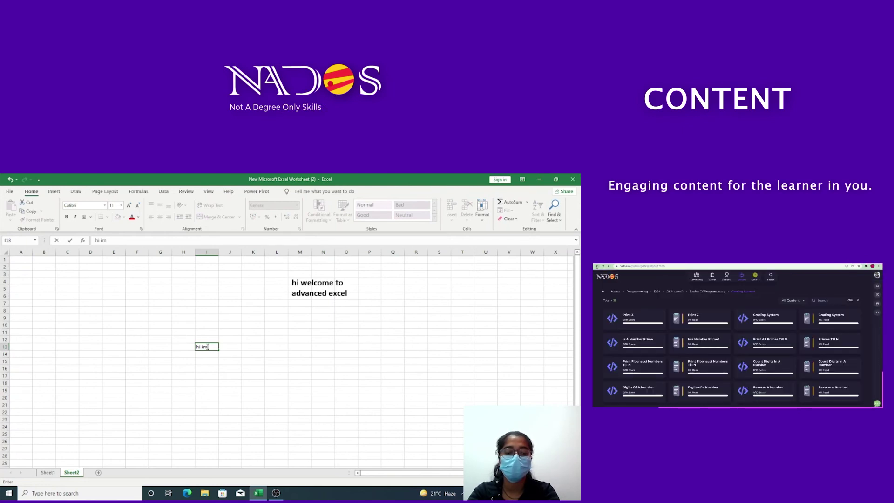
{"action": "type", "text": " from pepc"}
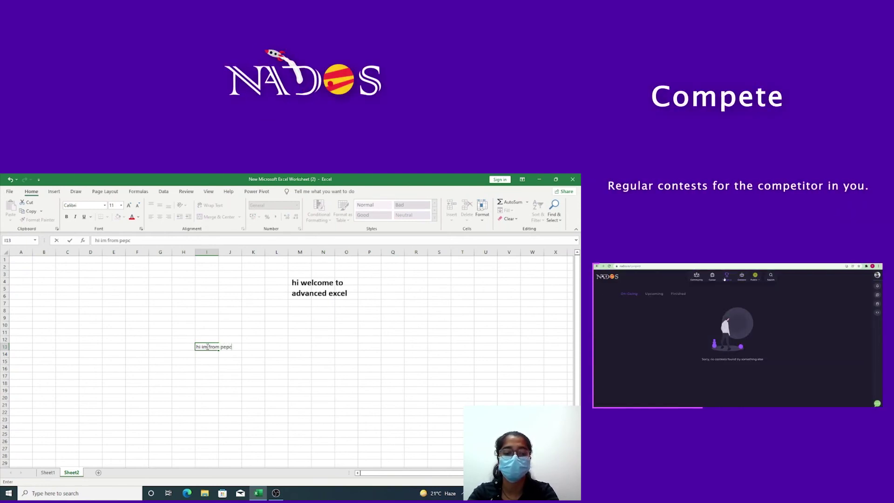
{"action": "type", "text": "oding"}
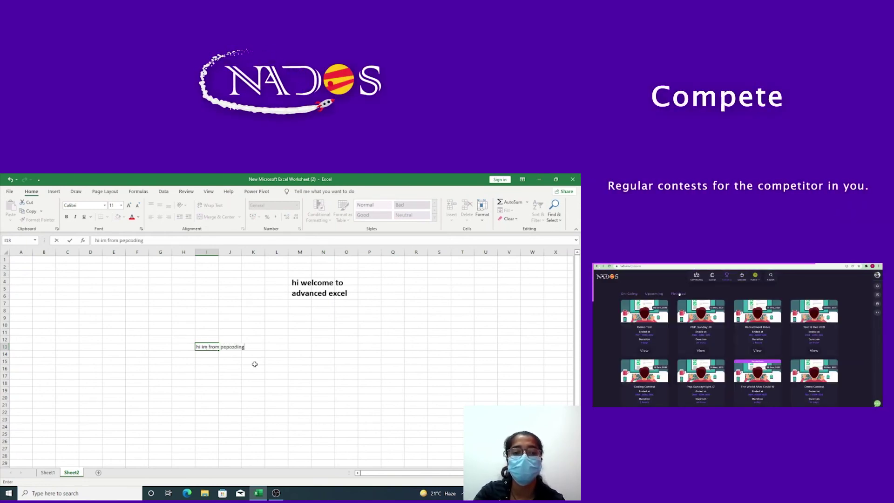
{"action": "left_click", "coordinate": [312, 282]}
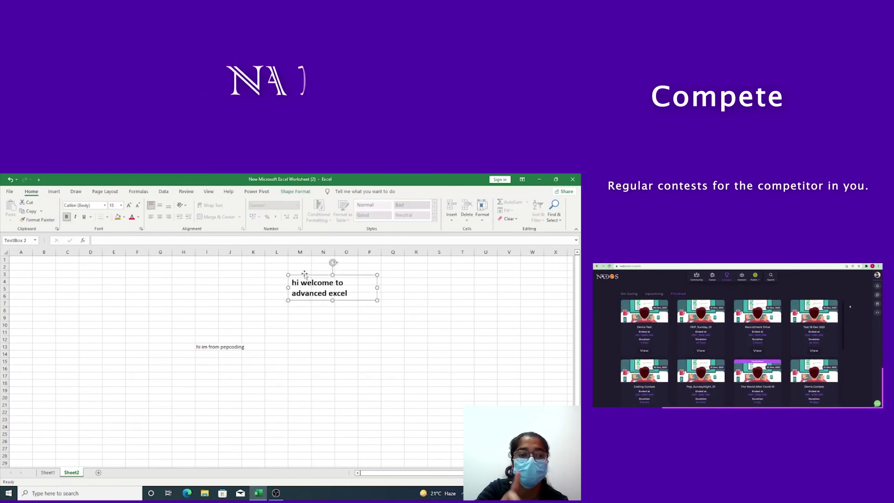
{"action": "left_click", "coordinate": [205, 240]}
{"action": "type", "text": "="}
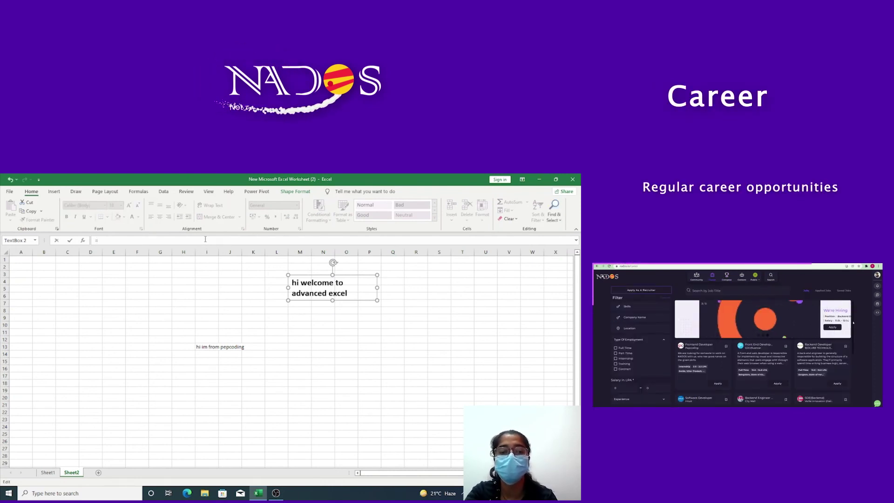
{"action": "left_click", "coordinate": [203, 346]}
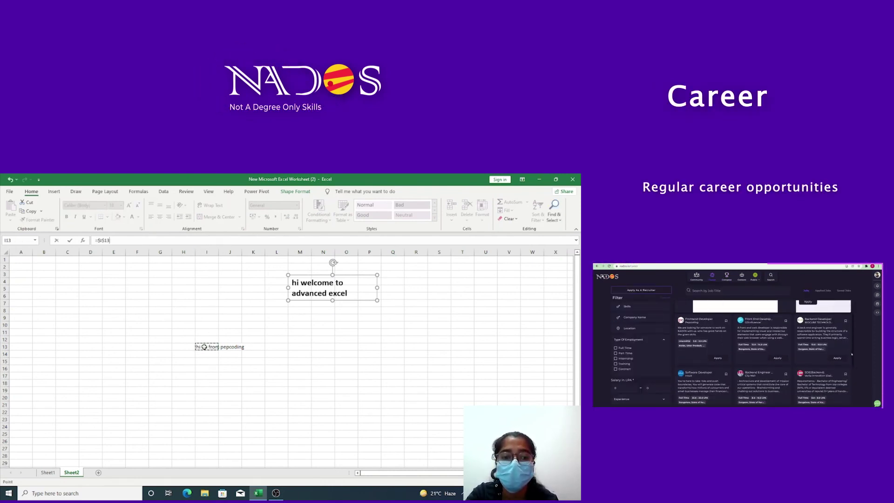
{"action": "key", "text": "Return"}
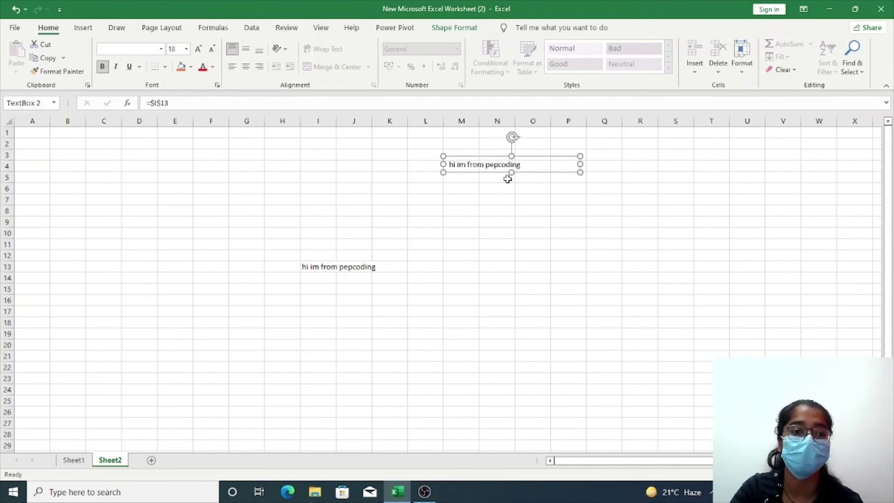
- Draw a large Explosion starburst over the text box, spanning columns L to S
{"action": "left_click", "coordinate": [80, 32]}
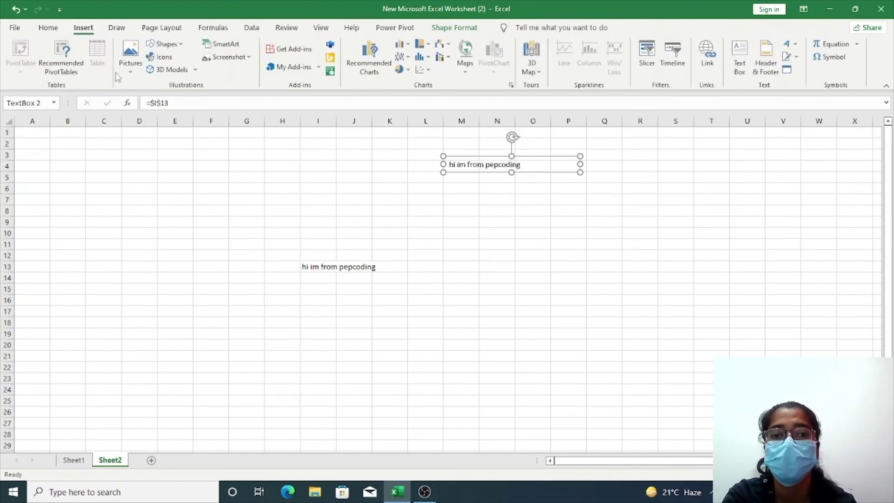
{"action": "left_click", "coordinate": [181, 50]}
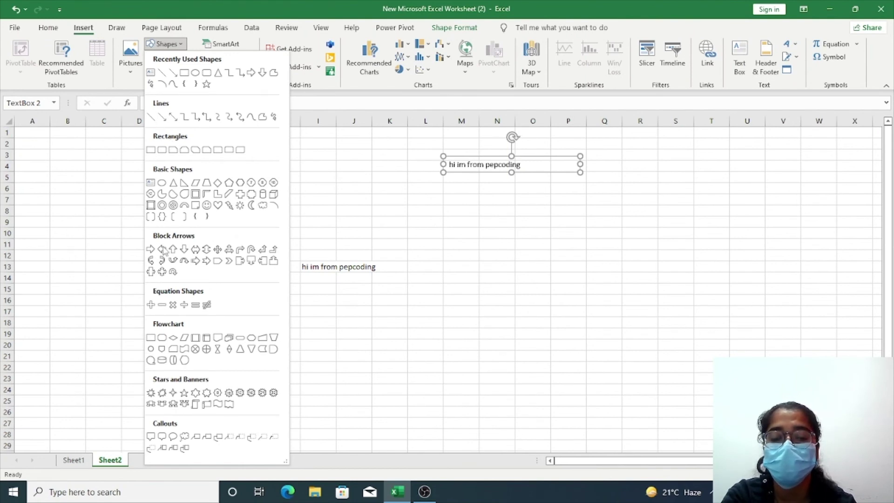
{"action": "left_click", "coordinate": [162, 393]}
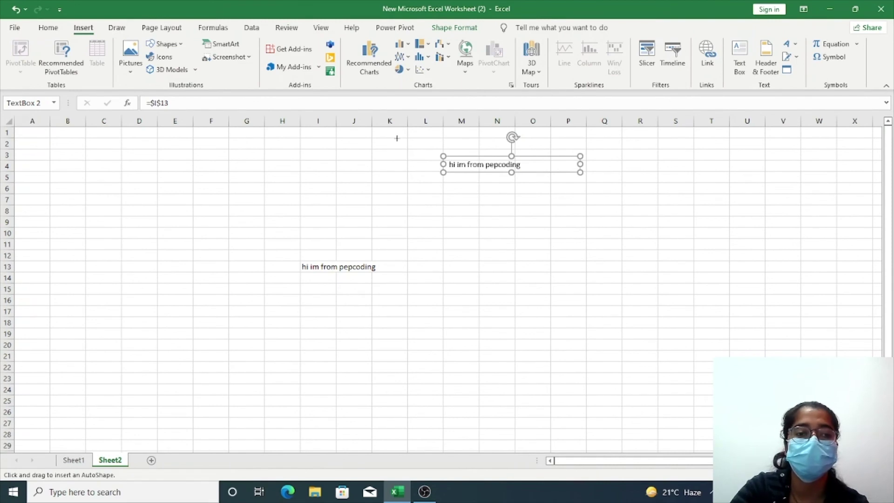
{"action": "mouse_move", "coordinate": [415, 137]}
{"action": "left_mouse_down"}
{"action": "mouse_move", "coordinate": [666, 348]}
{"action": "mouse_move", "coordinate": [663, 374]}
{"action": "left_mouse_up"}
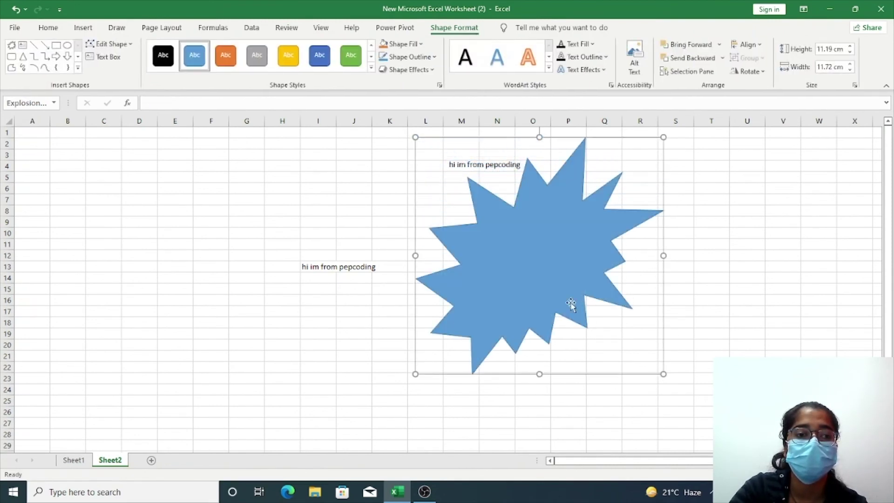
{"action": "left_click", "coordinate": [378, 191]}
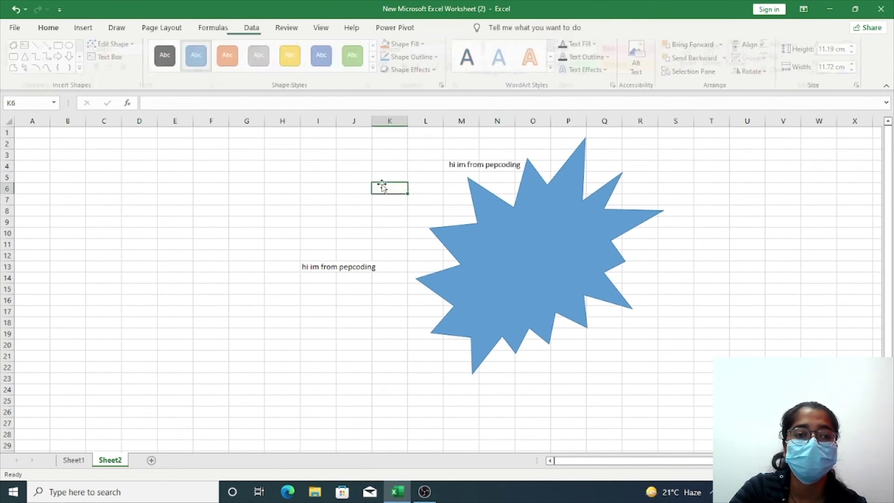
{"action": "left_click", "coordinate": [469, 170]}
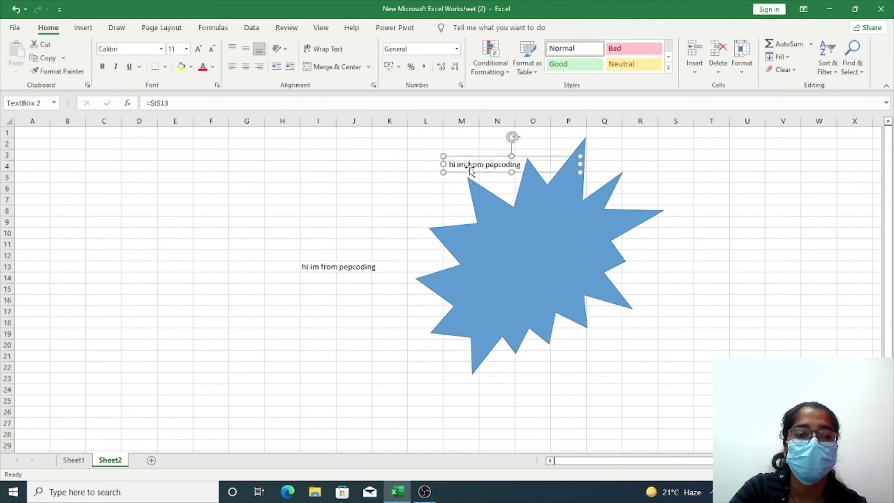
{"action": "left_click", "coordinate": [511, 259]}
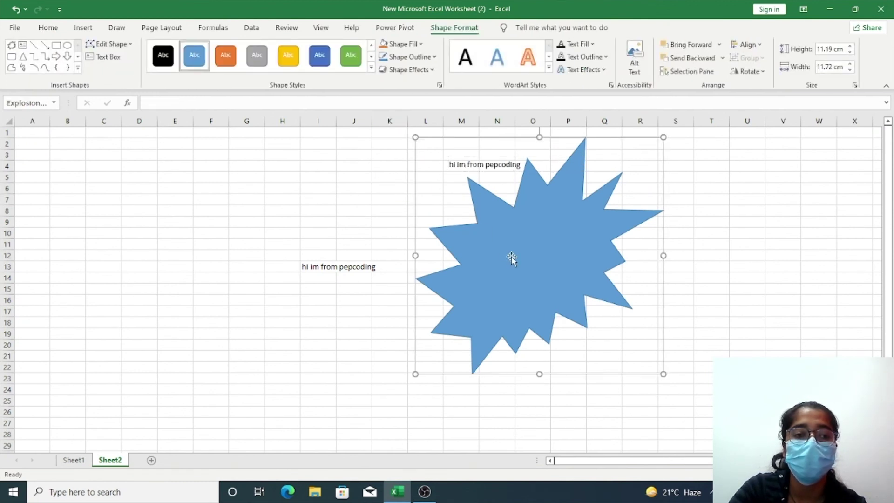
- Add 'hello this is a text on a shape' to the starburst; style it grey, dark-outlined, outer-shadowed
{"action": "left_click", "coordinate": [106, 57]}
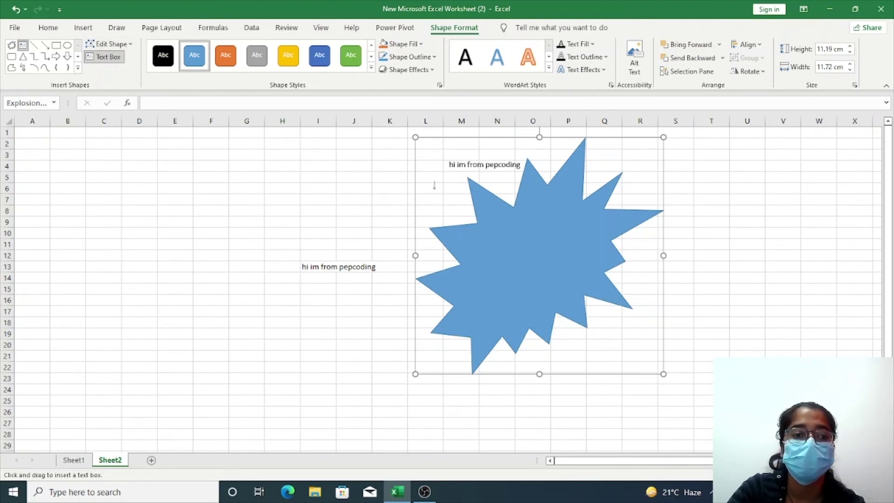
{"action": "left_click", "coordinate": [521, 224]}
{"action": "type", "text": "hello this is a text on a shape"}
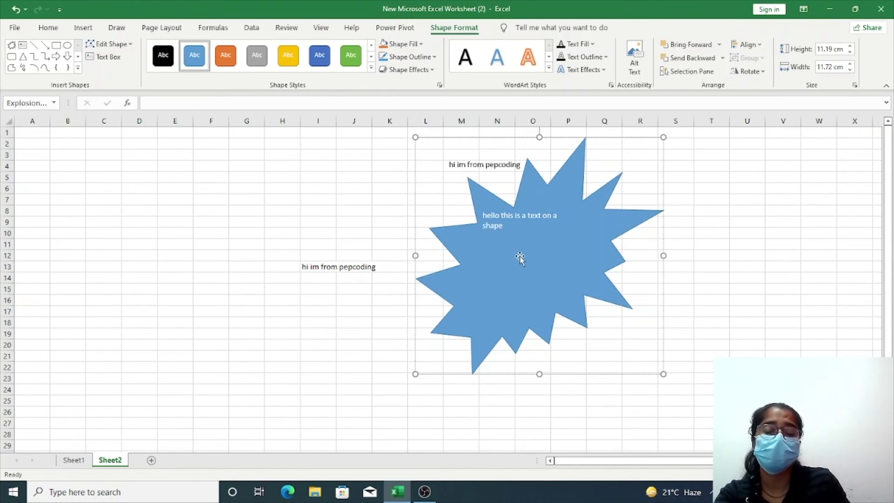
{"action": "left_click", "coordinate": [258, 59]}
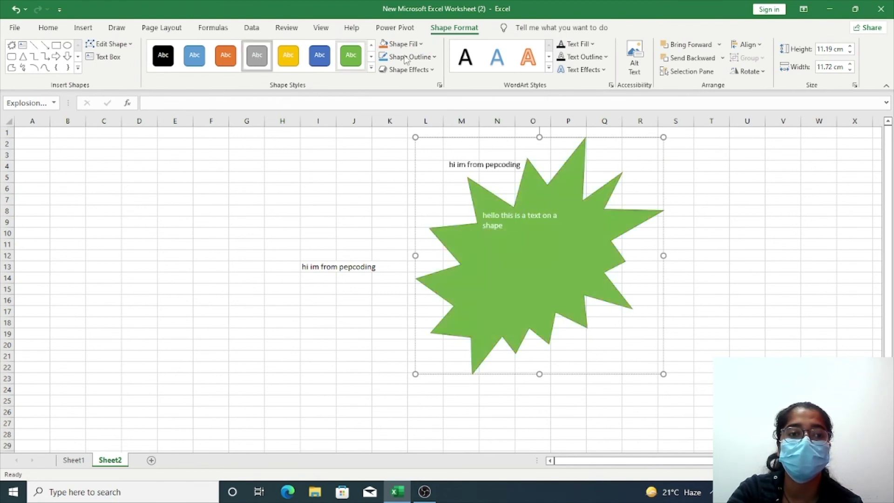
{"action": "left_click", "coordinate": [434, 57]}
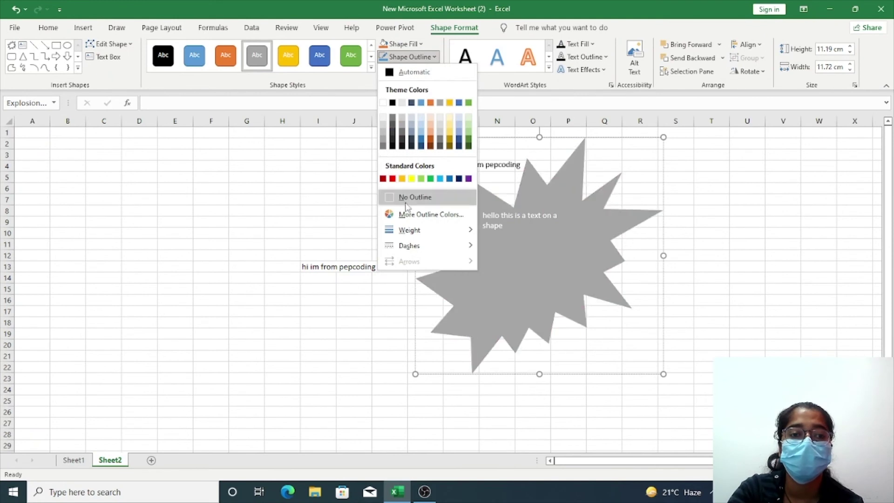
{"action": "left_click", "coordinate": [409, 146]}
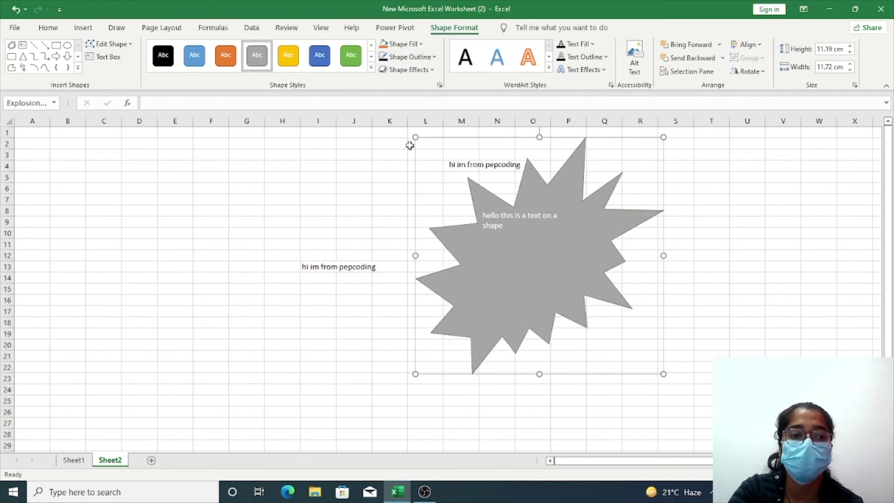
{"action": "left_click", "coordinate": [424, 68]}
{"action": "mouse_move", "coordinate": [423, 147]}
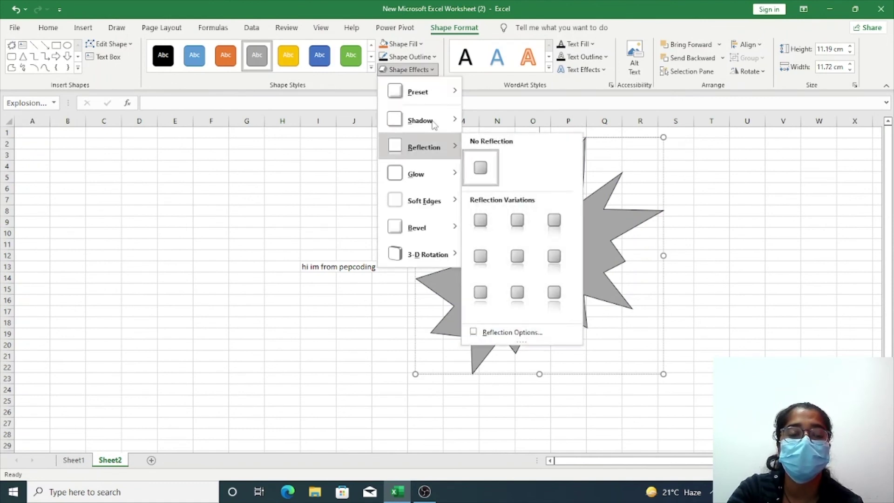
{"action": "mouse_move", "coordinate": [421, 120]}
{"action": "left_click", "coordinate": [473, 180]}
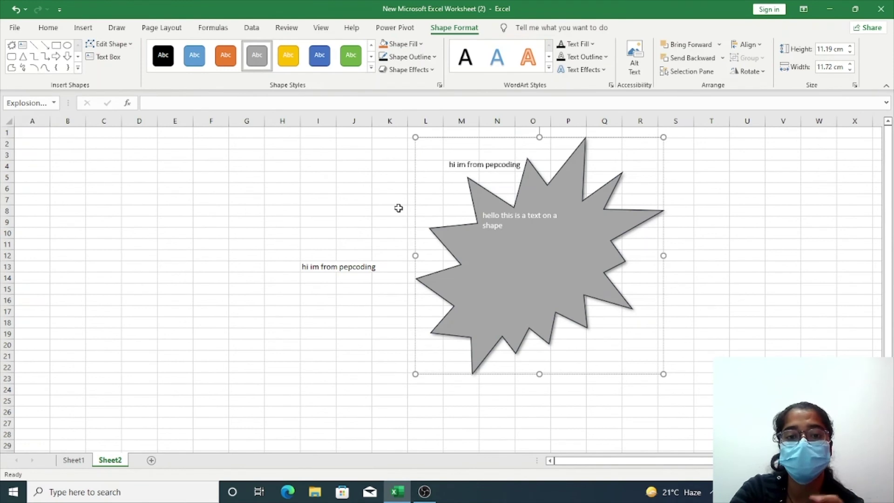
{"action": "left_click", "coordinate": [366, 208]}
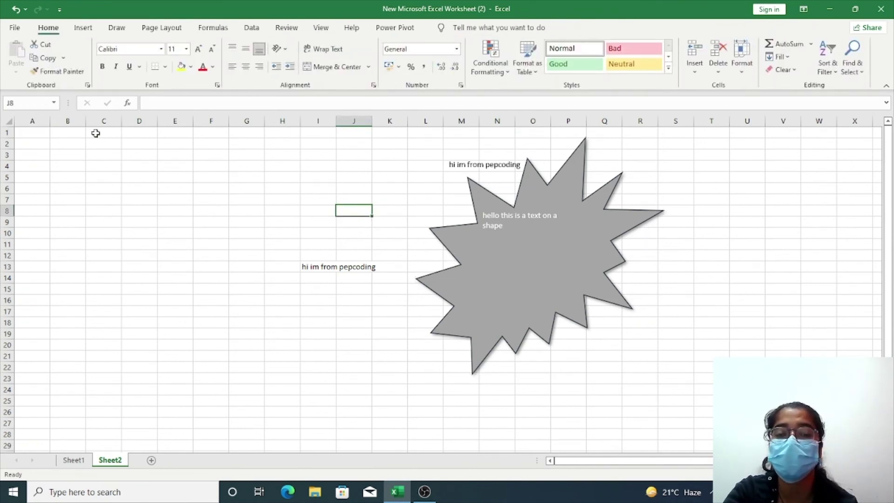
- Draw an arrow line from the upper label to the lower one and give it an outer shadow
{"action": "left_click", "coordinate": [82, 31]}
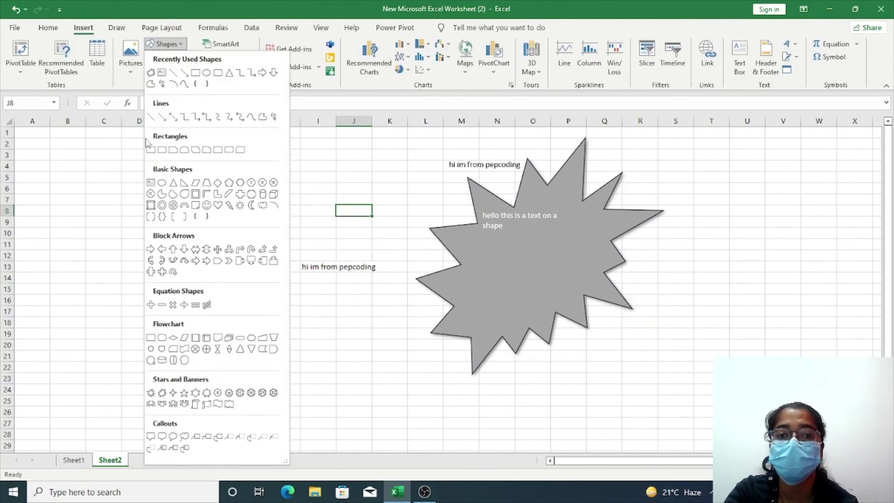
{"action": "left_click", "coordinate": [162, 118]}
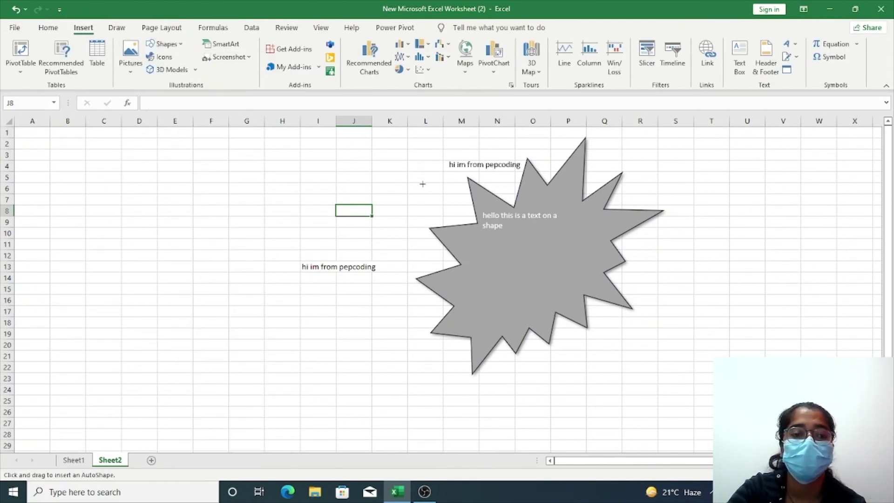
{"action": "left_click_drag", "start_coordinate": [443, 174], "coordinate": [375, 257]}
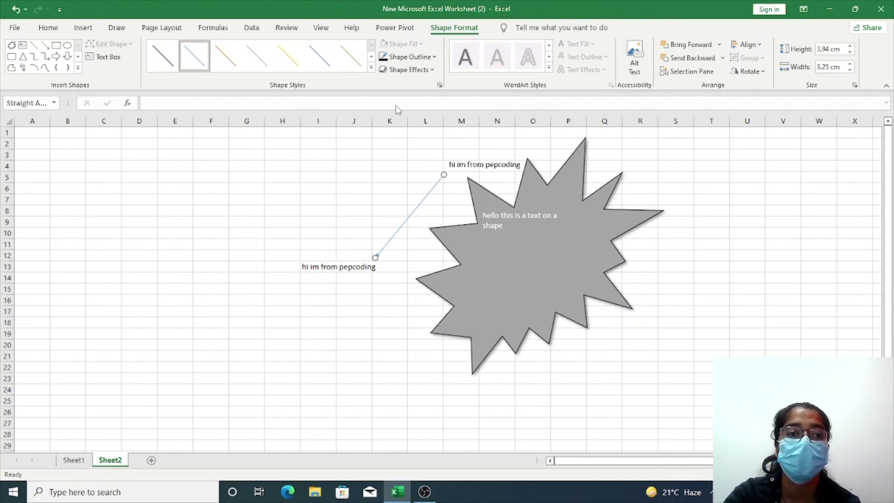
{"action": "left_click", "coordinate": [426, 70]}
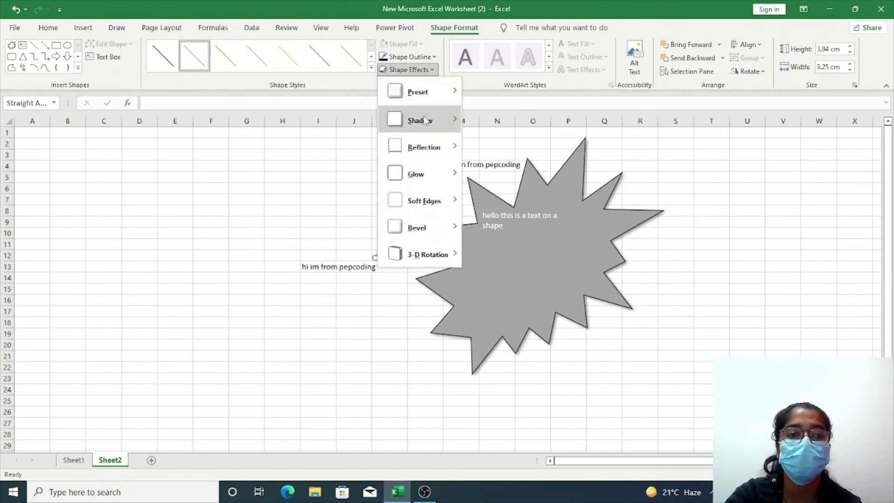
{"action": "mouse_move", "coordinate": [420, 120]}
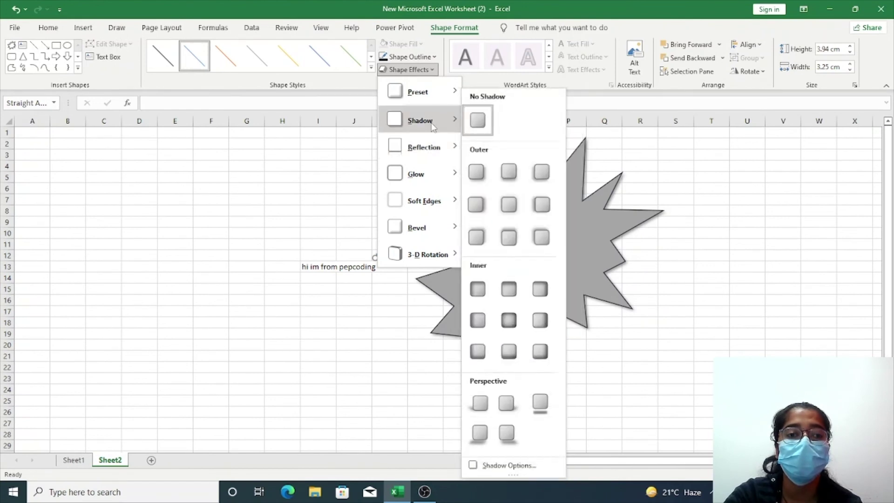
{"action": "left_click", "coordinate": [482, 178]}
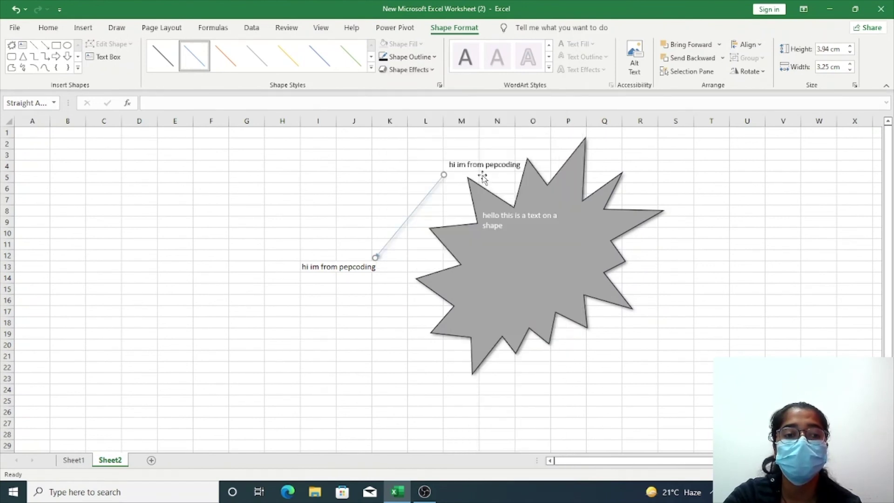
{"action": "left_click", "coordinate": [353, 333]}
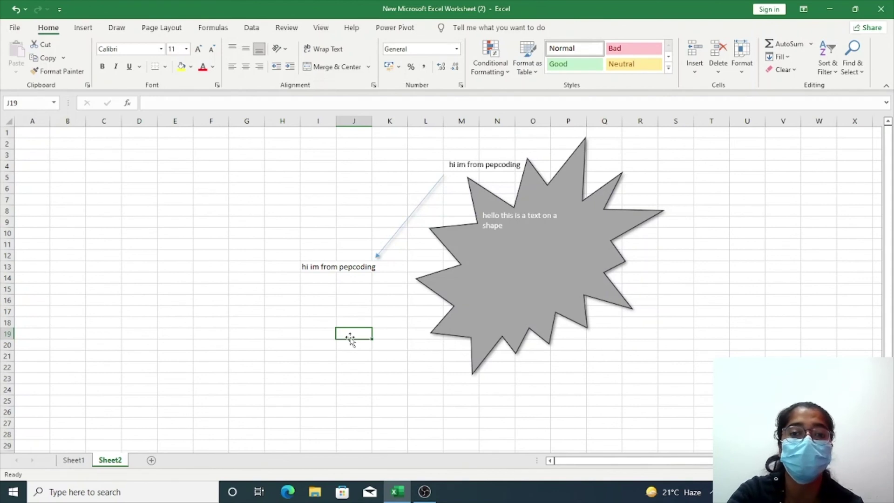
{"action": "left_click", "coordinate": [459, 309]}
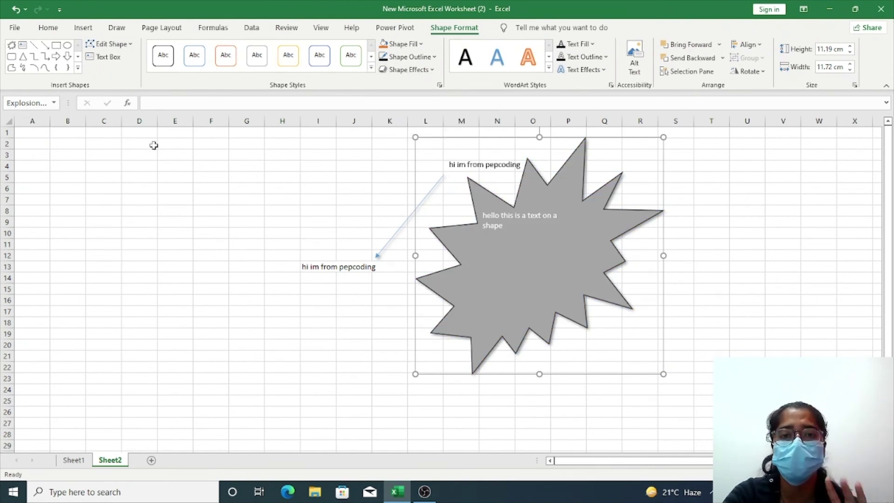
{"action": "left_click", "coordinate": [114, 45]}
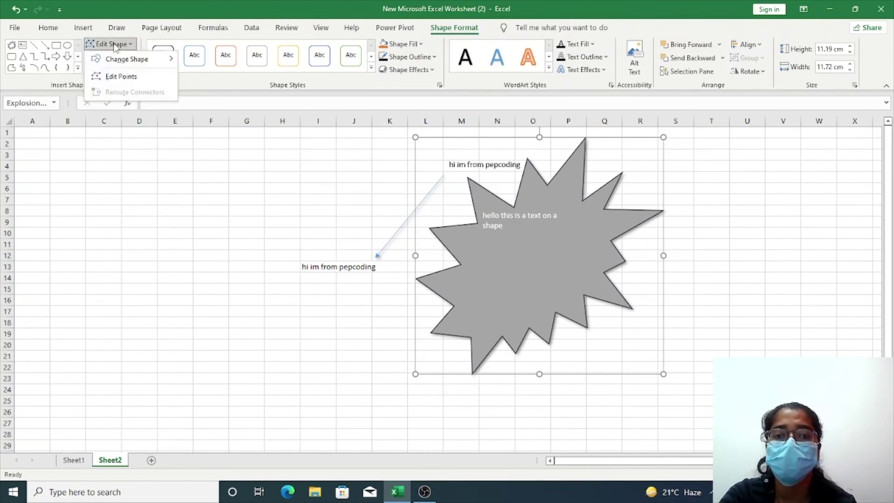
{"action": "mouse_move", "coordinate": [127, 60]}
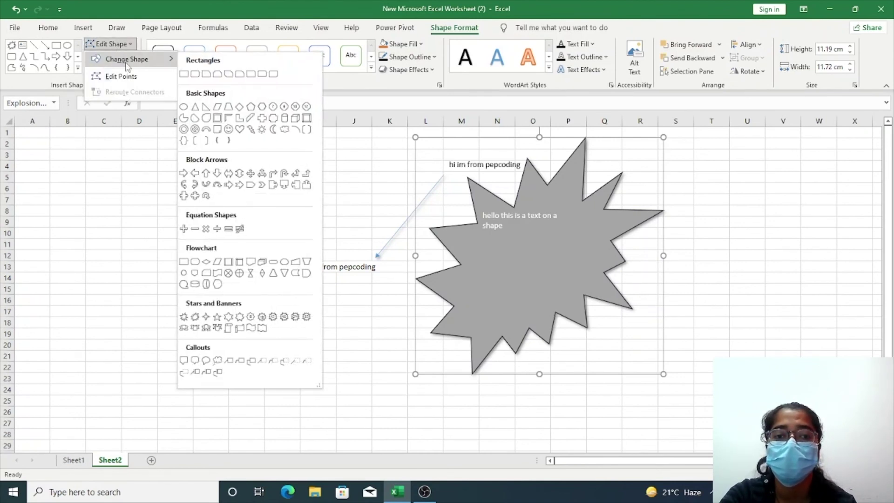
- Change the starburst to a Flowchart: Process rectangle sized 1.77 × 7.33 cm below the upper label
{"action": "left_click", "coordinate": [184, 262]}
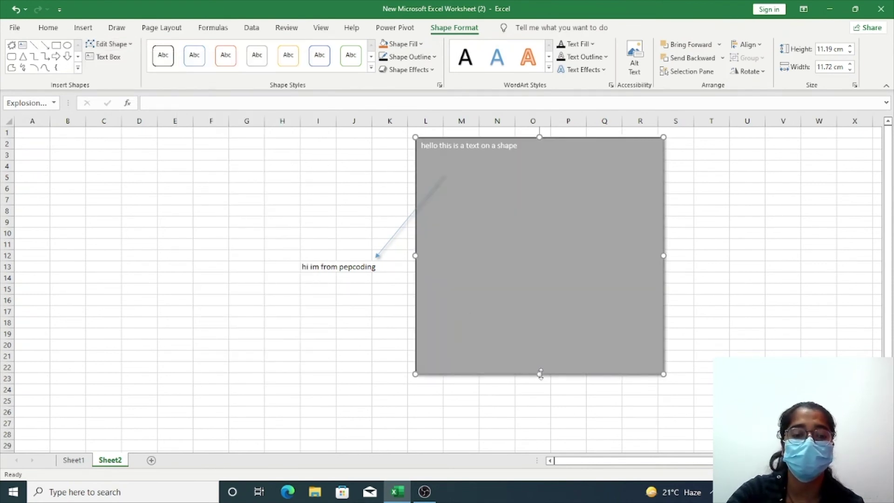
{"action": "left_click_drag", "start_coordinate": [539, 374], "coordinate": [539, 234]}
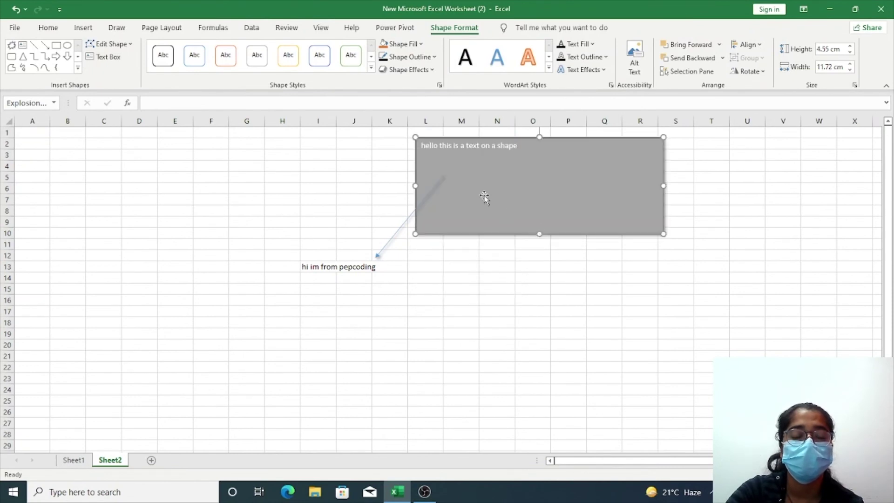
{"action": "left_click", "coordinate": [503, 150]}
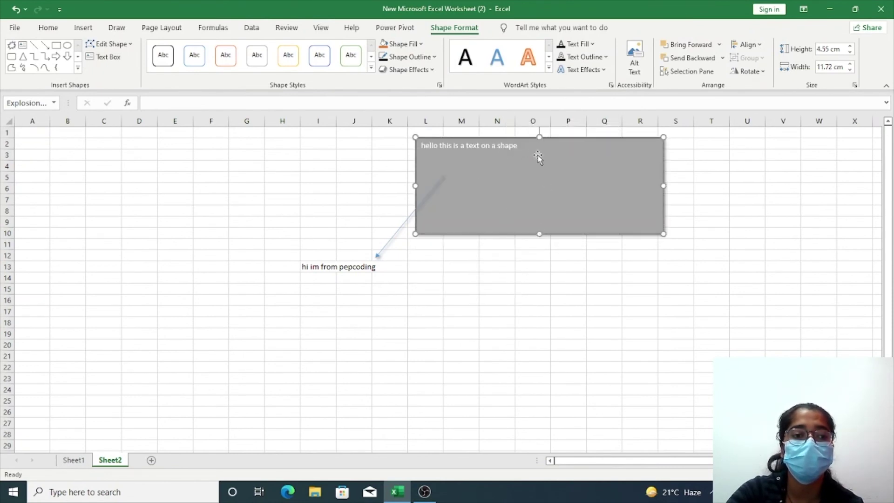
{"action": "left_click_drag", "start_coordinate": [527, 144], "coordinate": [541, 207]}
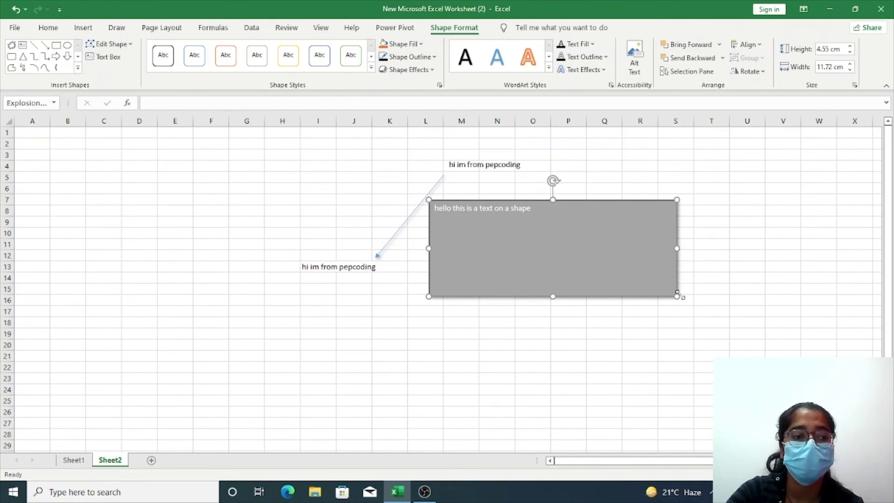
{"action": "left_click_drag", "start_coordinate": [677, 294], "coordinate": [584, 238]}
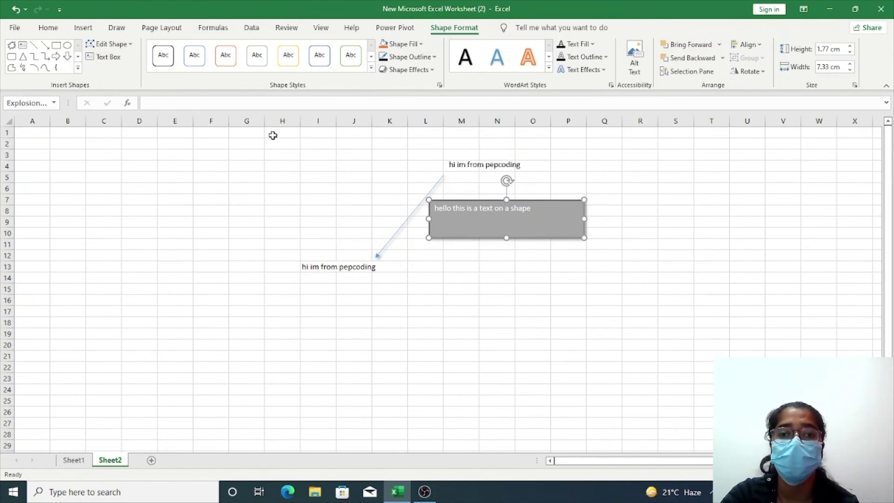
{"action": "left_click", "coordinate": [84, 28]}
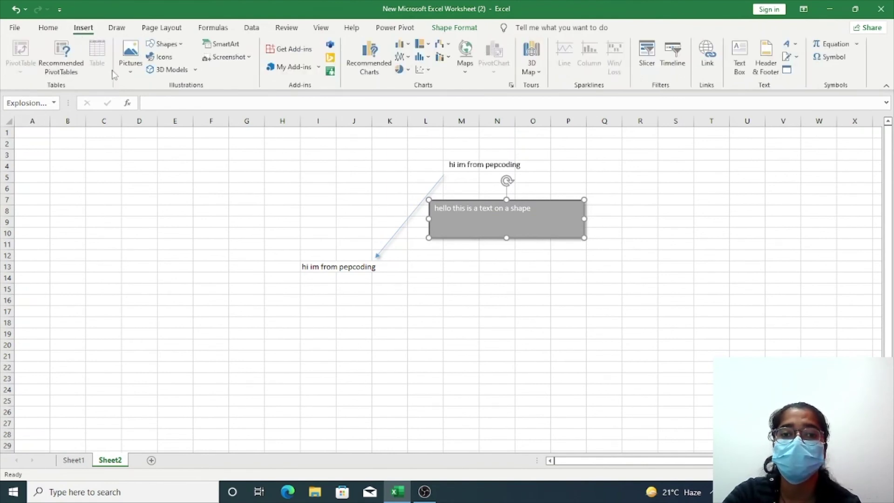
- Insert the quail photo from the Birds category of Online Pictures
{"action": "left_click", "coordinate": [129, 75]}
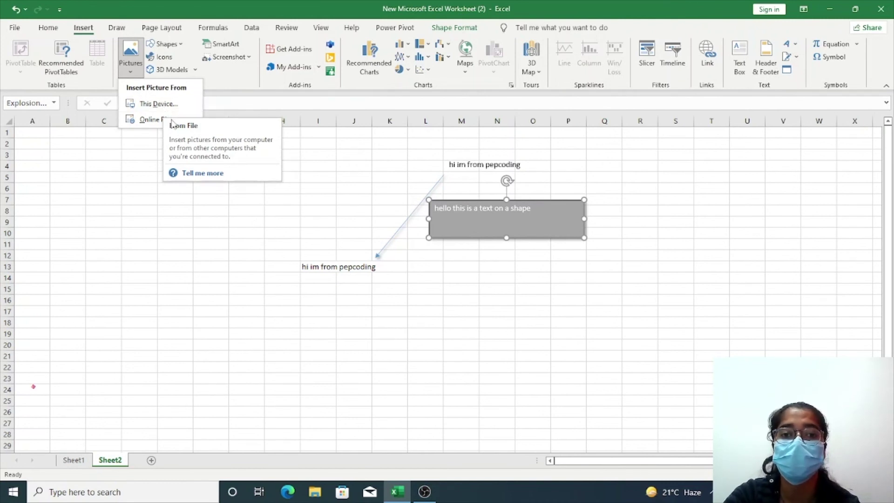
{"action": "left_click", "coordinate": [150, 122]}
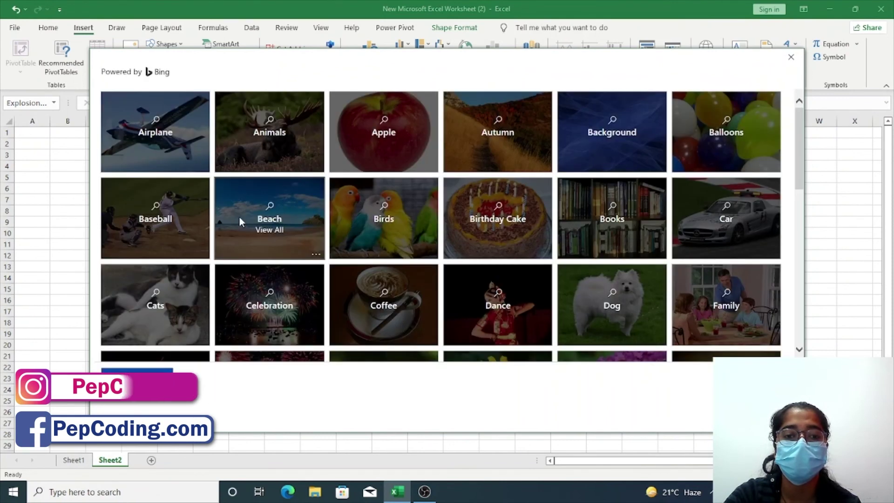
{"action": "left_click", "coordinate": [384, 230]}
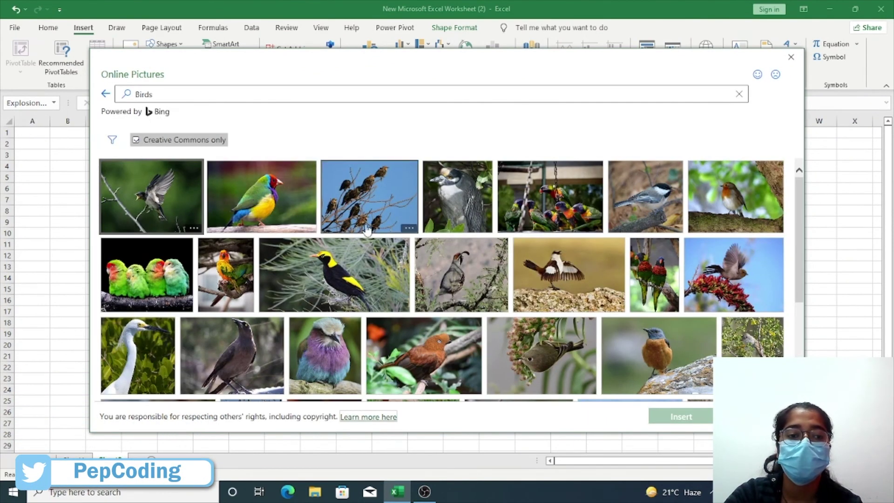
{"action": "left_click", "coordinate": [425, 274]}
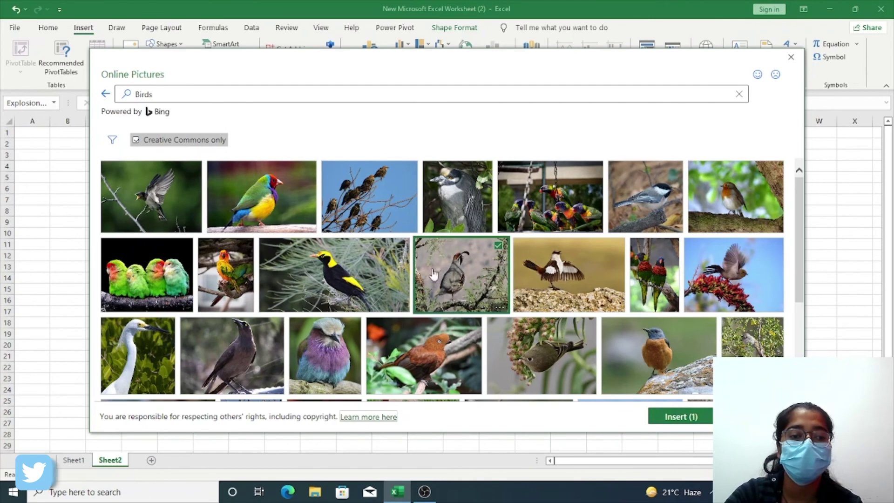
{"action": "left_click", "coordinate": [660, 417]}
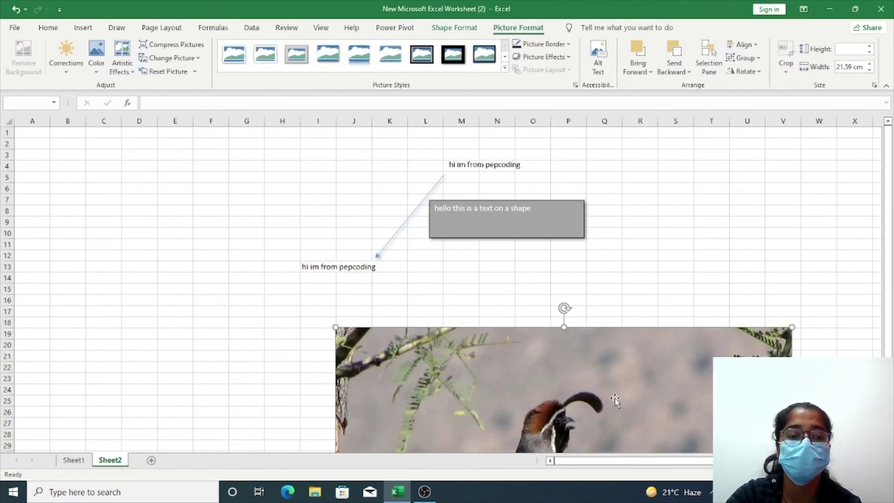
- Shrink the quail photo to 11.22 cm wide and move it top-left near column B, caption visible
{"action": "left_click_drag", "start_coordinate": [614, 398], "coordinate": [358, 268]}
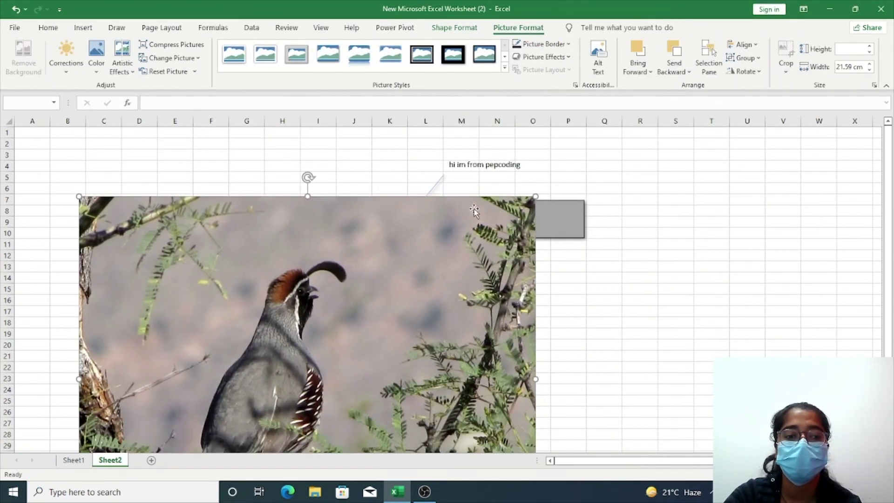
{"action": "left_click_drag", "start_coordinate": [535, 196], "coordinate": [421, 285]}
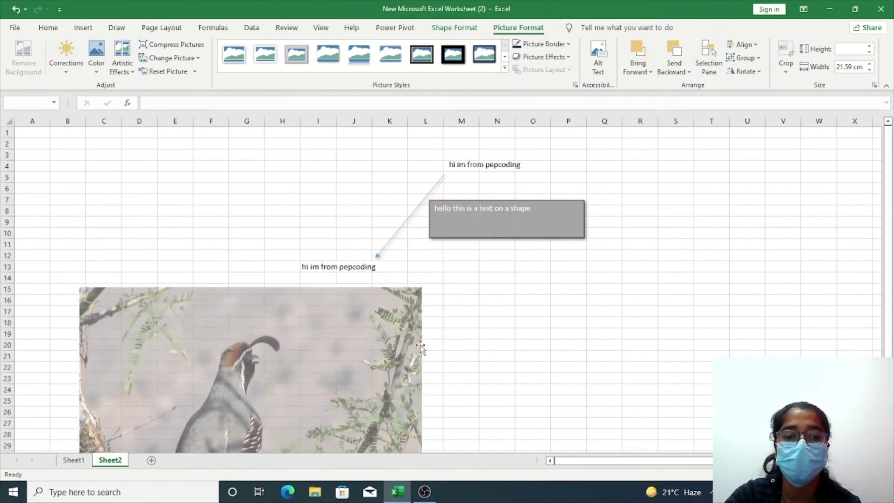
{"action": "left_click_drag", "start_coordinate": [309, 407], "coordinate": [289, 303]}
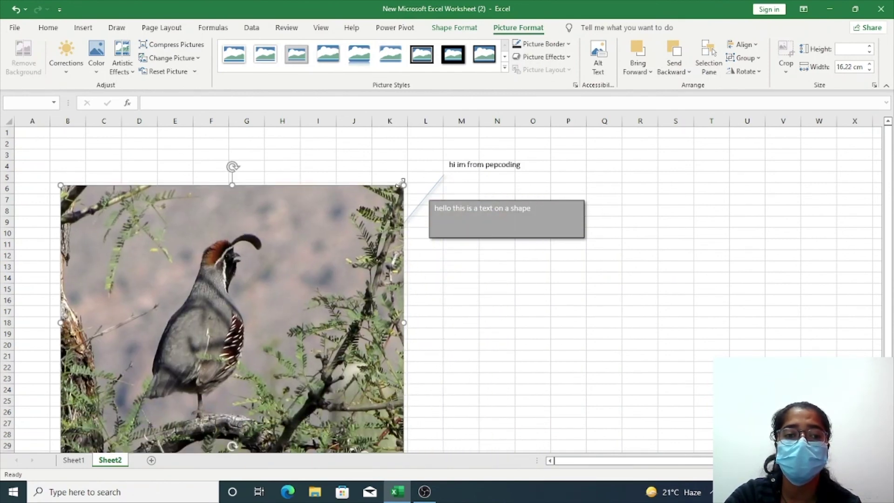
{"action": "left_click_drag", "start_coordinate": [403, 185], "coordinate": [330, 244]}
{"action": "left_click_drag", "start_coordinate": [224, 336], "coordinate": [204, 256]}
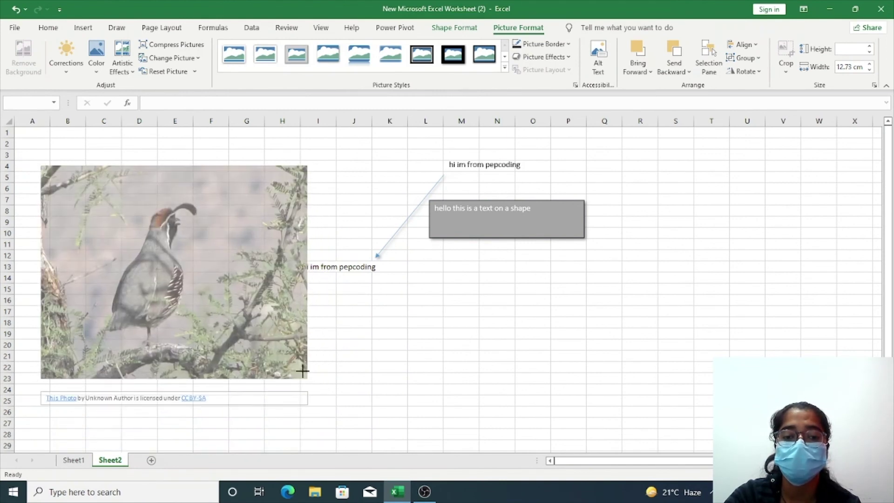
{"action": "left_click_drag", "start_coordinate": [310, 379], "coordinate": [278, 355]}
{"action": "left_click_drag", "start_coordinate": [180, 264], "coordinate": [194, 253]}
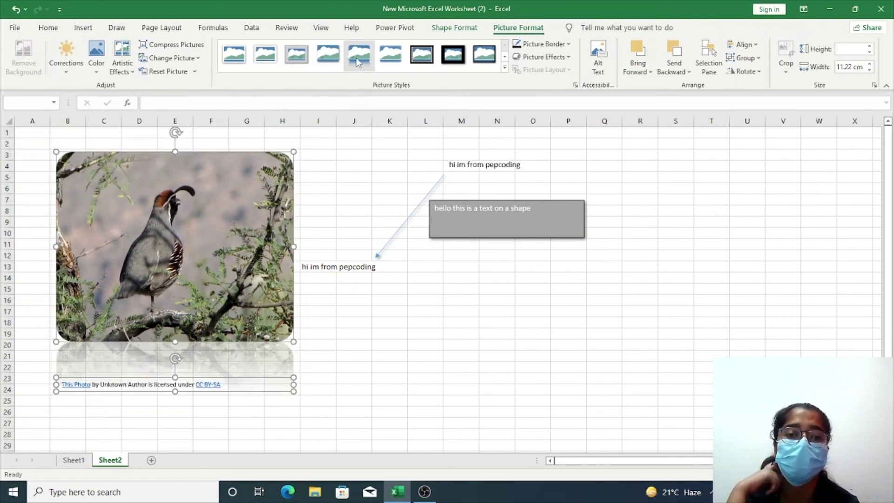
- Give the quail photo the rounded reflected picture style and an outer drop shadow
{"action": "left_click", "coordinate": [358, 62]}
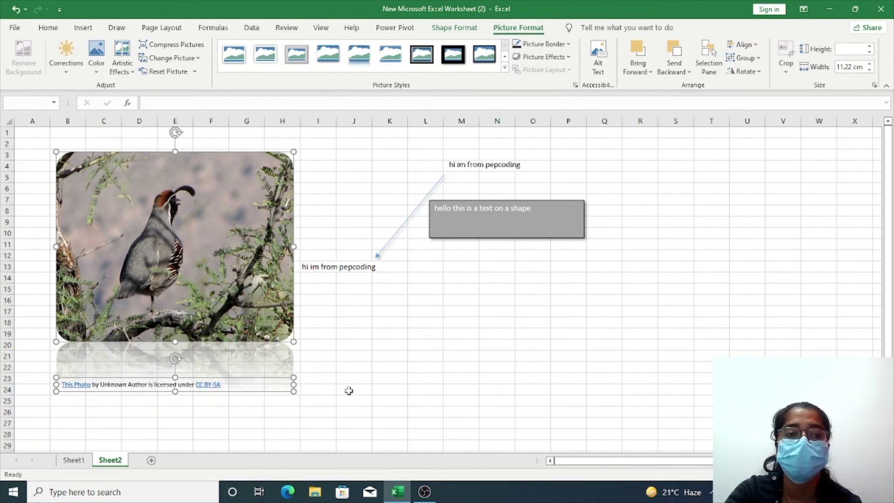
{"action": "left_click", "coordinate": [567, 44]}
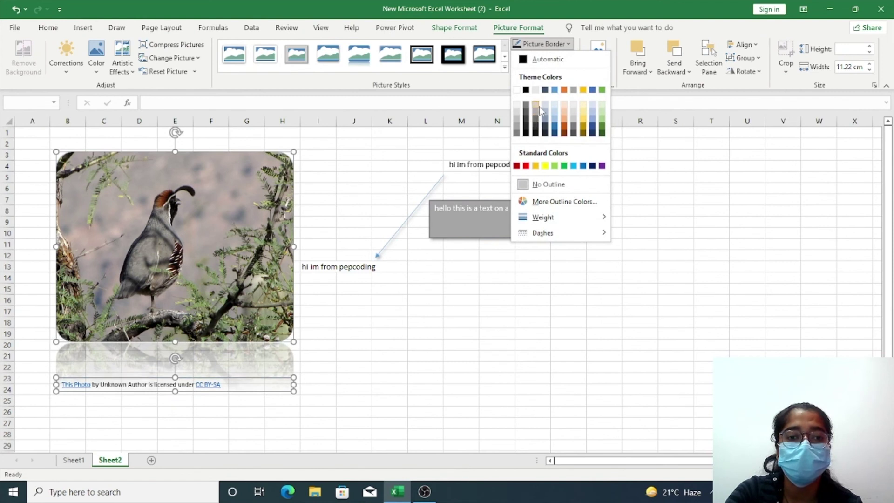
{"action": "left_click", "coordinate": [555, 133]}
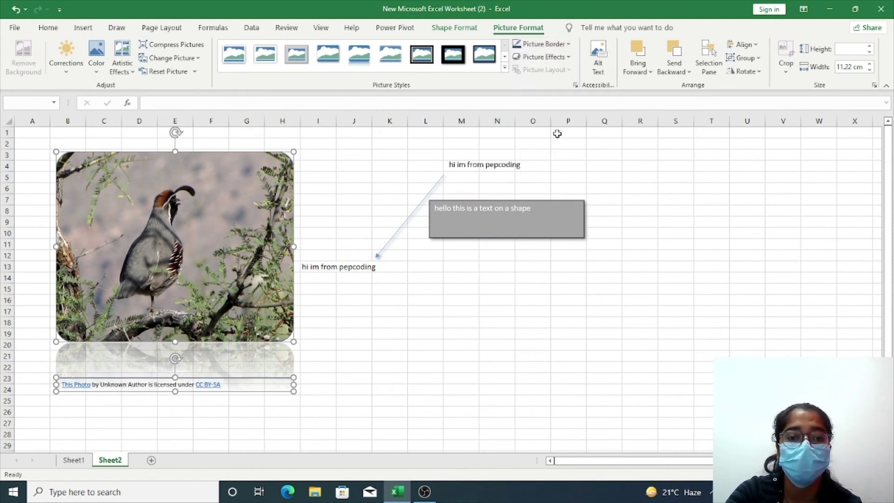
{"action": "left_click", "coordinate": [564, 57]}
{"action": "mouse_move", "coordinate": [553, 107]}
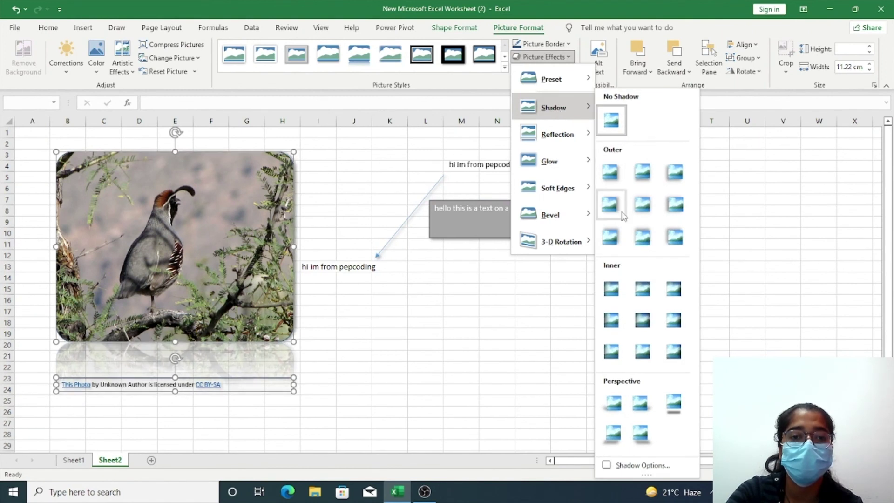
{"action": "left_click", "coordinate": [654, 212]}
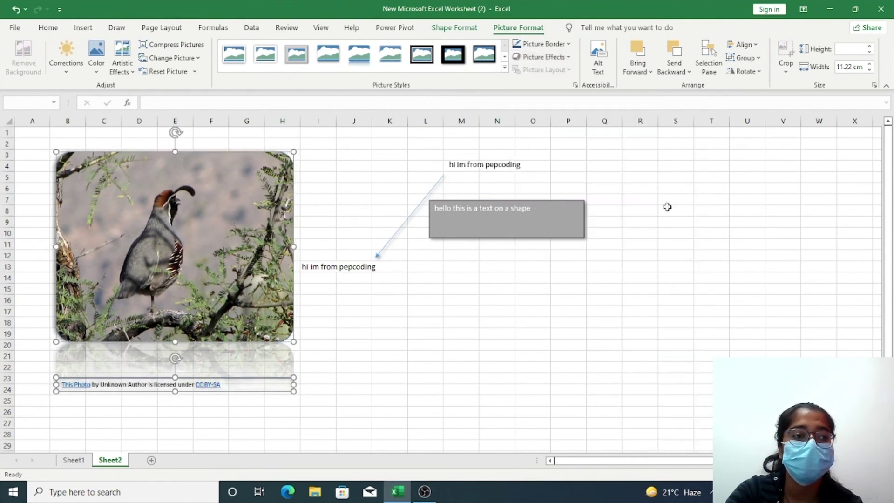
- Open the Format Picture pane for the quail photo and look through its settings tabs
{"action": "right_click", "coordinate": [250, 289]}
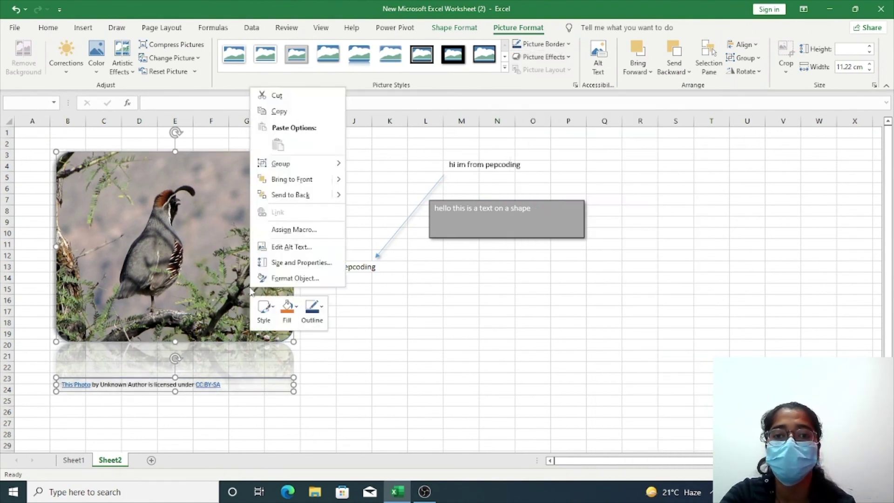
{"action": "left_click", "coordinate": [295, 278]}
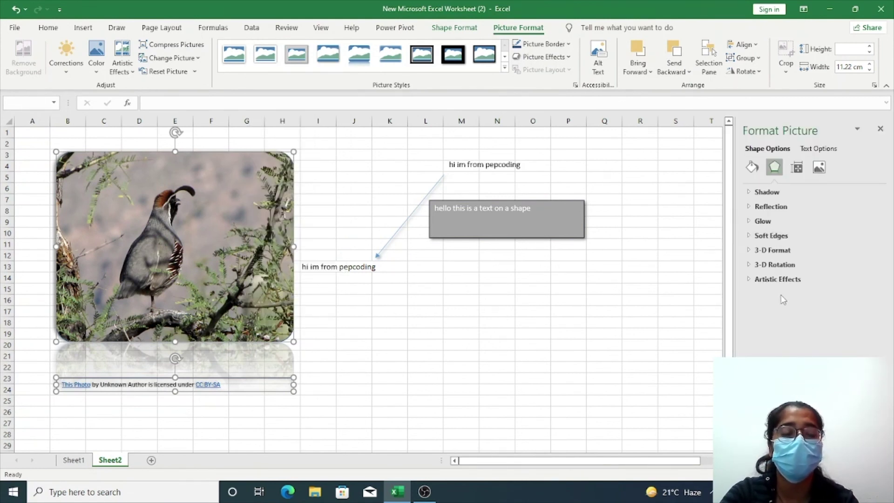
{"action": "left_click", "coordinate": [751, 168]}
{"action": "left_click", "coordinate": [774, 168]}
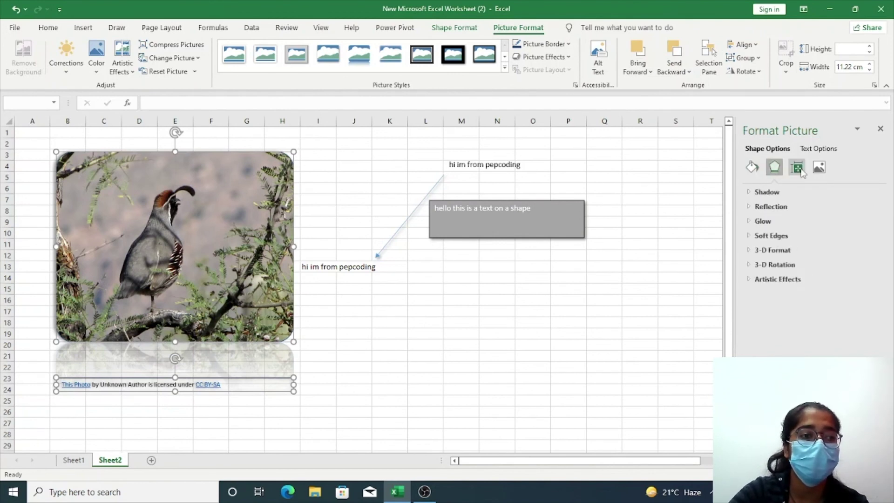
{"action": "left_click", "coordinate": [796, 168]}
{"action": "left_click", "coordinate": [818, 168]}
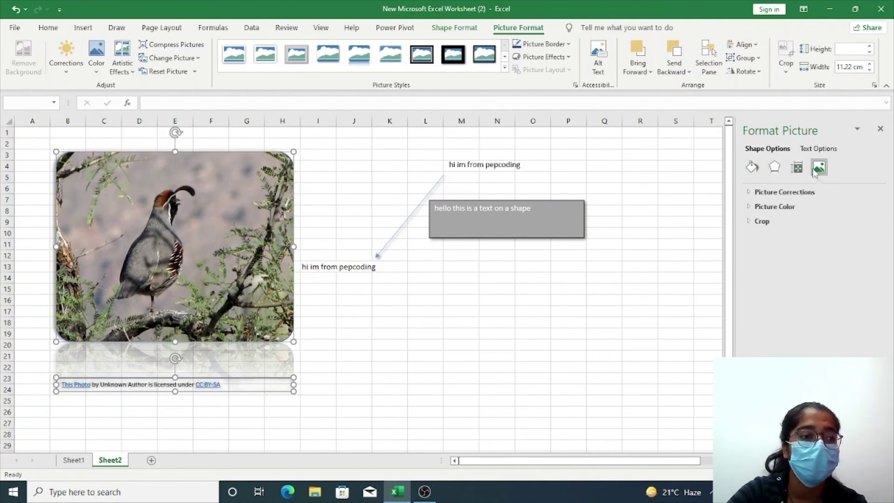
- Expand Picture Corrections and preview the Corrections presets, leaving sharpness, brightness and contrast at 0%
{"action": "left_click", "coordinate": [787, 191]}
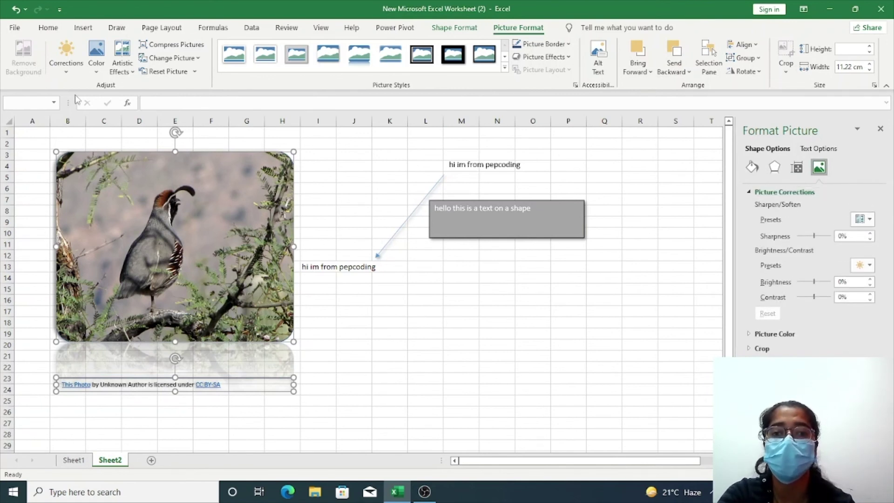
{"action": "left_click", "coordinate": [66, 72]}
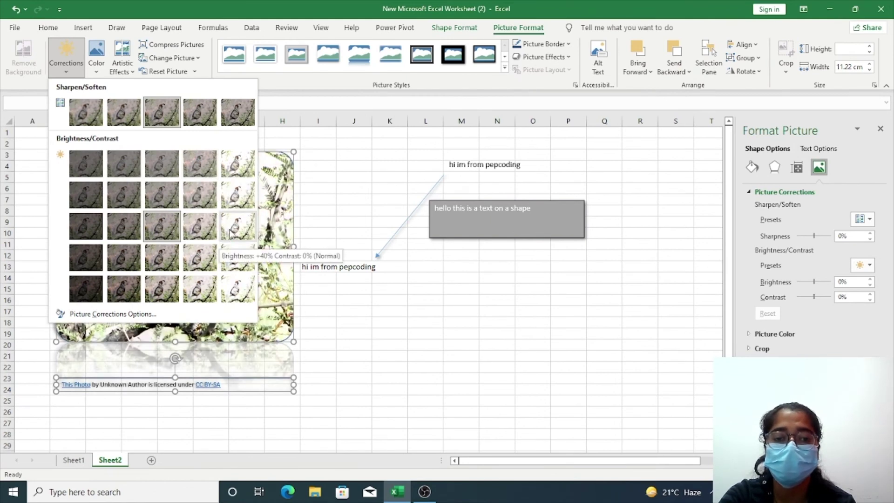
{"action": "key", "text": "Escape"}
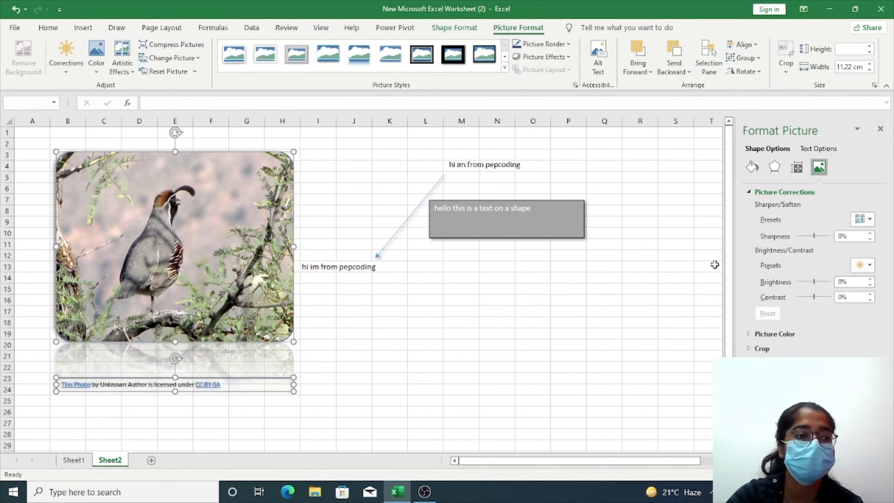
{"action": "left_click", "coordinate": [774, 168]}
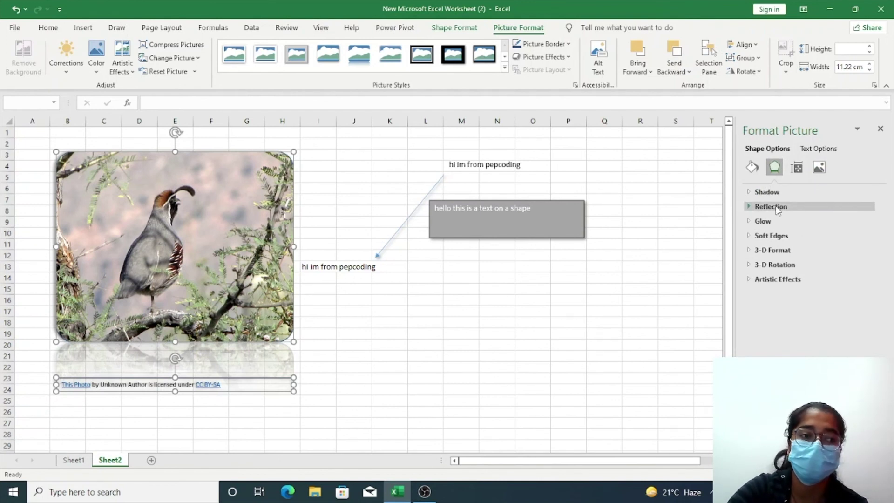
- Give the quail photo a soft blue 50 pt glow at 60% transparency
{"action": "left_click", "coordinate": [770, 222]}
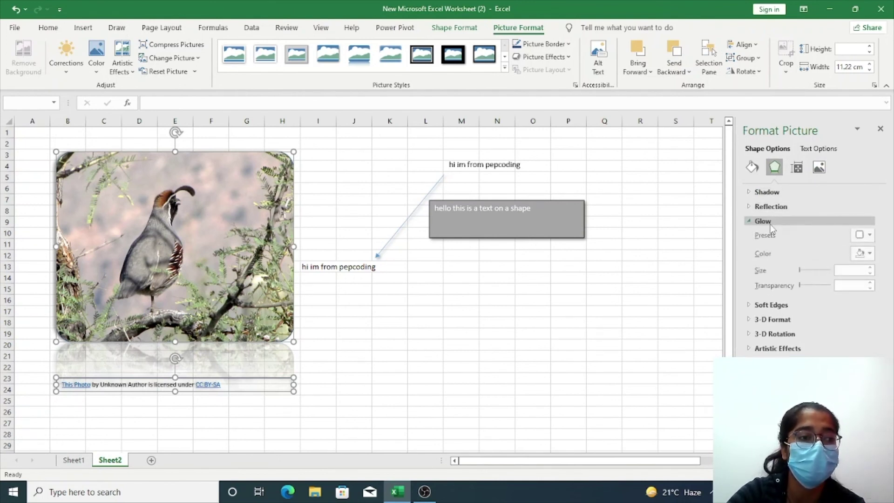
{"action": "left_click_drag", "start_coordinate": [801, 271], "coordinate": [810, 271]}
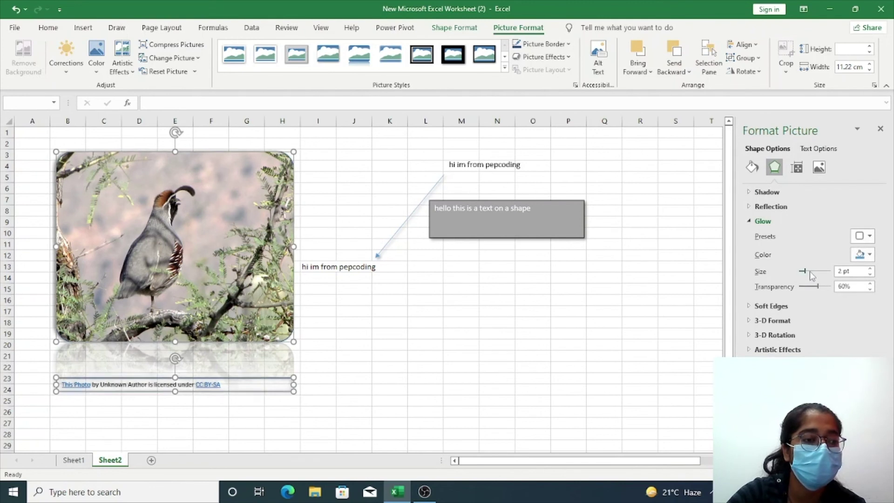
{"action": "left_click", "coordinate": [782, 321]}
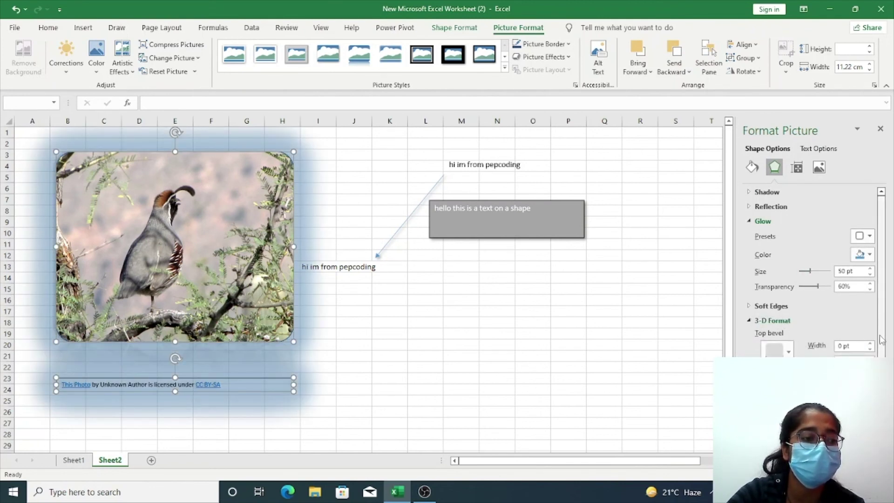
{"action": "scroll", "coordinate": [815, 275], "scroll_direction": "down", "scroll_amount": 5}
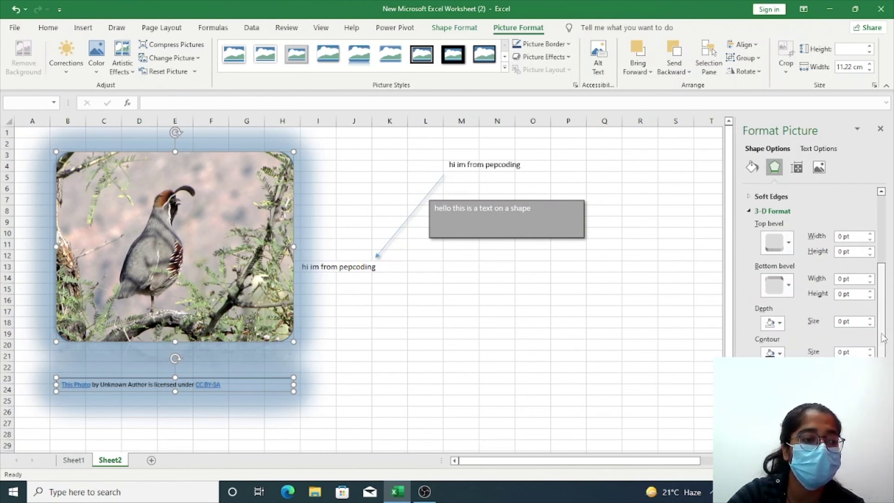
{"action": "scroll", "coordinate": [819, 279], "scroll_direction": "down", "scroll_amount": 2}
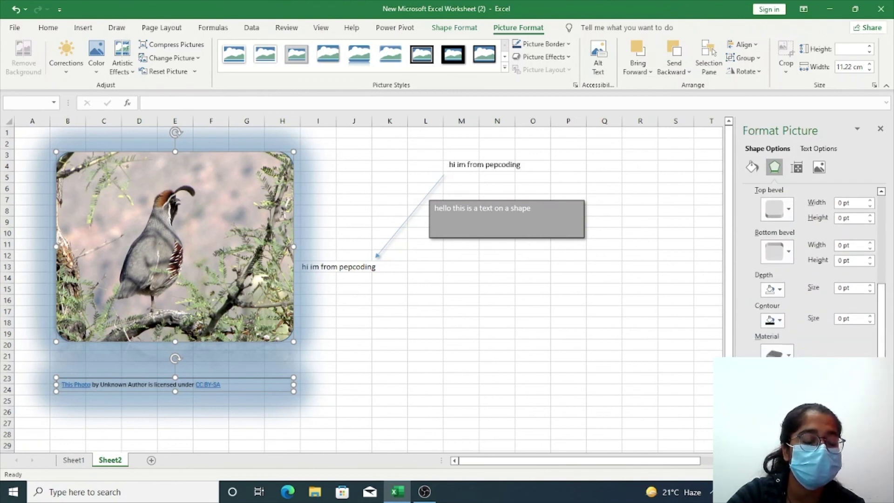
{"action": "scroll", "coordinate": [865, 346], "scroll_direction": "down", "scroll_amount": 4}
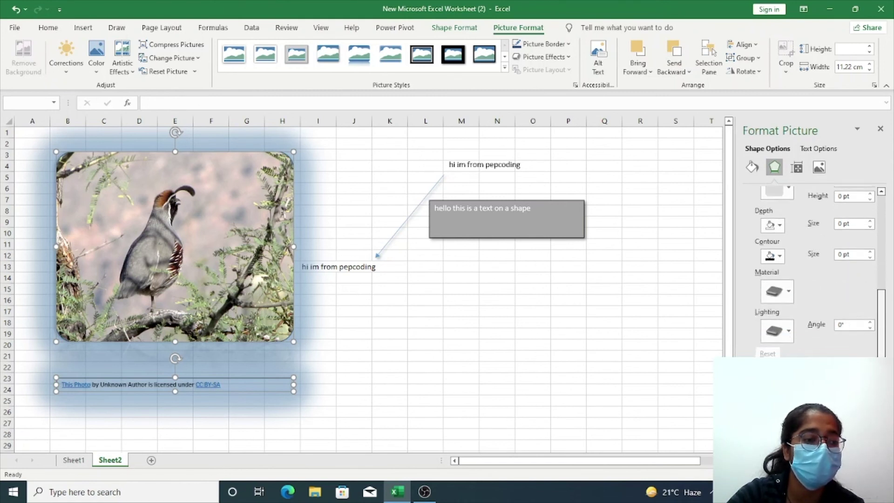
{"action": "scroll", "coordinate": [865, 347], "scroll_direction": "down", "scroll_amount": 4}
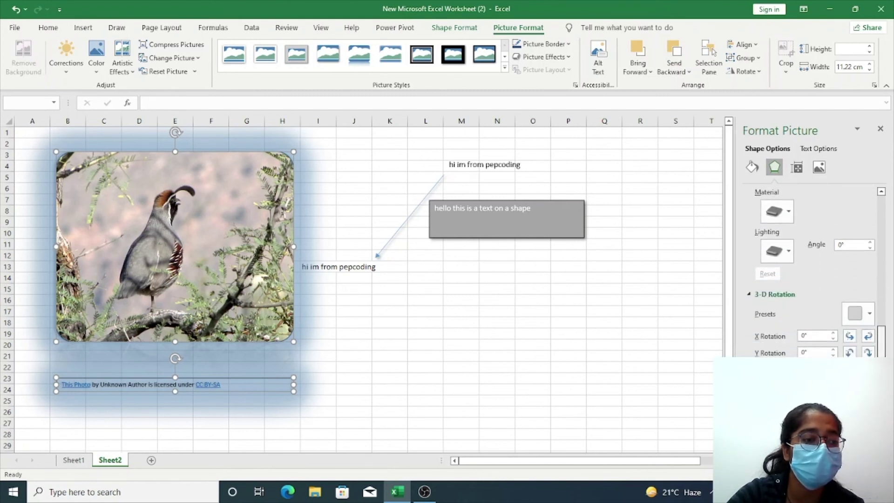
- Step the photo's X Rotation until it faces forward again at 10°
{"action": "left_click", "coordinate": [850, 336]}
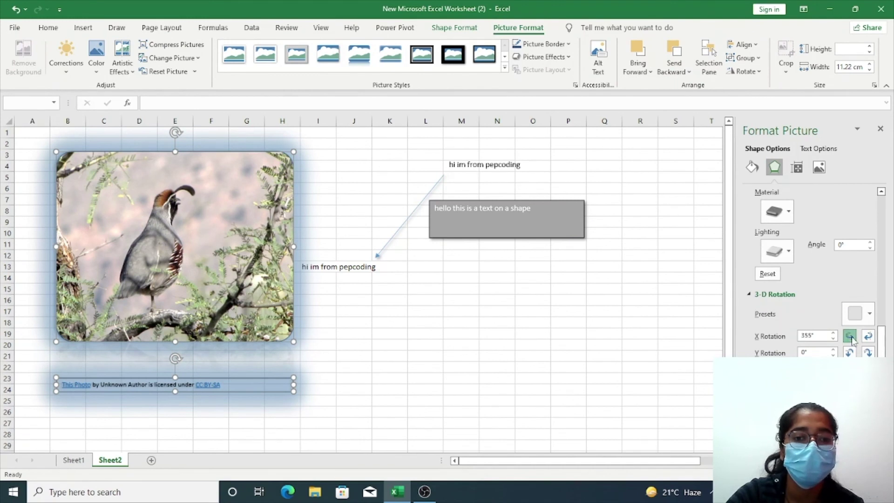
{"action": "left_click", "coordinate": [850, 336]}
{"action": "left_click", "coordinate": [850, 336]}
{"action": "left_click", "coordinate": [850, 336]}
{"action": "left_click", "coordinate": [850, 336]}
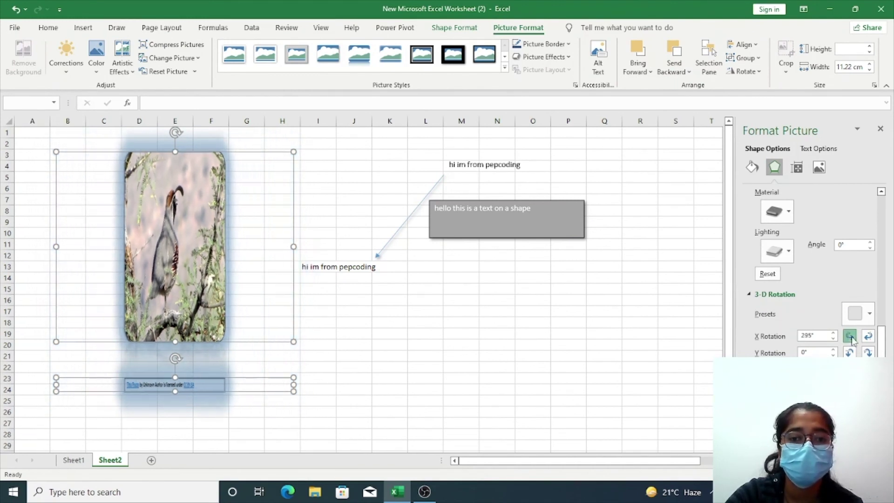
{"action": "left_click", "coordinate": [850, 336]}
{"action": "left_click", "coordinate": [850, 336]}
{"action": "left_click", "coordinate": [850, 336]}
{"action": "left_click", "coordinate": [850, 336]}
{"action": "left_click", "coordinate": [850, 336]}
{"action": "left_click", "coordinate": [850, 336]}
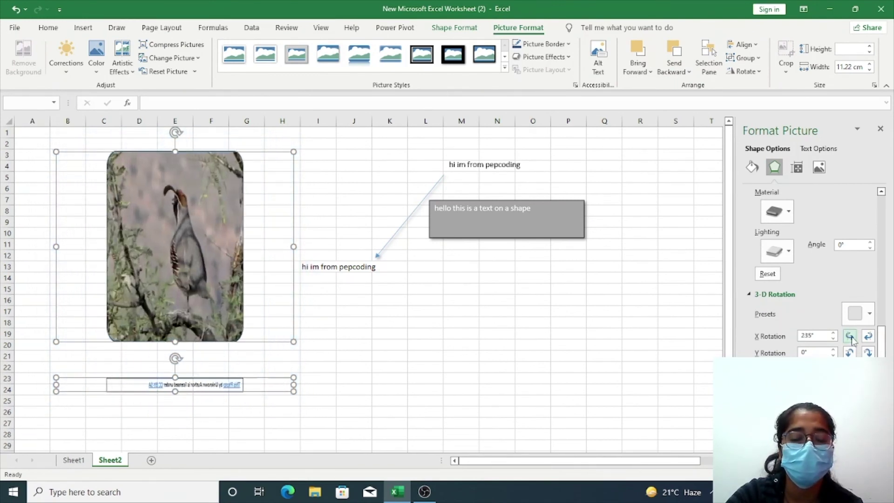
{"action": "left_click", "coordinate": [849, 336]}
{"action": "left_click", "coordinate": [850, 336]}
{"action": "left_click", "coordinate": [850, 336]}
{"action": "left_click", "coordinate": [850, 336]}
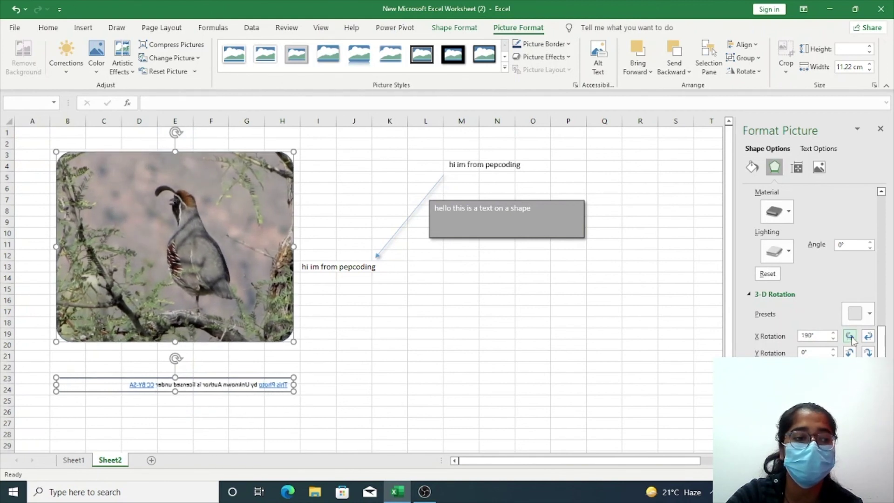
{"action": "left_click", "coordinate": [850, 336]}
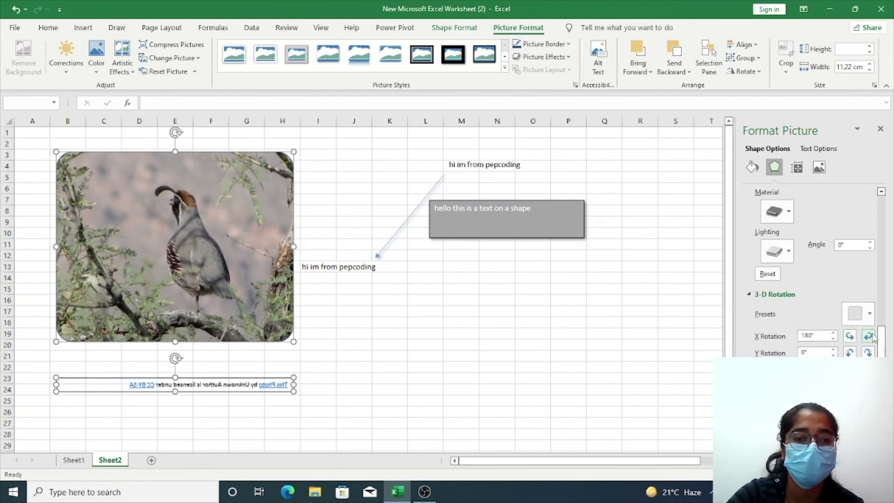
{"action": "left_click", "coordinate": [868, 336]}
{"action": "left_click", "coordinate": [869, 337]}
{"action": "left_click", "coordinate": [869, 336]}
{"action": "left_click", "coordinate": [868, 336]}
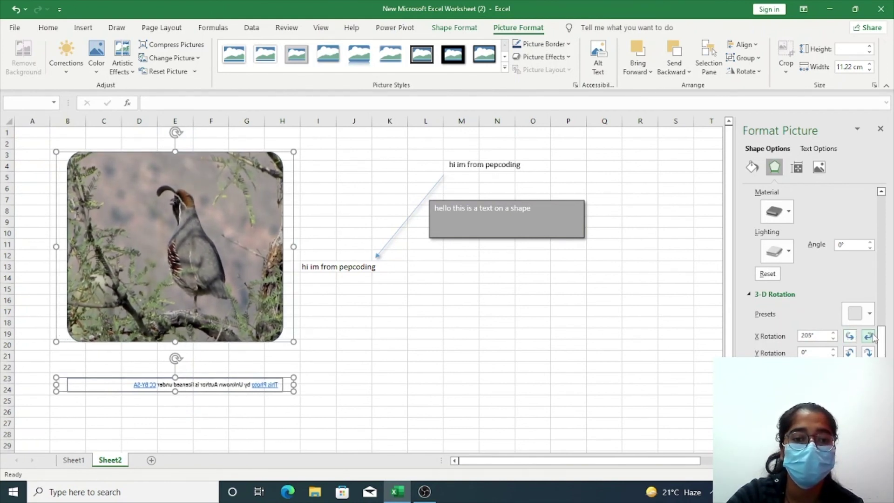
{"action": "left_click", "coordinate": [869, 336]}
{"action": "left_click", "coordinate": [868, 336]}
{"action": "left_click", "coordinate": [868, 336]}
{"action": "left_click", "coordinate": [869, 336]}
{"action": "left_click", "coordinate": [868, 336]}
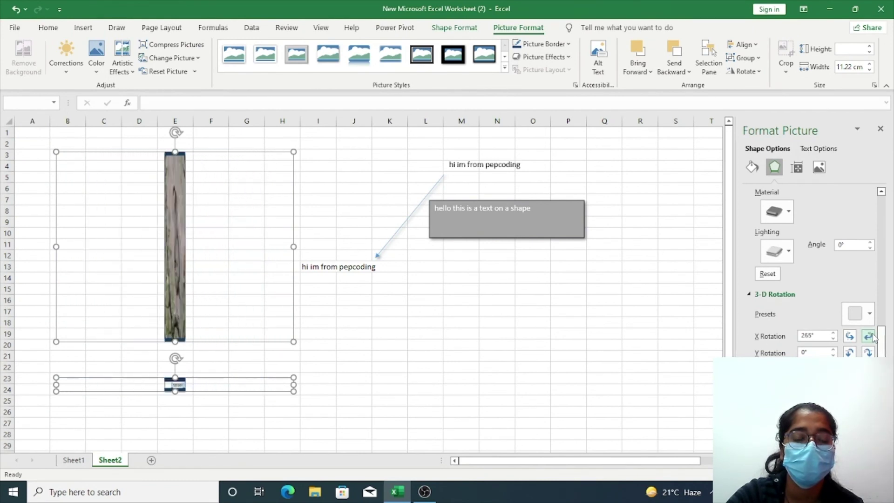
{"action": "left_click", "coordinate": [869, 336]}
{"action": "left_click", "coordinate": [868, 336]}
{"action": "left_click", "coordinate": [869, 336]}
{"action": "left_click", "coordinate": [869, 336]}
{"action": "left_click", "coordinate": [869, 336]}
{"action": "left_click", "coordinate": [869, 336]}
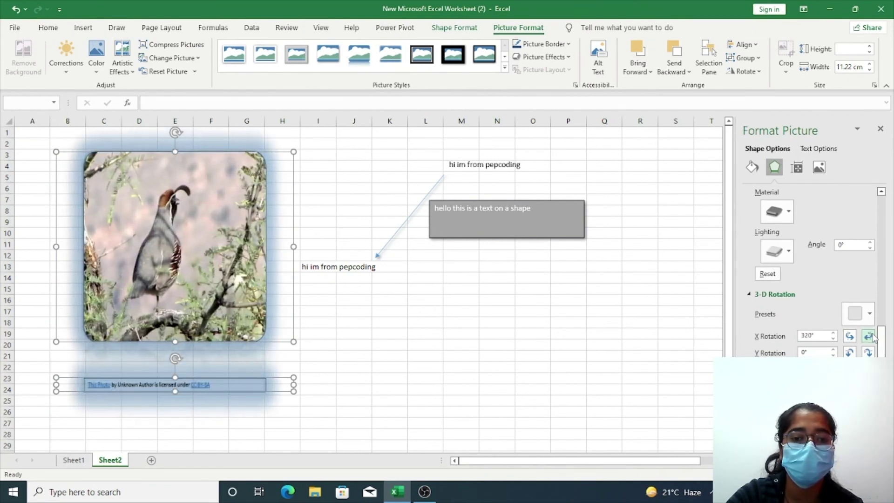
{"action": "left_click", "coordinate": [868, 336]}
{"action": "left_click", "coordinate": [868, 336]}
{"action": "left_click", "coordinate": [869, 336]}
{"action": "left_click", "coordinate": [868, 336]}
{"action": "left_click", "coordinate": [868, 335]}
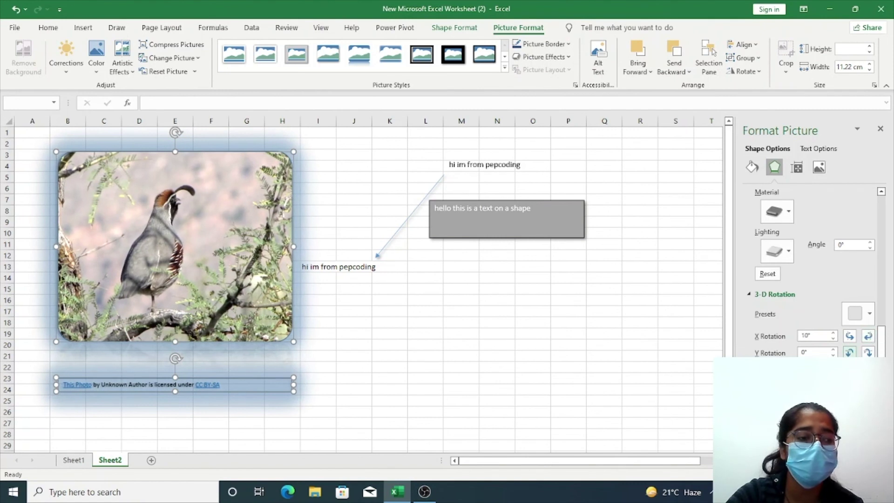
- Set the photo's Y Rotation to 355° for a slight tilt
{"action": "left_click", "coordinate": [868, 352]}
{"action": "left_click", "coordinate": [867, 352]}
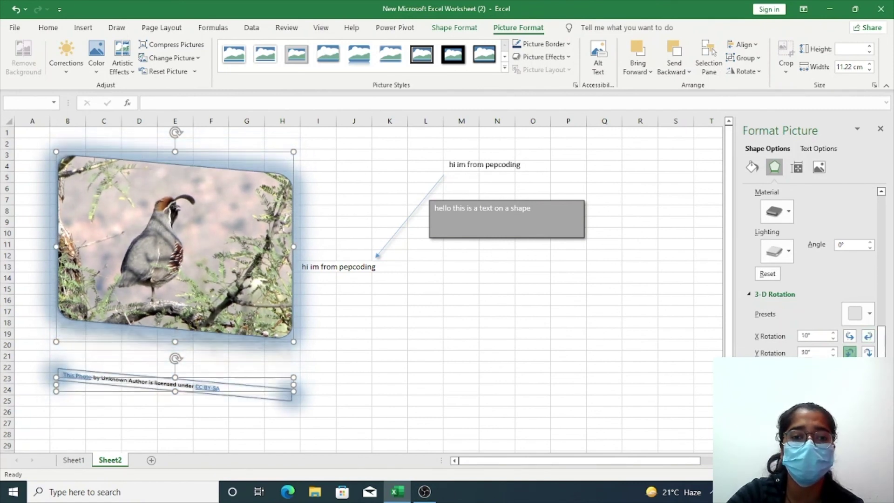
{"action": "left_click", "coordinate": [867, 352]}
{"action": "left_click", "coordinate": [868, 352]}
{"action": "left_click", "coordinate": [868, 352]}
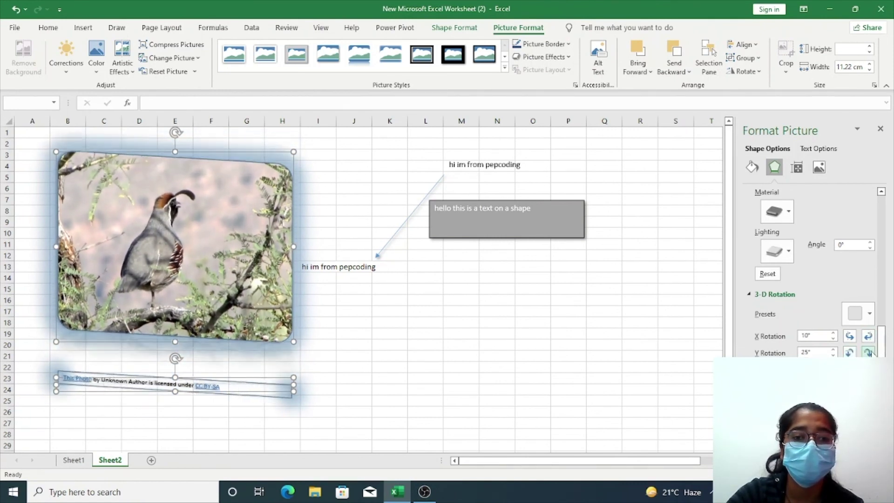
{"action": "left_click", "coordinate": [868, 352]}
{"action": "left_click", "coordinate": [868, 352]}
{"action": "left_click", "coordinate": [867, 352]}
{"action": "left_click", "coordinate": [868, 352]}
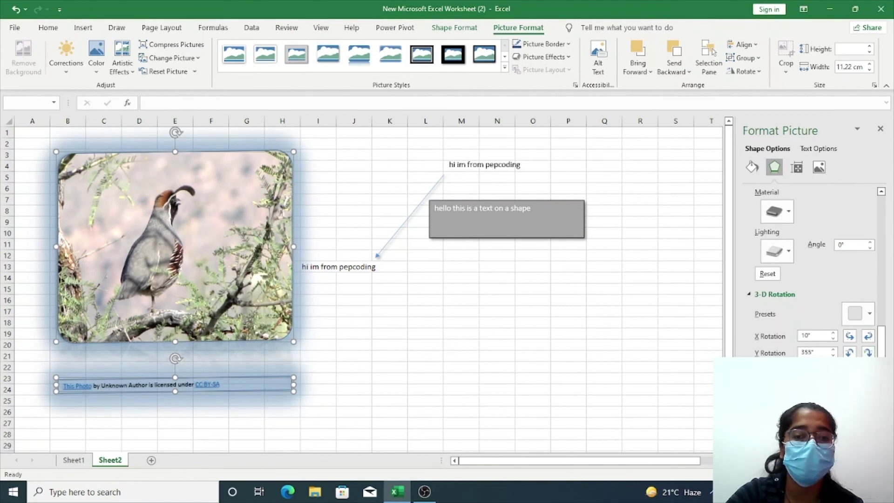
- Adjust the Z rotation back toward upright, then deselect the picture
{"action": "left_click", "coordinate": [868, 369]}
{"action": "left_click", "coordinate": [868, 369]}
{"action": "left_click", "coordinate": [849, 369]}
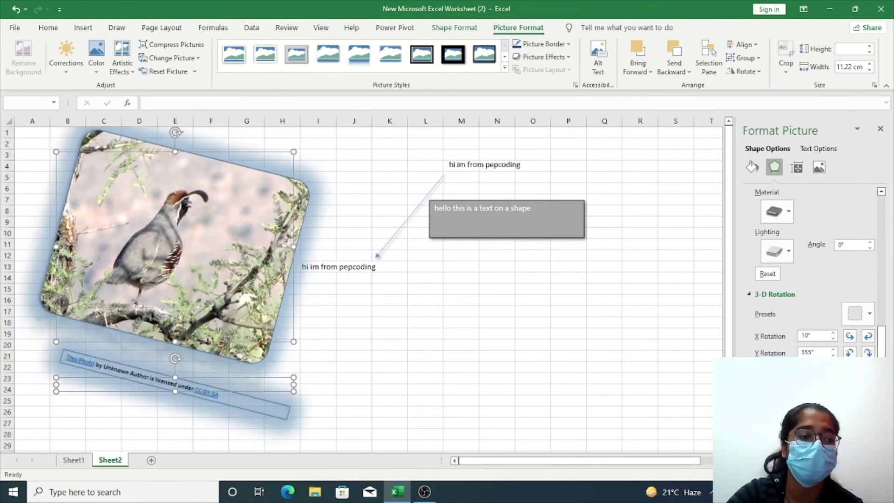
{"action": "left_click", "coordinate": [849, 369]}
{"action": "left_click", "coordinate": [849, 369]}
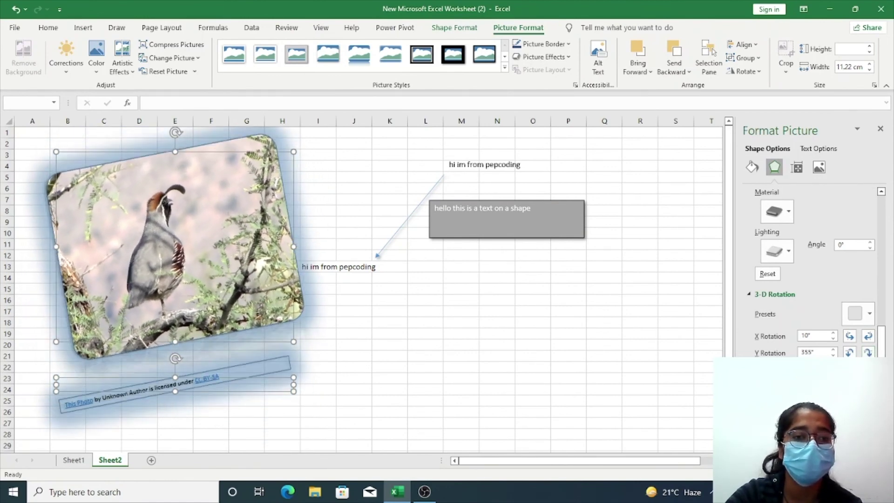
{"action": "left_click", "coordinate": [868, 369]}
{"action": "left_click", "coordinate": [868, 369]}
{"action": "left_click", "coordinate": [868, 369]}
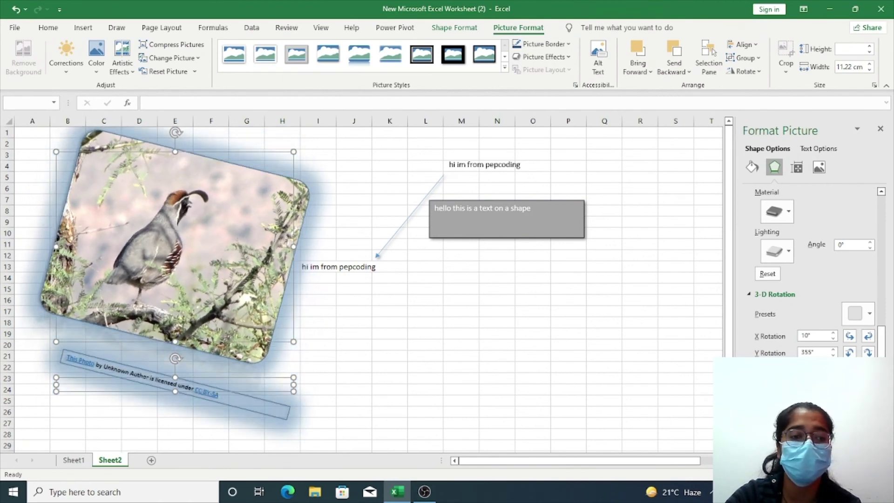
{"action": "left_click", "coordinate": [850, 369]}
{"action": "left_click", "coordinate": [850, 369]}
{"action": "left_click", "coordinate": [676, 377]}
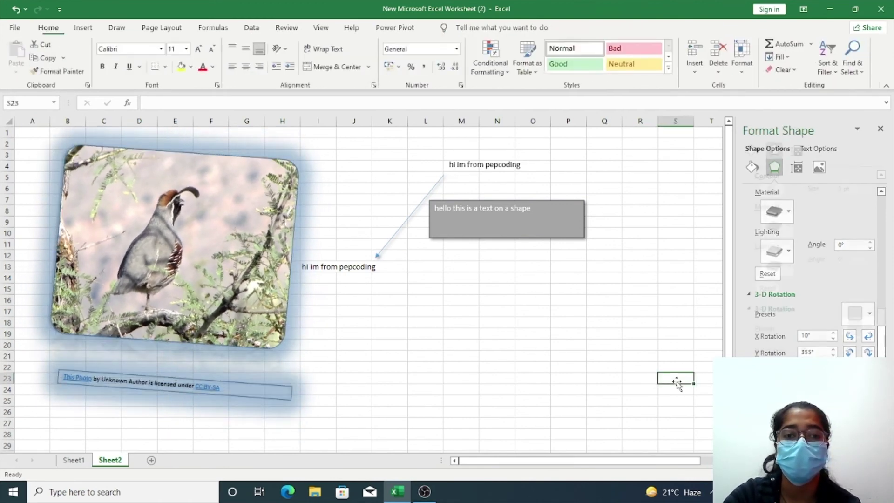
- Insert the kidney and bladder model from the Anatomy category of Online 3D Models
{"action": "left_click", "coordinate": [84, 29]}
{"action": "left_click", "coordinate": [132, 72]}
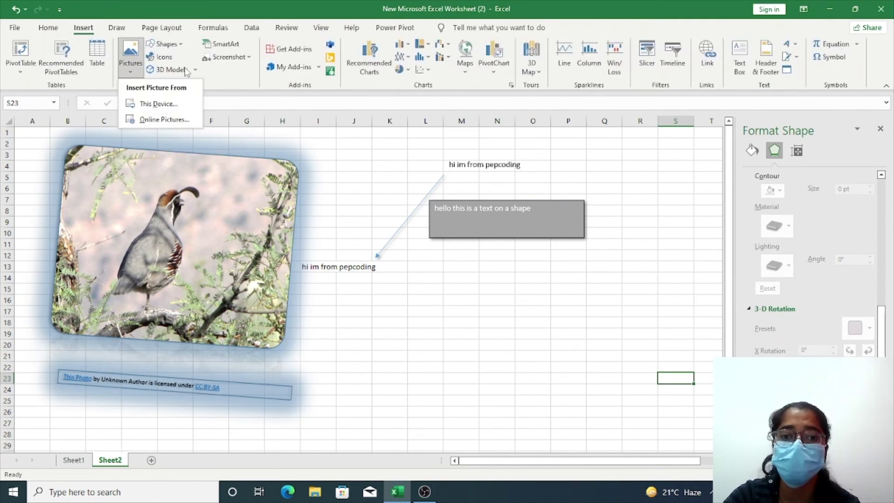
{"action": "left_click", "coordinate": [168, 69]}
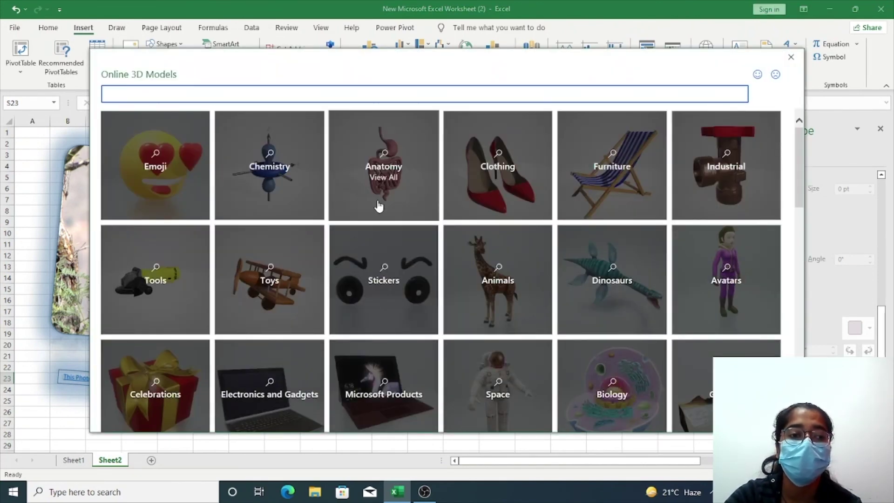
{"action": "left_click", "coordinate": [389, 190]}
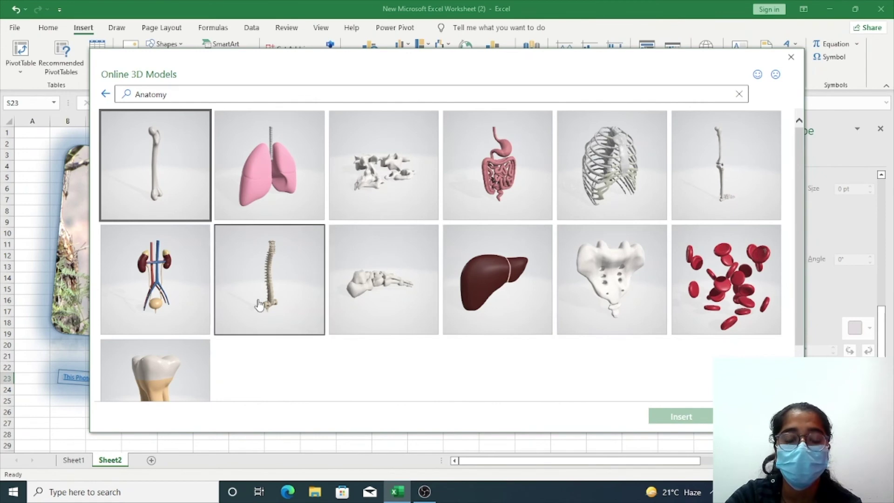
{"action": "left_click", "coordinate": [175, 277]}
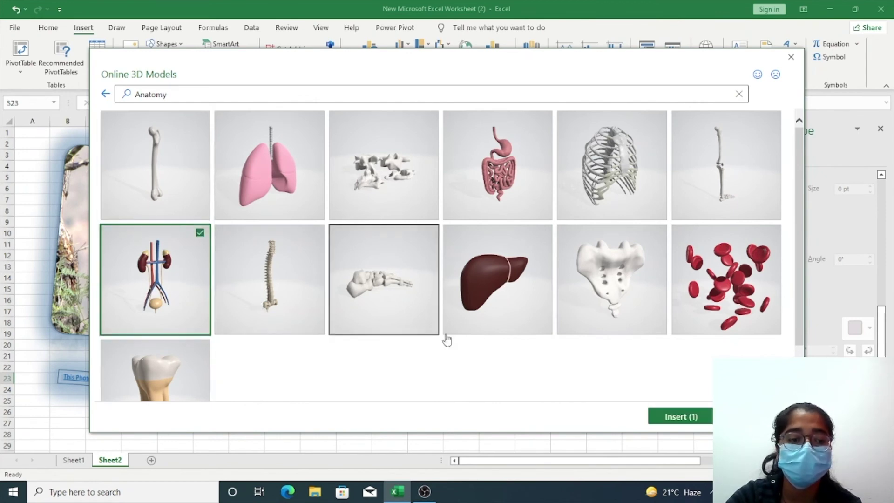
{"action": "left_click", "coordinate": [688, 417]}
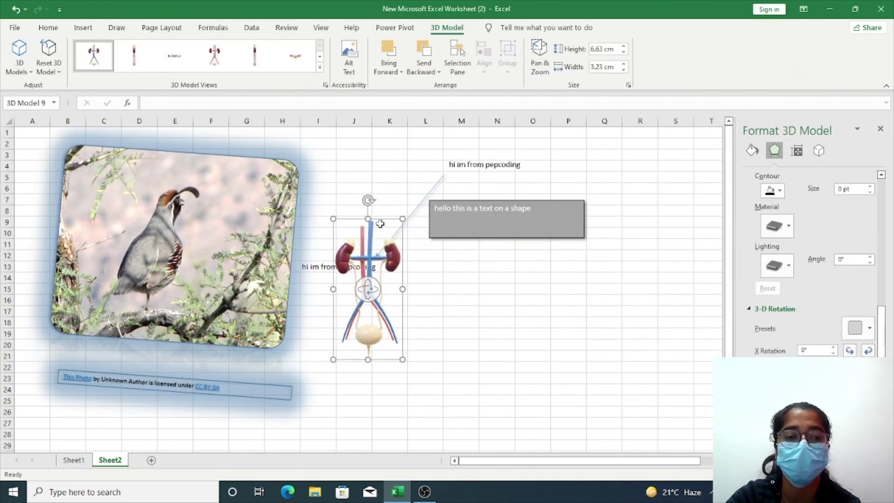
- Move the kidney model right of the bird picture and enlarge it to 14.9 × 7.43 cm
{"action": "left_click_drag", "start_coordinate": [375, 222], "coordinate": [470, 319]}
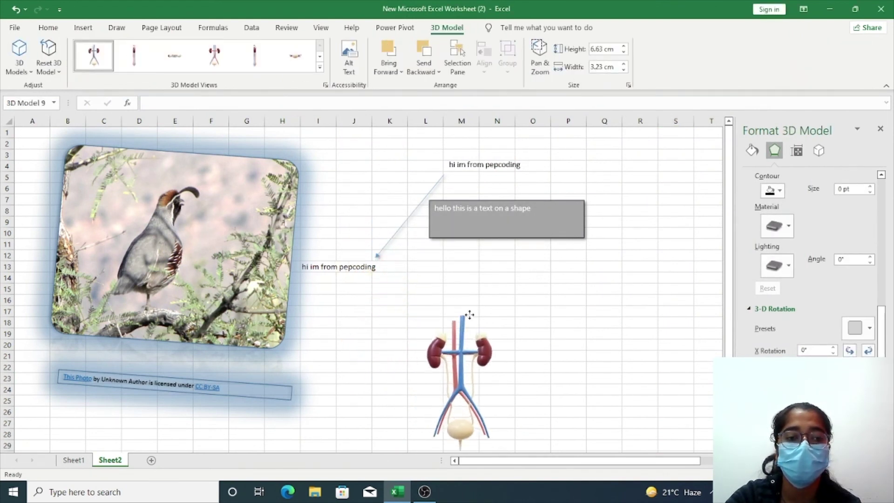
{"action": "left_click_drag", "start_coordinate": [497, 314], "coordinate": [531, 279]}
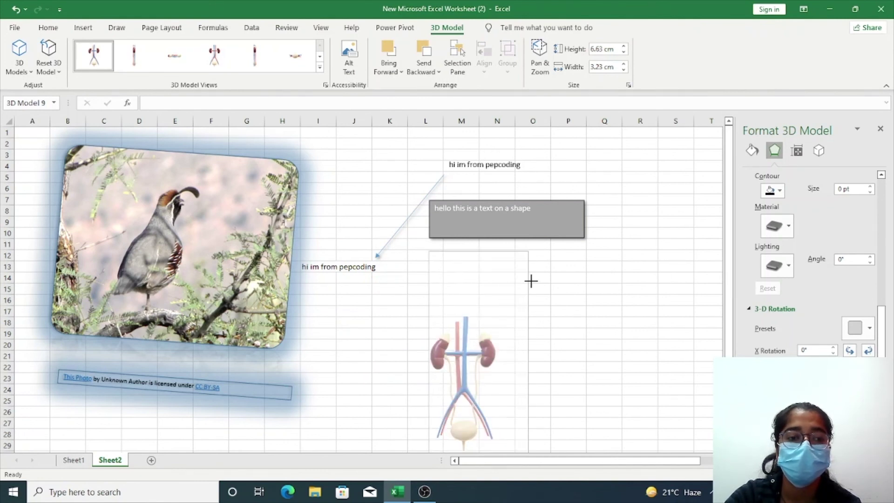
{"action": "scroll", "coordinate": [620, 348], "scroll_direction": "down", "scroll_amount": 3}
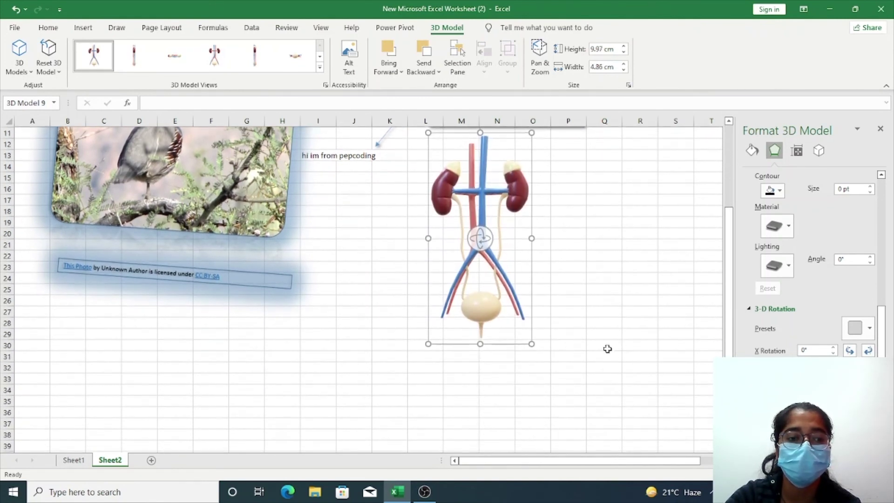
{"action": "left_click_drag", "start_coordinate": [531, 343], "coordinate": [584, 450]}
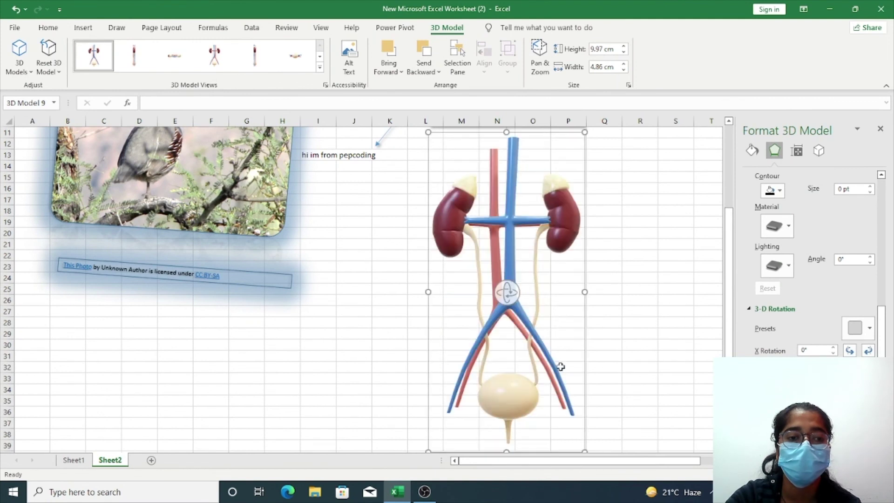
- Rotate the kidney model in 3D until it faces front
{"action": "mouse_move", "coordinate": [500, 285]}
{"action": "left_mouse_down"}
{"action": "mouse_move", "coordinate": [597, 235]}
{"action": "mouse_move", "coordinate": [658, 305]}
{"action": "left_mouse_up"}
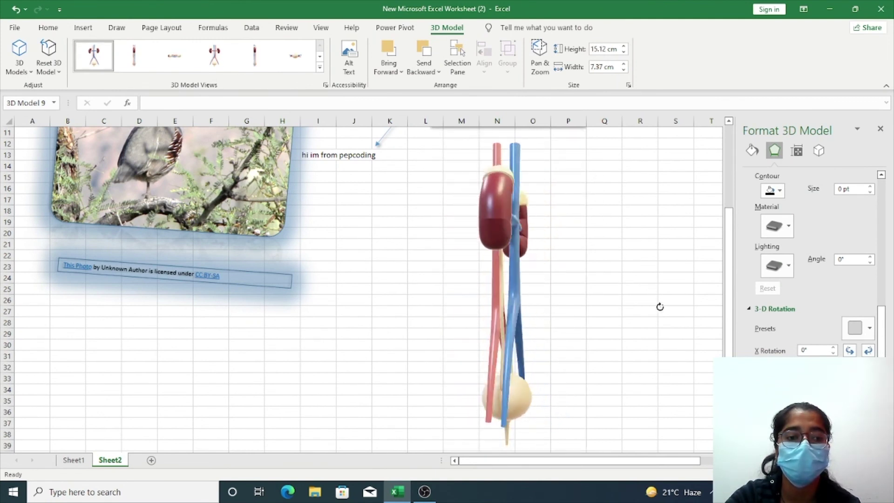
{"action": "left_click_drag", "start_coordinate": [525, 305], "coordinate": [630, 320]}
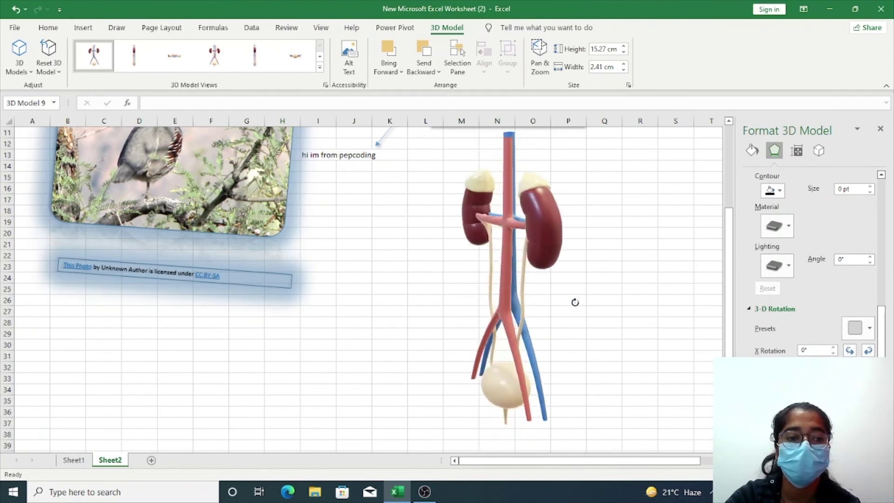
{"action": "mouse_move", "coordinate": [515, 307]}
{"action": "left_mouse_down"}
{"action": "mouse_move", "coordinate": [523, 297]}
{"action": "mouse_move", "coordinate": [628, 289]}
{"action": "left_mouse_up"}
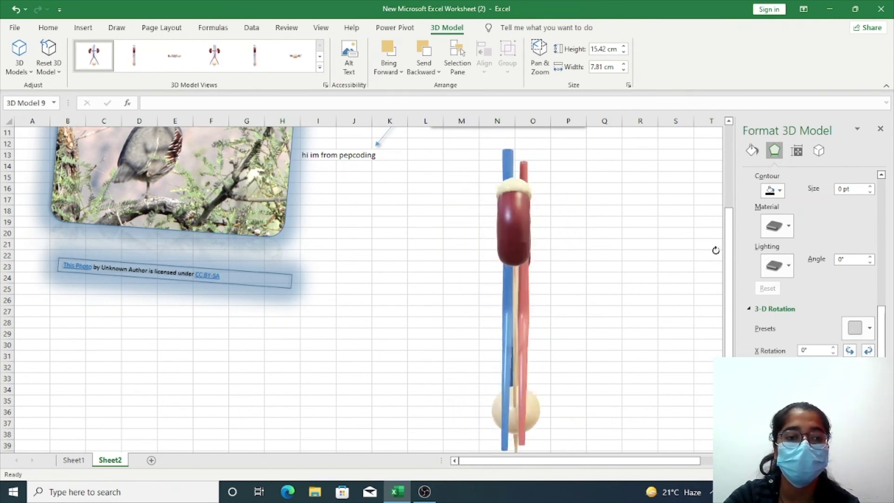
{"action": "mouse_move", "coordinate": [628, 288]}
{"action": "left_mouse_down"}
{"action": "mouse_move", "coordinate": [375, 308]}
{"action": "mouse_move", "coordinate": [458, 335]}
{"action": "mouse_move", "coordinate": [552, 47]}
{"action": "mouse_move", "coordinate": [531, 266]}
{"action": "left_mouse_up"}
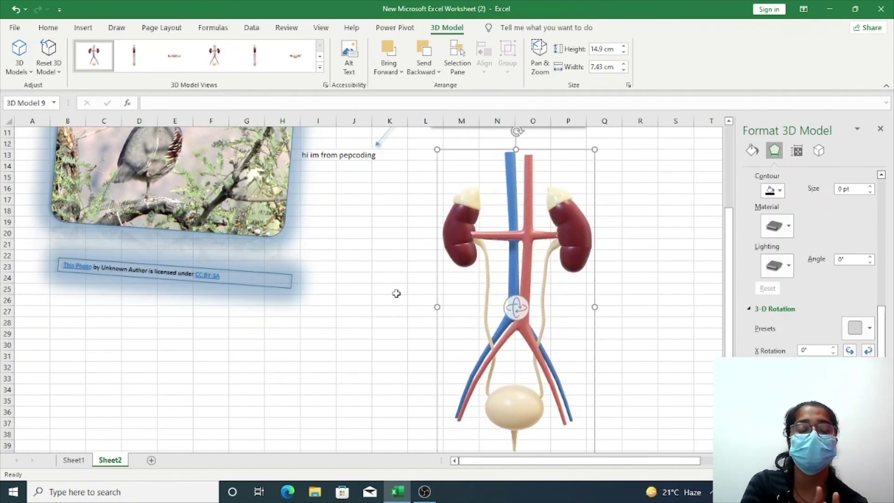
{"action": "key", "text": "Tab"}
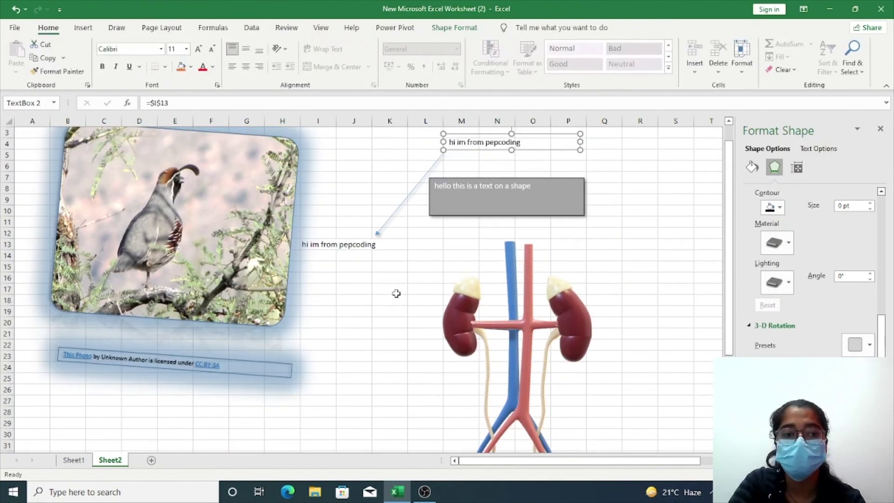
- Deselect the kidney model and go to Sheet1 with the food cost, sell and profit table
{"action": "left_click", "coordinate": [512, 350]}
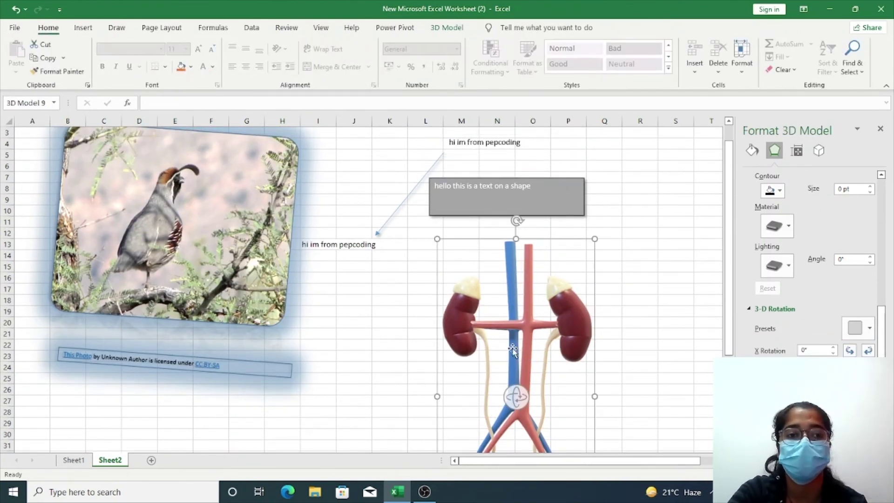
{"action": "left_click", "coordinate": [416, 322]}
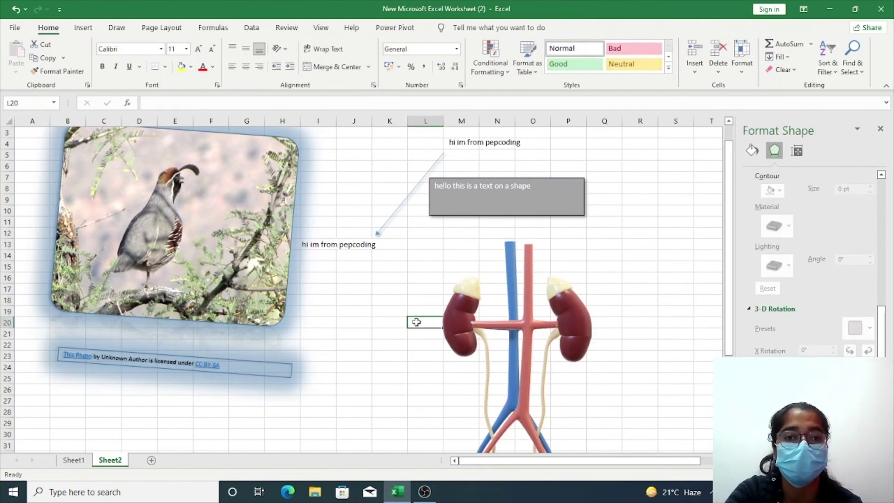
{"action": "left_click", "coordinate": [84, 28]}
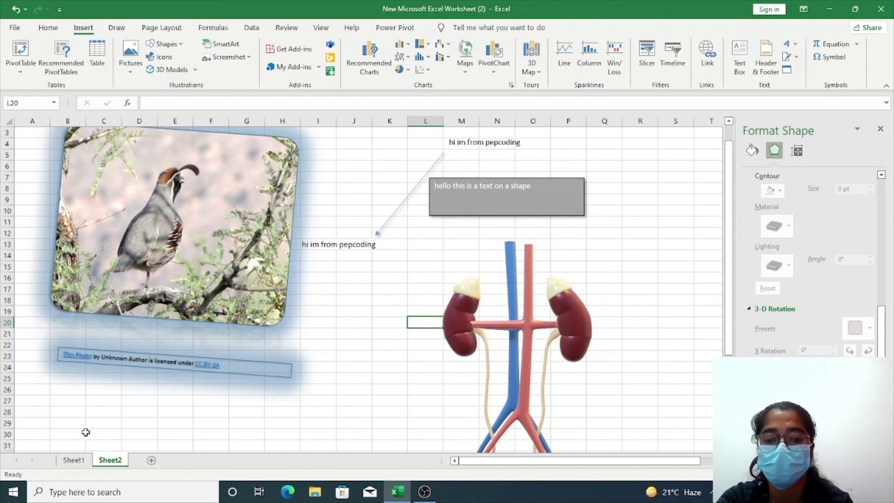
{"action": "left_click", "coordinate": [72, 460]}
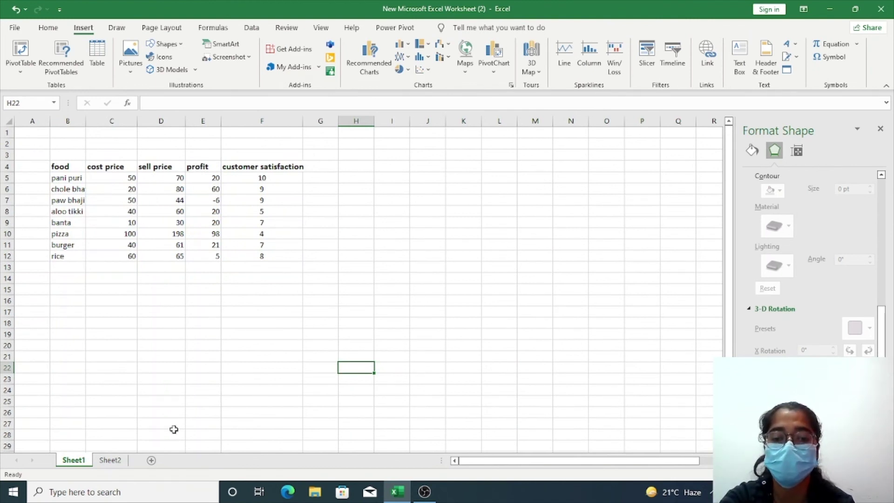
- Move Sheet1's food table from B4:F12 down to C25:G33
{"action": "left_click", "coordinate": [154, 459]}
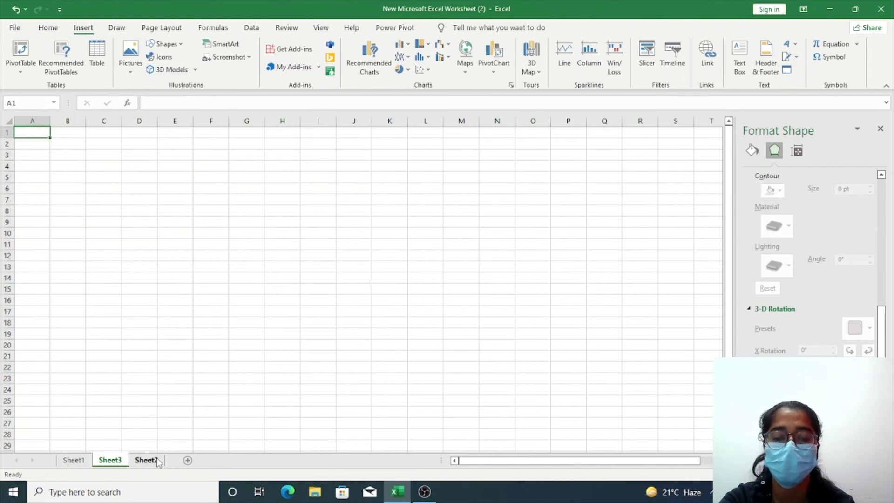
{"action": "left_click", "coordinate": [73, 460]}
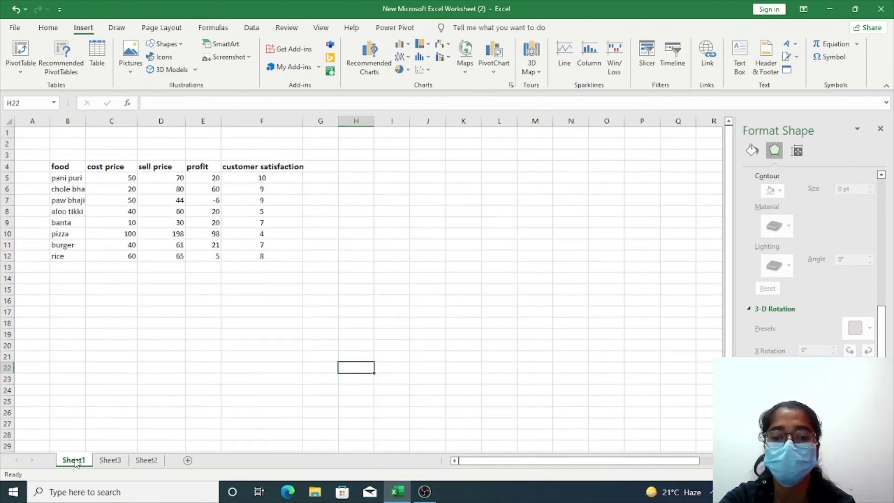
{"action": "left_click", "coordinate": [65, 171]}
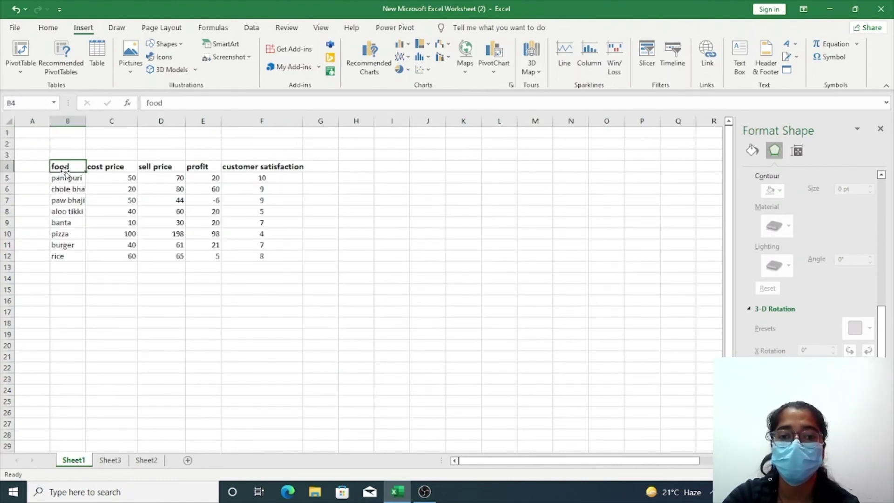
{"action": "left_click_drag", "start_coordinate": [65, 166], "coordinate": [262, 254]}
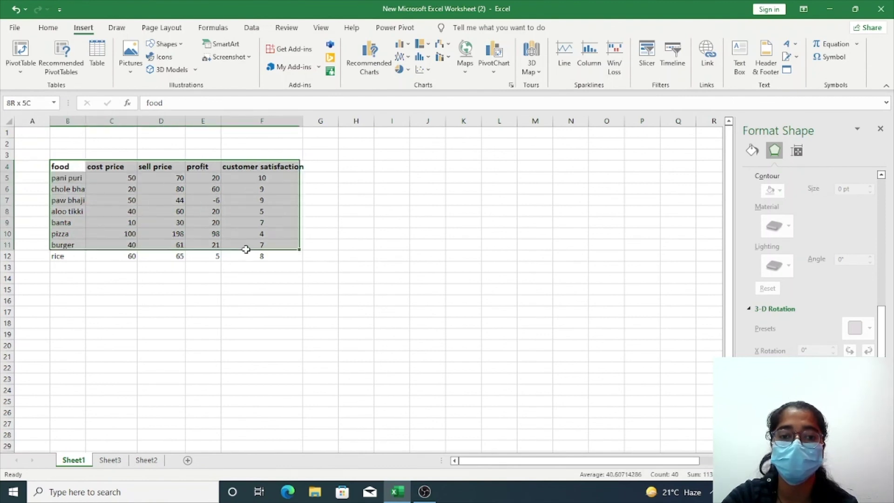
{"action": "left_click_drag", "start_coordinate": [214, 161], "coordinate": [240, 311]}
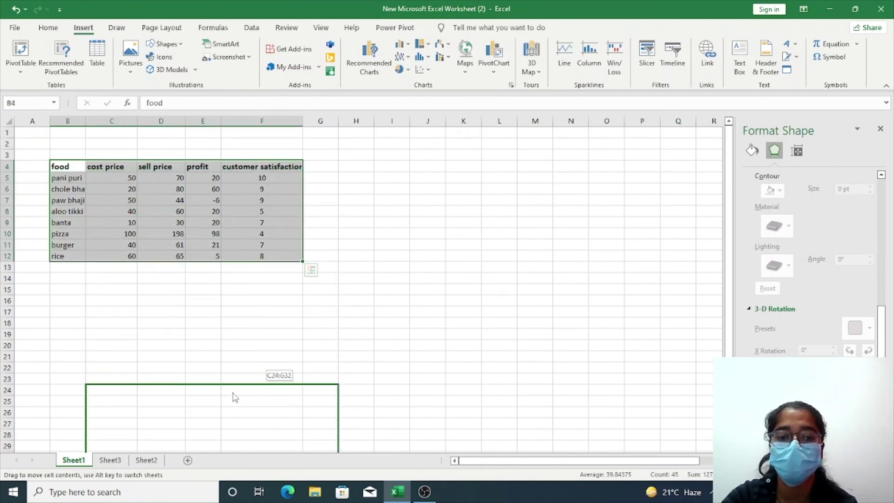
{"action": "left_click_drag", "start_coordinate": [240, 311], "coordinate": [233, 403]}
{"action": "left_click", "coordinate": [194, 292]}
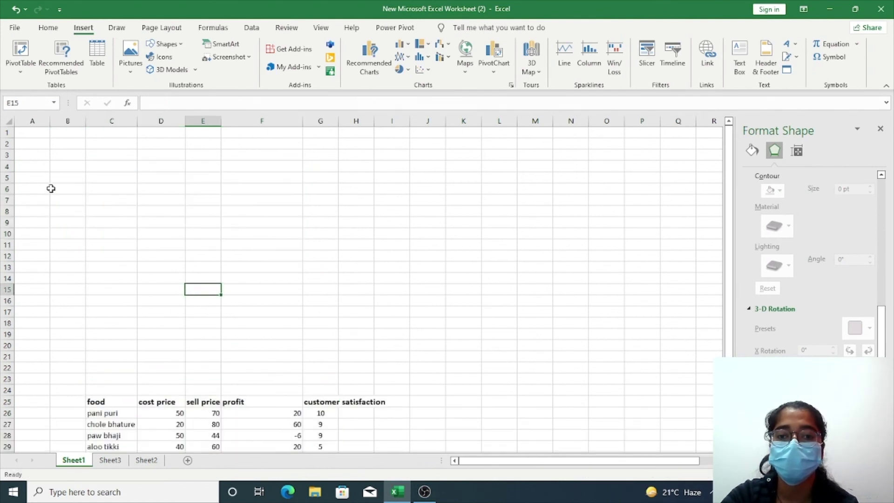
{"action": "left_click", "coordinate": [27, 134]}
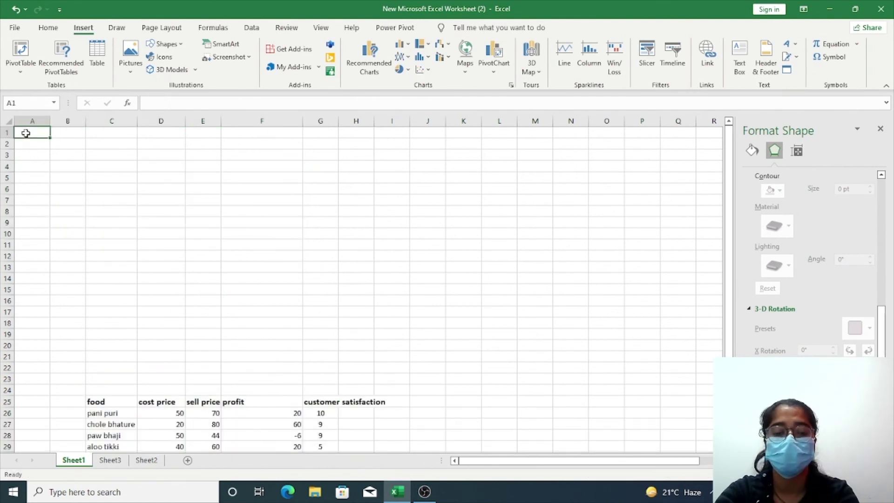
- Enter 'food stall list' in A1 and 'new delhi' in A2
{"action": "type", "text": "food stall"}
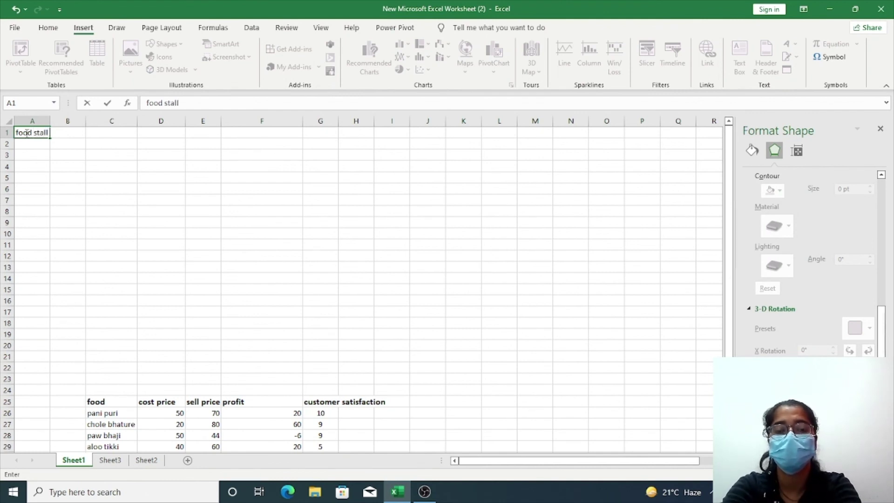
{"action": "type", "text": " list"}
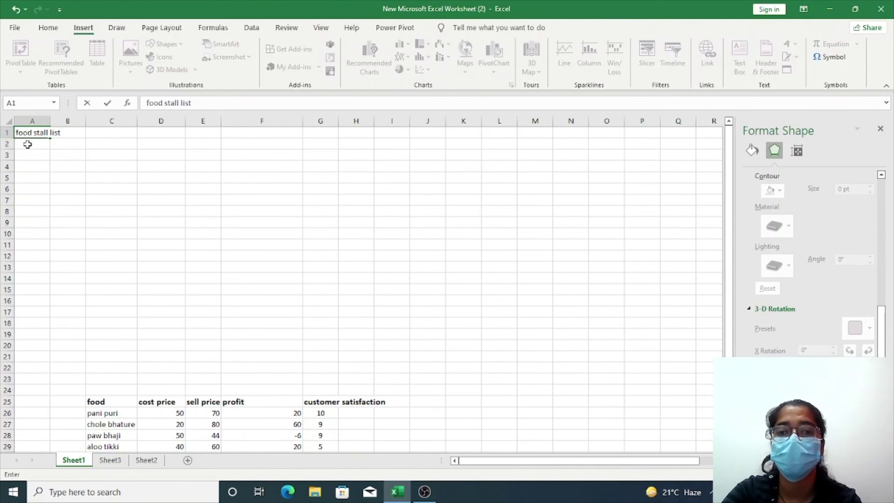
{"action": "left_click", "coordinate": [27, 144]}
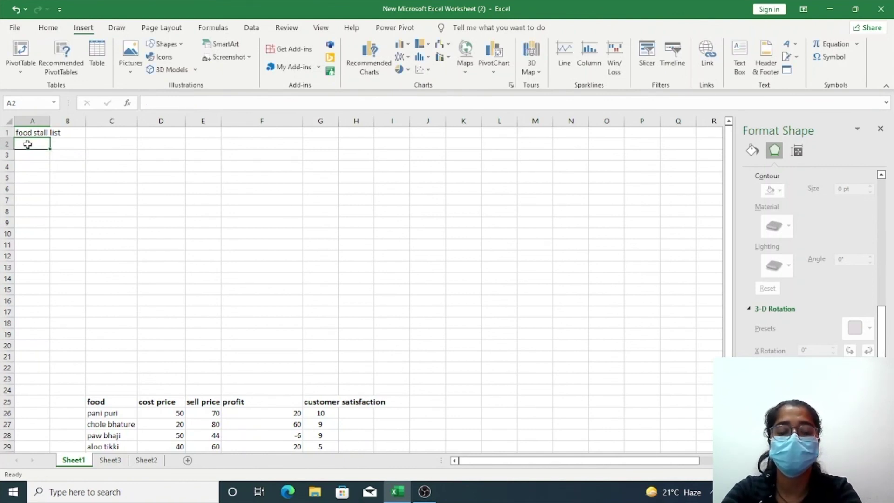
{"action": "type", "text": "new delhi"}
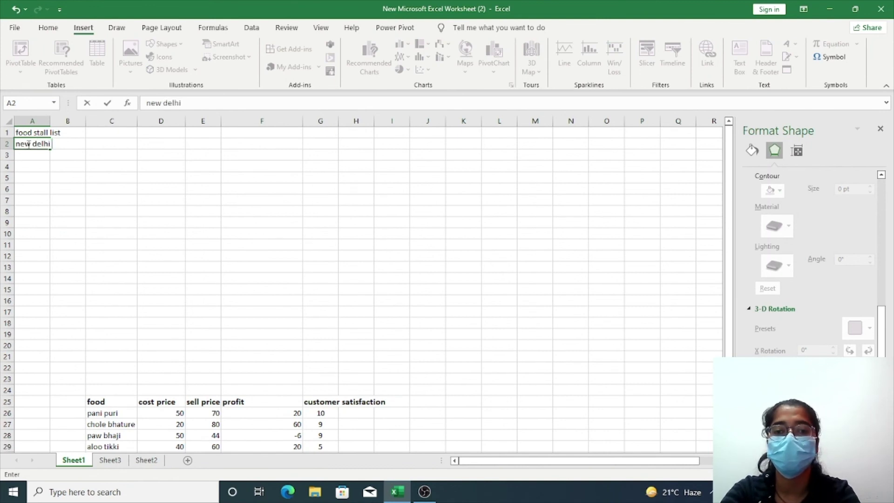
{"action": "left_click", "coordinate": [109, 178]}
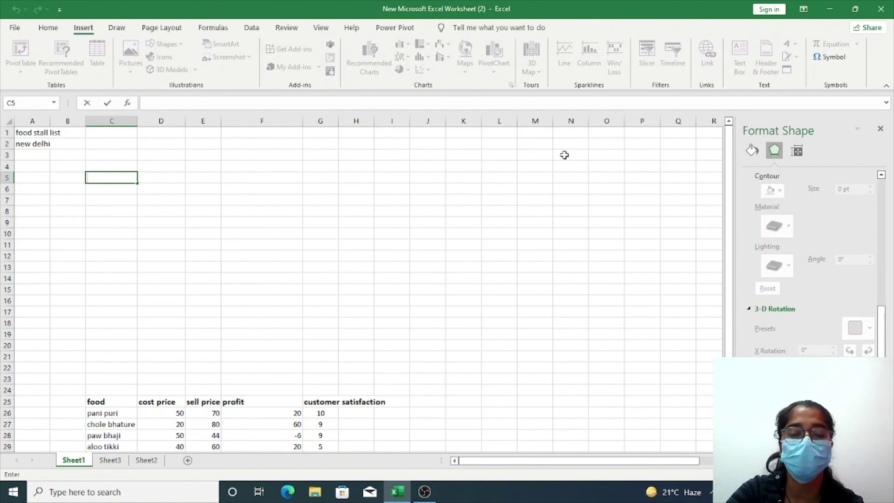
{"action": "left_click", "coordinate": [110, 179]}
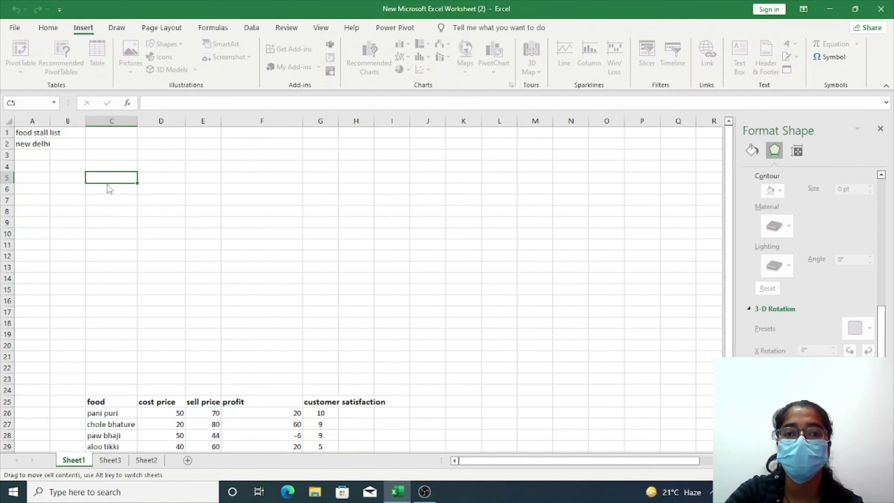
- Insert the pepcoding logo image from this device onto Sheet1
{"action": "left_click", "coordinate": [130, 70]}
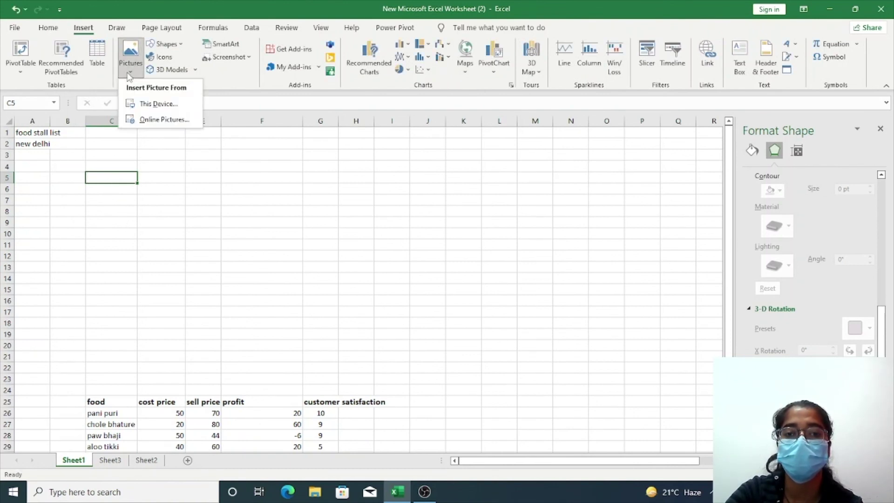
{"action": "left_click", "coordinate": [147, 106]}
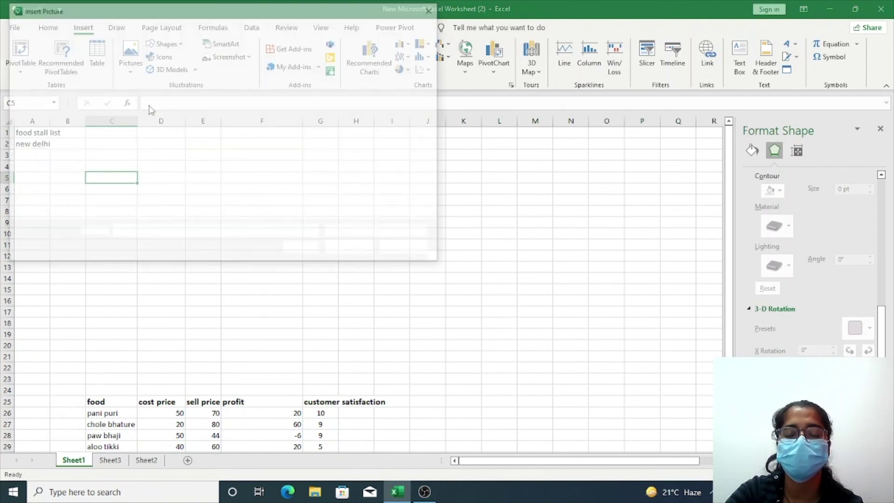
{"action": "left_click", "coordinate": [328, 104]}
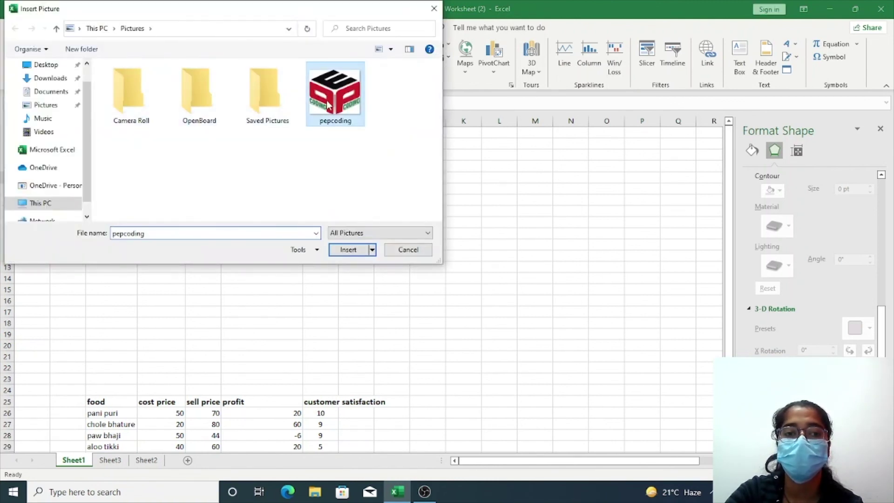
{"action": "left_click", "coordinate": [348, 250]}
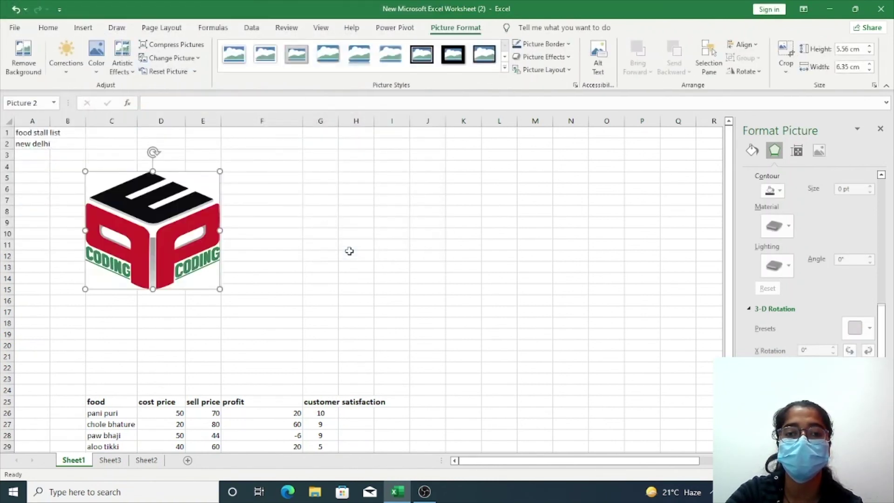
- Move the pepcoding logo to the top right at column N and shrink it to about 3 × 3.5 cm
{"action": "left_click_drag", "start_coordinate": [143, 219], "coordinate": [587, 183]}
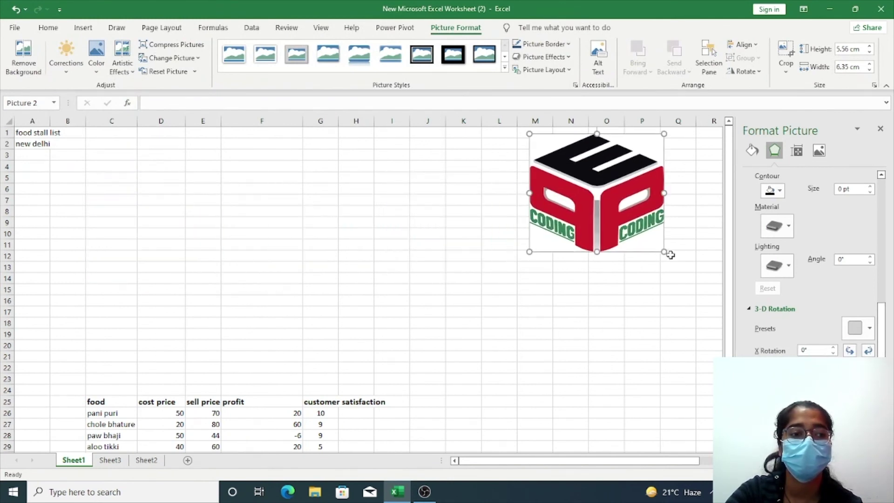
{"action": "left_click_drag", "start_coordinate": [664, 252], "coordinate": [605, 200]}
{"action": "left_click_drag", "start_coordinate": [568, 155], "coordinate": [596, 153]}
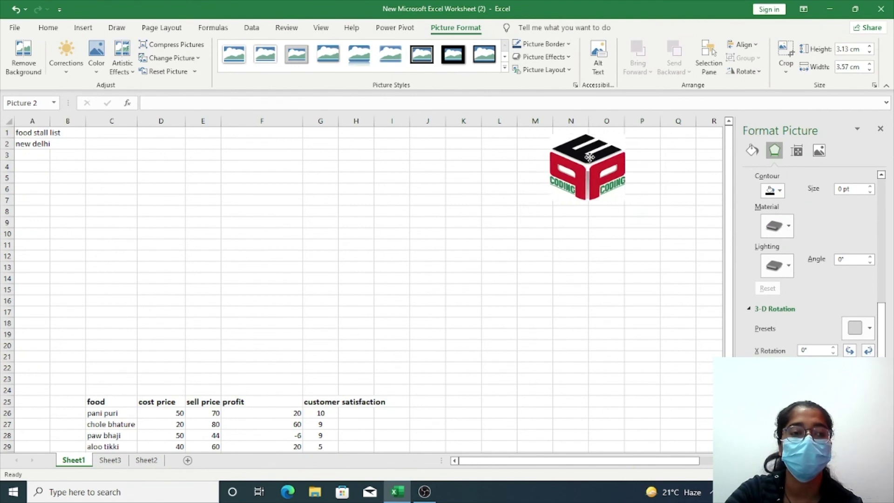
- Apply a reflected picture style to the logo and shrink it slightly to 3.13 × 3.57 cm
{"action": "left_click", "coordinate": [363, 58]}
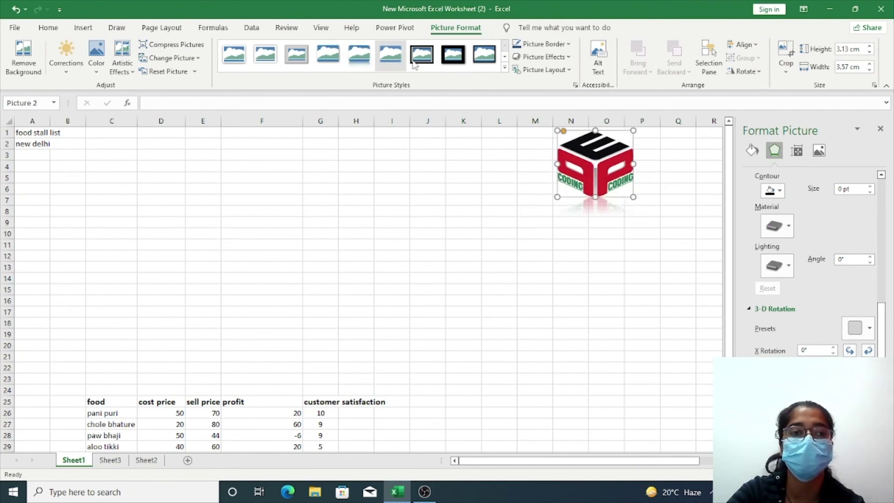
{"action": "left_click", "coordinate": [370, 210]}
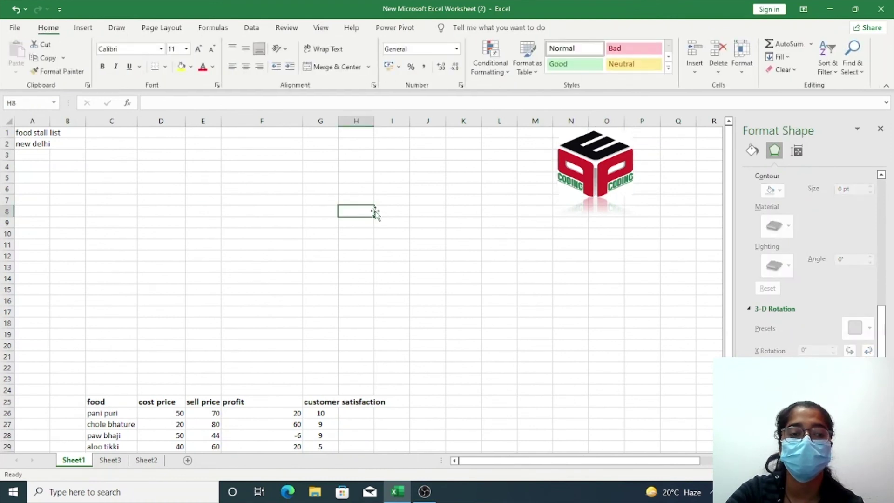
{"action": "left_click", "coordinate": [567, 190]}
{"action": "left_click_drag", "start_coordinate": [557, 197], "coordinate": [575, 180]}
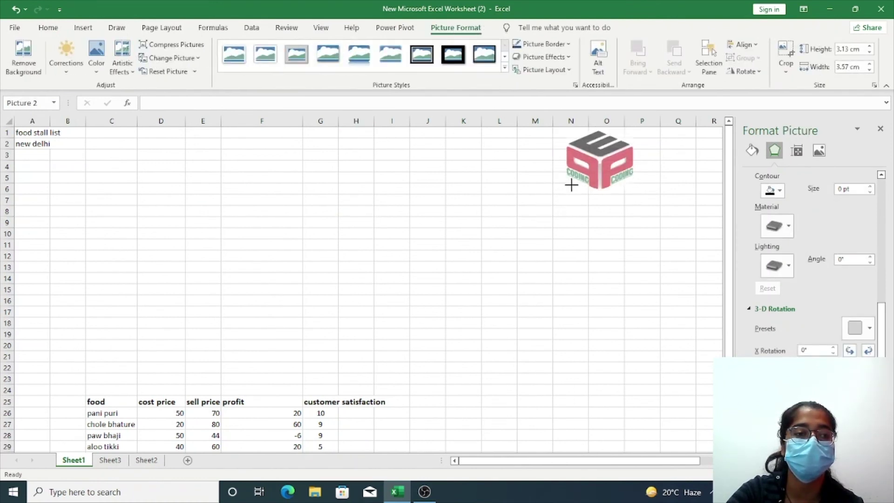
{"action": "left_click", "coordinate": [479, 187]}
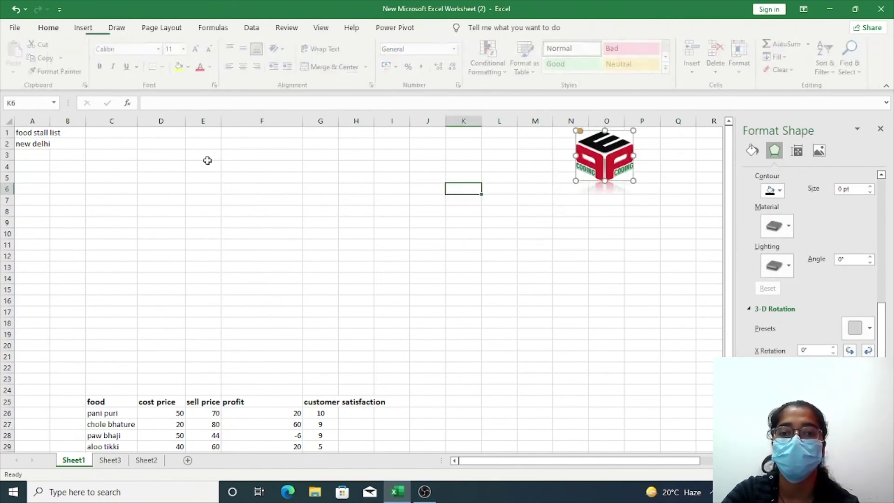
{"action": "left_click", "coordinate": [40, 132]}
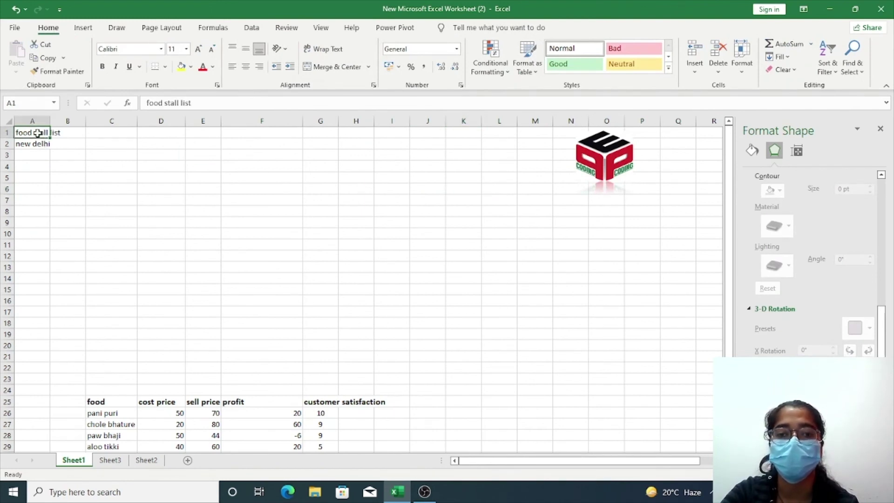
- Fill rows 1–18 of the sheet with medium grey
{"action": "mouse_move", "coordinate": [37, 134]}
{"action": "left_mouse_down"}
{"action": "mouse_move", "coordinate": [573, 303]}
{"action": "mouse_move", "coordinate": [720, 323]}
{"action": "left_mouse_up"}
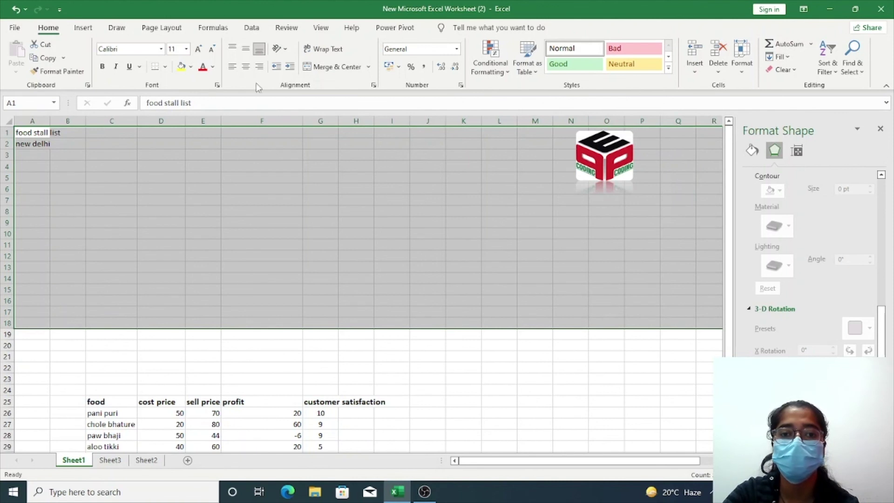
{"action": "left_click", "coordinate": [191, 68]}
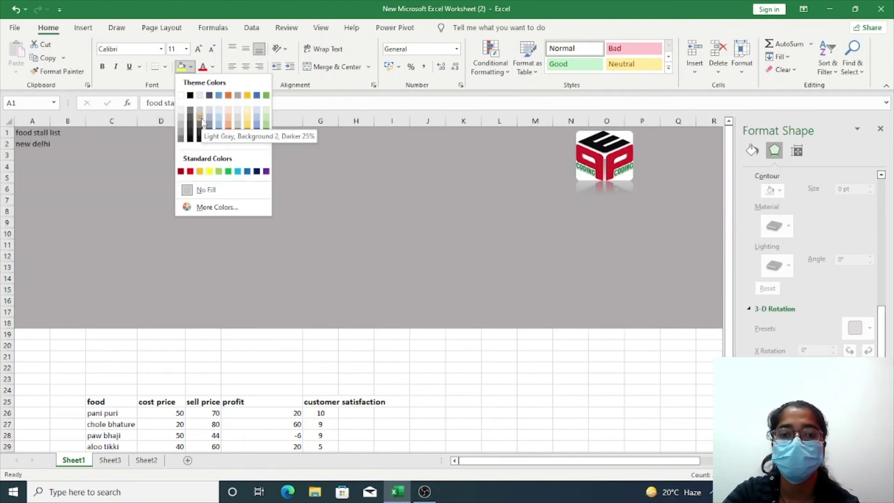
{"action": "left_click", "coordinate": [200, 123]}
{"action": "left_click", "coordinate": [119, 189]}
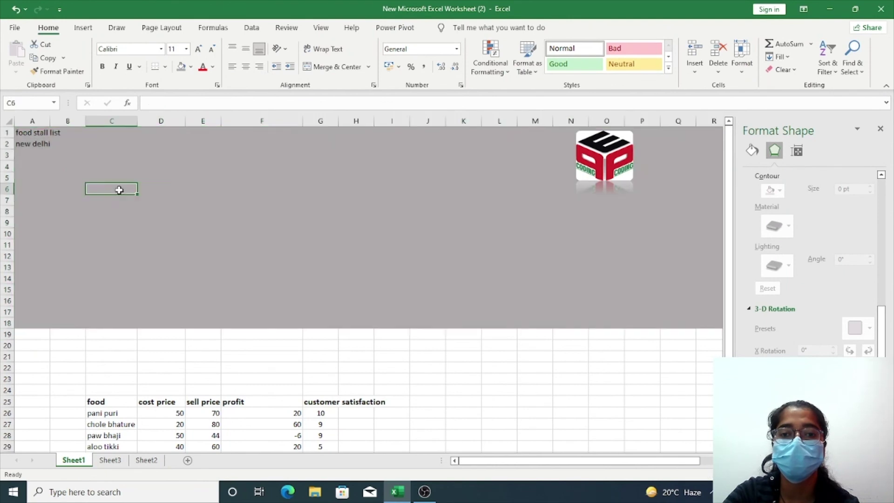
- Fill the title rows 1–3 with a dark grey
{"action": "left_click", "coordinate": [23, 132]}
{"action": "mouse_move", "coordinate": [55, 145]}
{"action": "left_mouse_down"}
{"action": "mouse_move", "coordinate": [713, 167]}
{"action": "mouse_move", "coordinate": [714, 156]}
{"action": "left_mouse_up"}
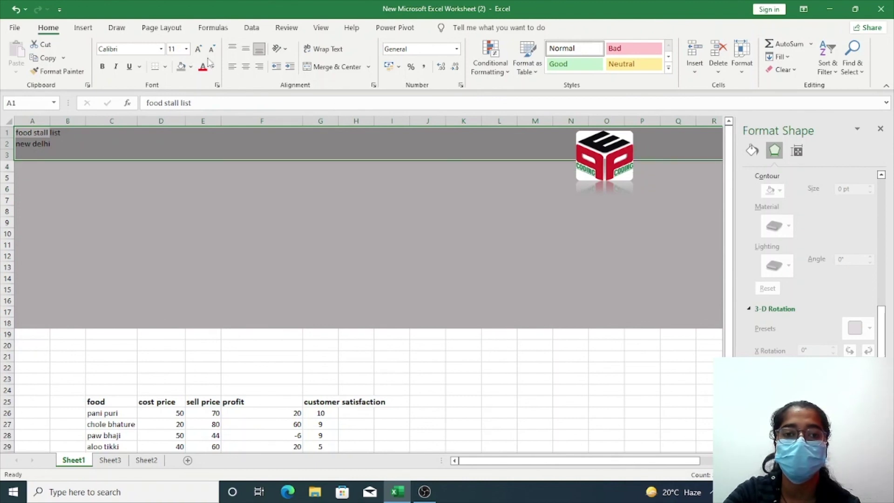
{"action": "left_click", "coordinate": [191, 68]}
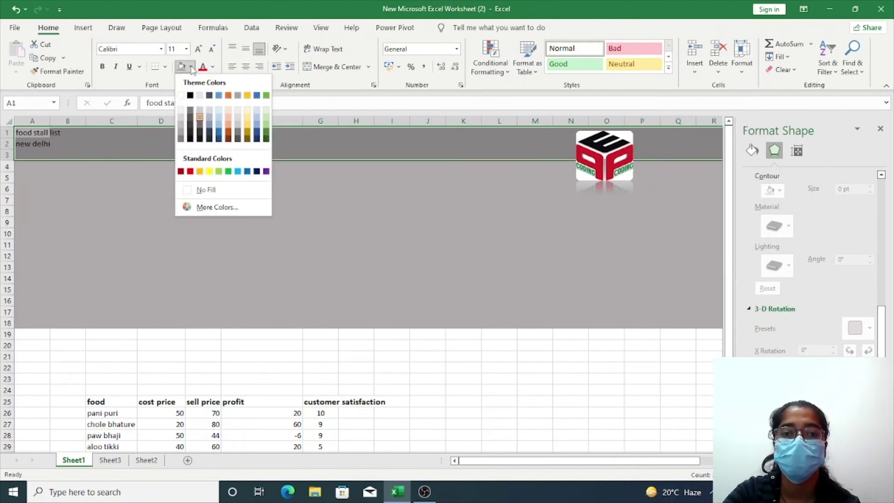
{"action": "left_click", "coordinate": [200, 119]}
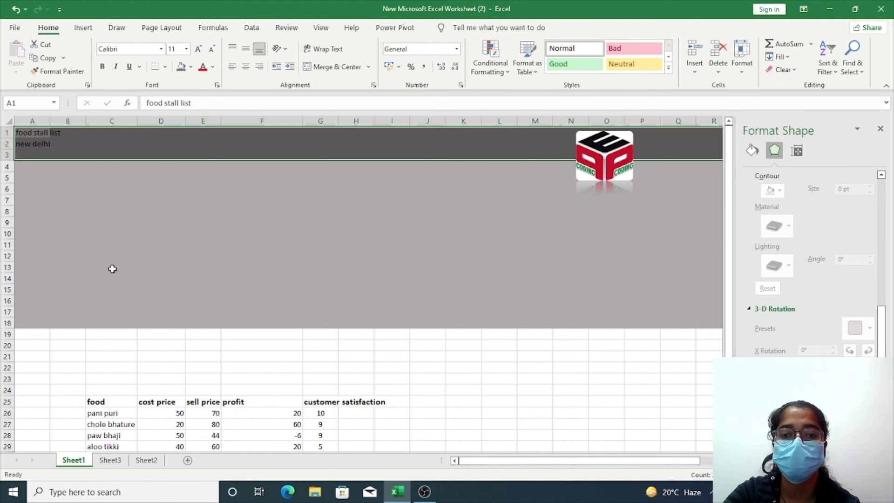
- Give rows 17–18 a darker grey fill
{"action": "mouse_move", "coordinate": [16, 311]}
{"action": "left_mouse_down"}
{"action": "mouse_move", "coordinate": [689, 313]}
{"action": "mouse_move", "coordinate": [716, 326]}
{"action": "left_mouse_up"}
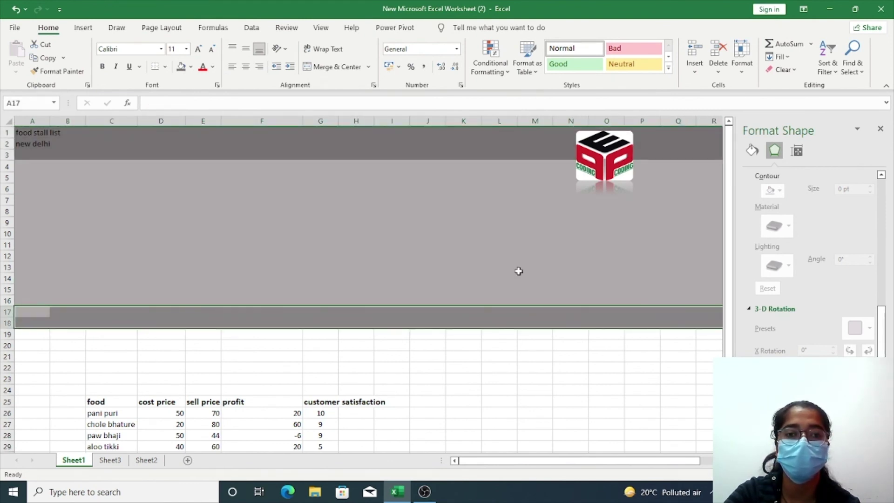
{"action": "left_click", "coordinate": [181, 67]}
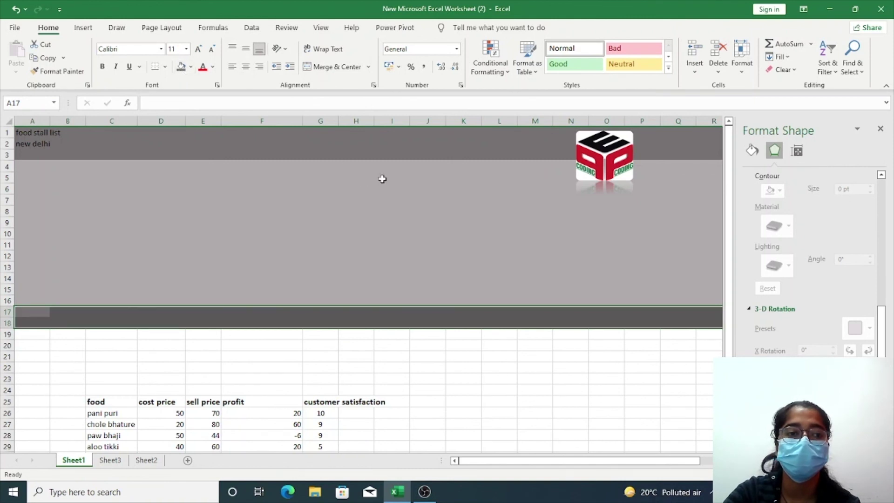
{"action": "left_click", "coordinate": [596, 166]}
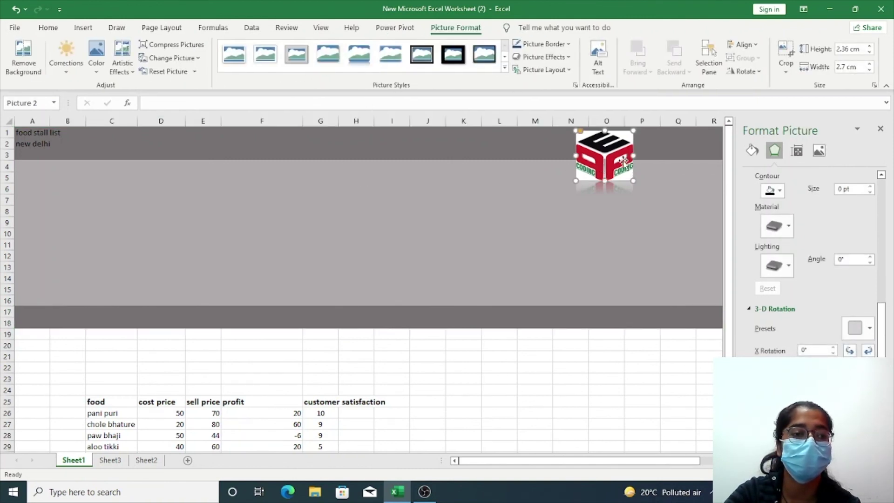
- Move the logo further right and enlarge the A1:B2 title text one size step
{"action": "mouse_move", "coordinate": [630, 159]}
{"action": "left_mouse_down"}
{"action": "mouse_move", "coordinate": [653, 158]}
{"action": "mouse_move", "coordinate": [656, 171]}
{"action": "left_mouse_up"}
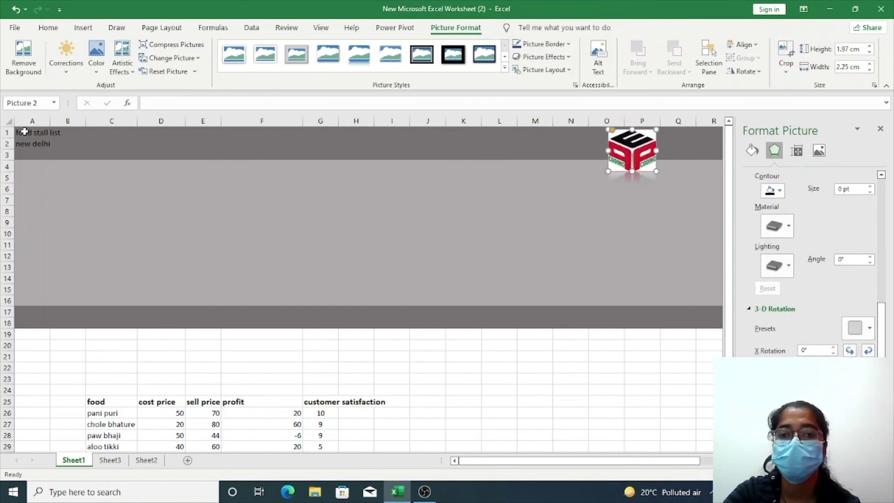
{"action": "left_click_drag", "start_coordinate": [25, 132], "coordinate": [57, 147]}
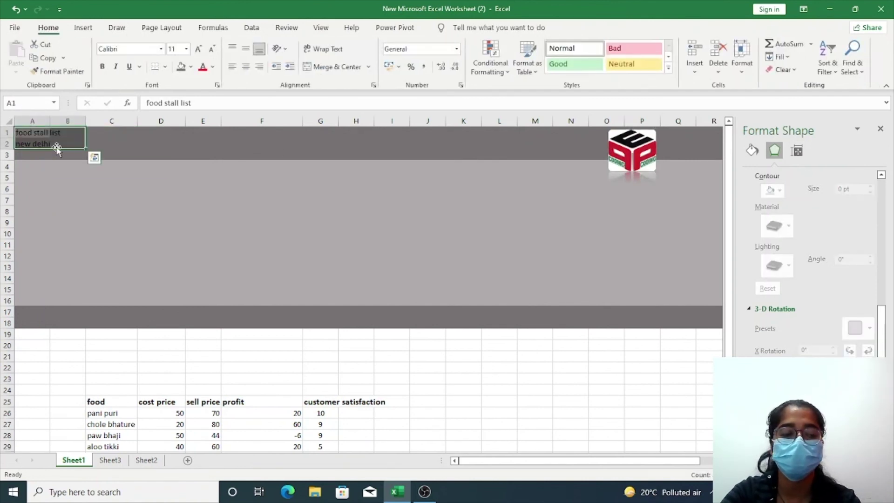
{"action": "left_click", "coordinate": [199, 48]}
{"action": "left_click", "coordinate": [200, 48]}
{"action": "left_click", "coordinate": [199, 48]}
{"action": "left_click", "coordinate": [200, 49]}
{"action": "left_click", "coordinate": [199, 49]}
{"action": "left_click", "coordinate": [199, 48]}
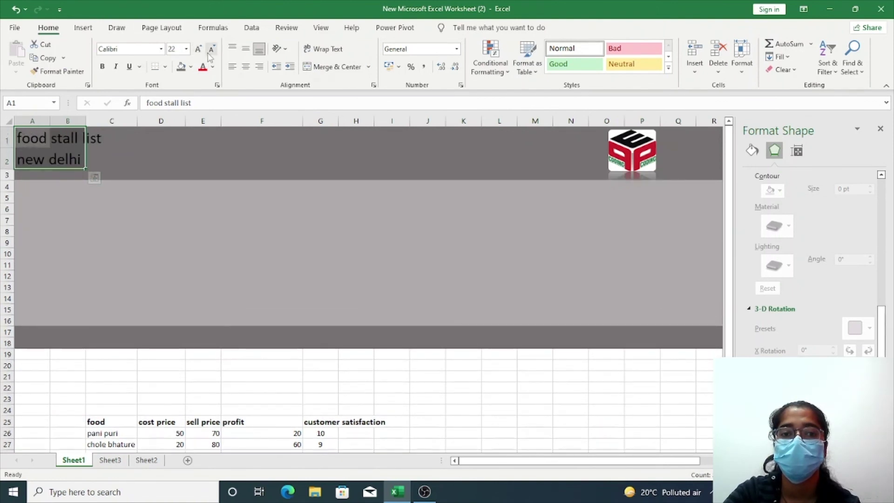
{"action": "left_click", "coordinate": [211, 49]}
{"action": "left_click", "coordinate": [212, 49]}
{"action": "left_click", "coordinate": [231, 200]}
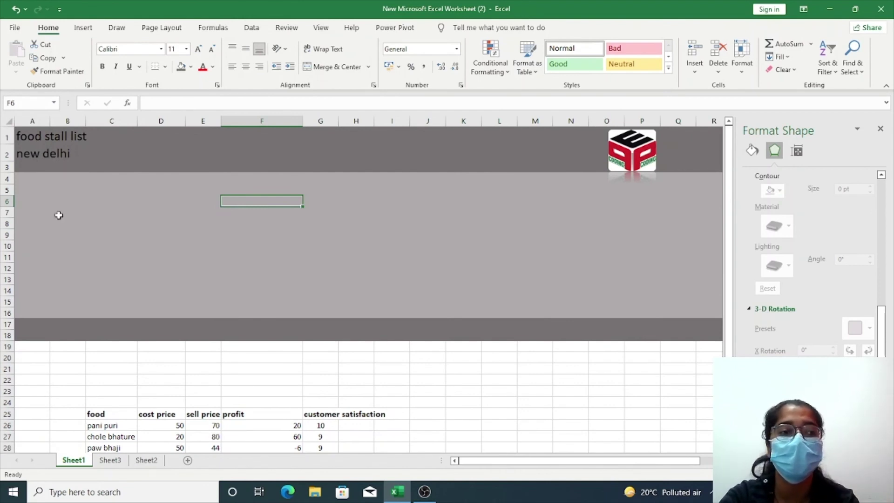
- Draw a text box at the left of the grey dashboard area
{"action": "left_click", "coordinate": [84, 28]}
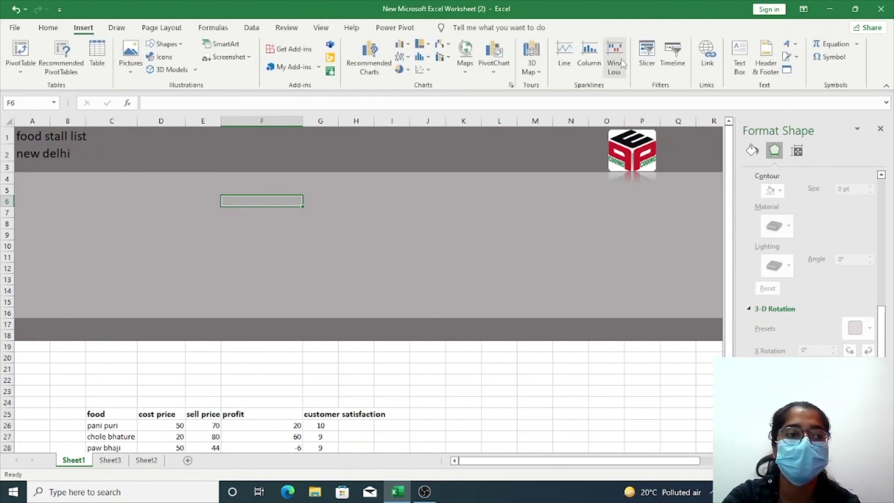
{"action": "left_click", "coordinate": [739, 58]}
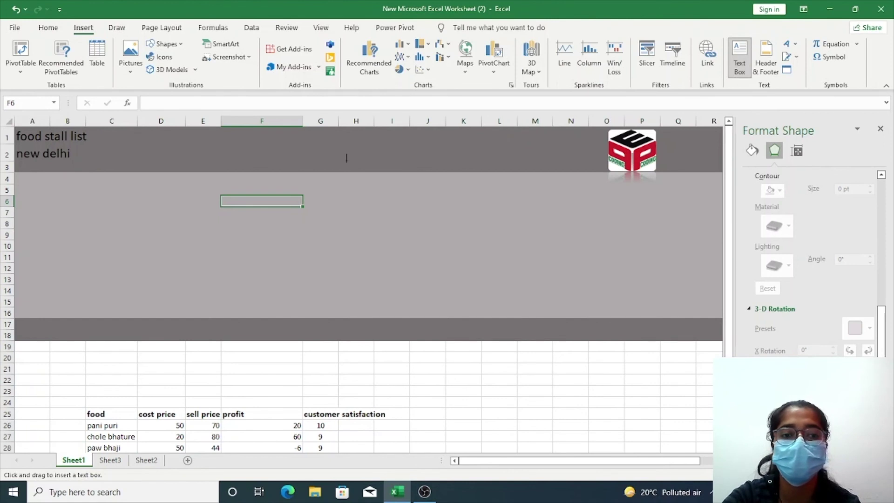
{"action": "left_click_drag", "start_coordinate": [74, 210], "coordinate": [175, 302]}
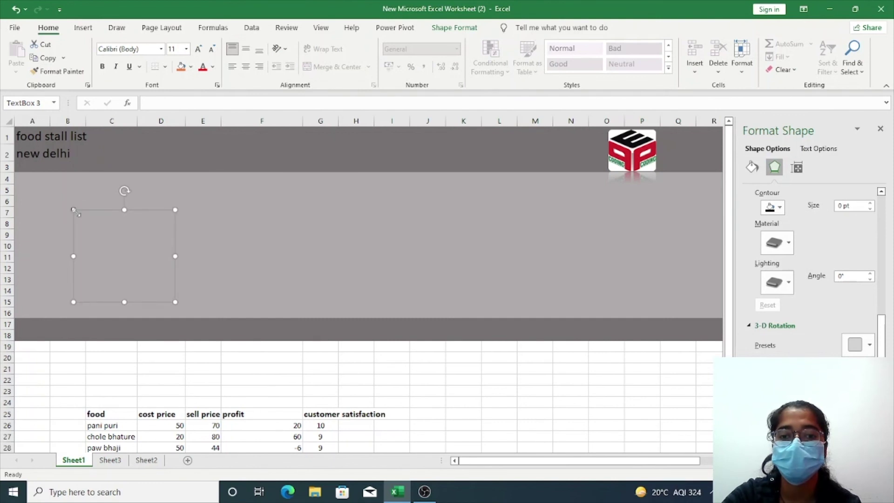
{"action": "left_click_drag", "start_coordinate": [73, 209], "coordinate": [44, 189]}
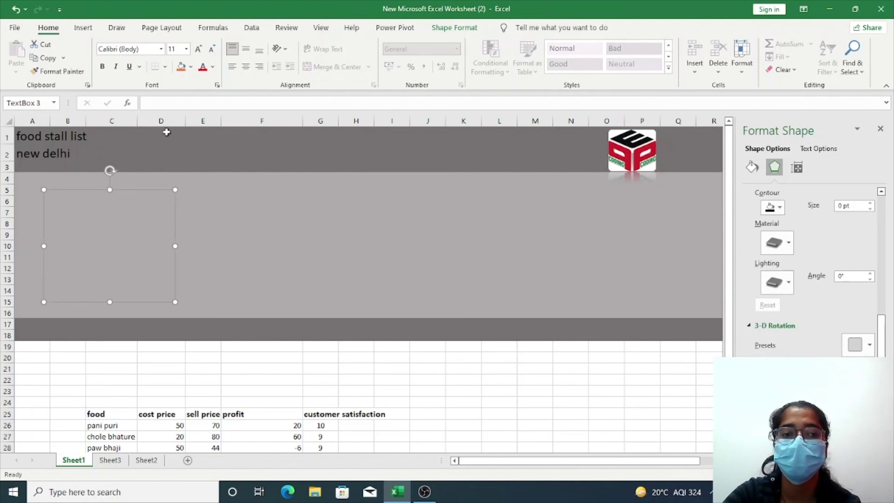
- Give the text box a white fill, no outline and an outer shadow
{"action": "left_click", "coordinate": [451, 29]}
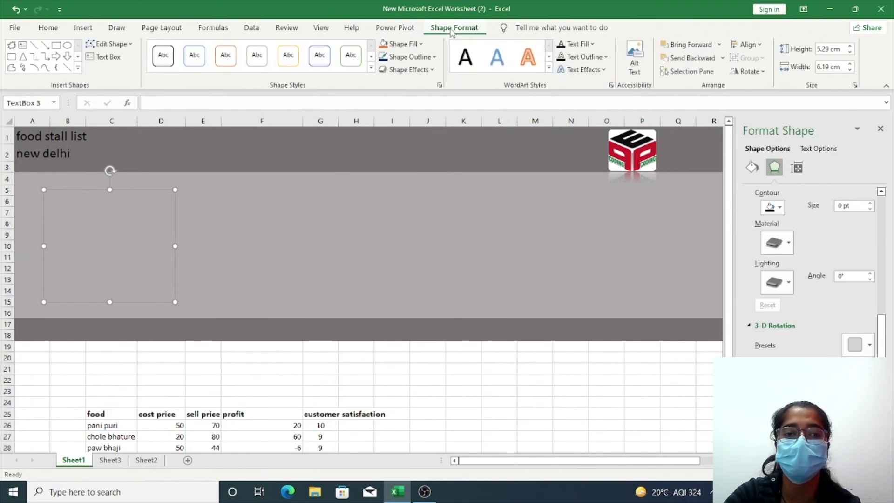
{"action": "left_click", "coordinate": [421, 46]}
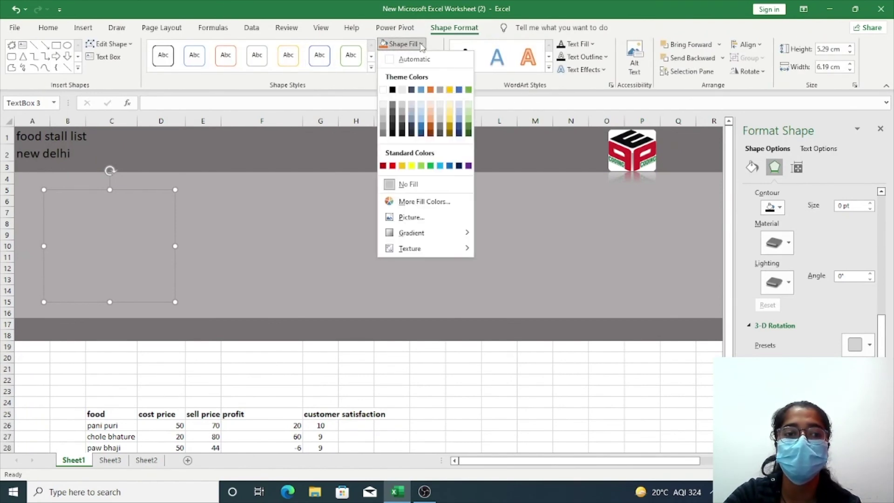
{"action": "key", "text": "Escape"}
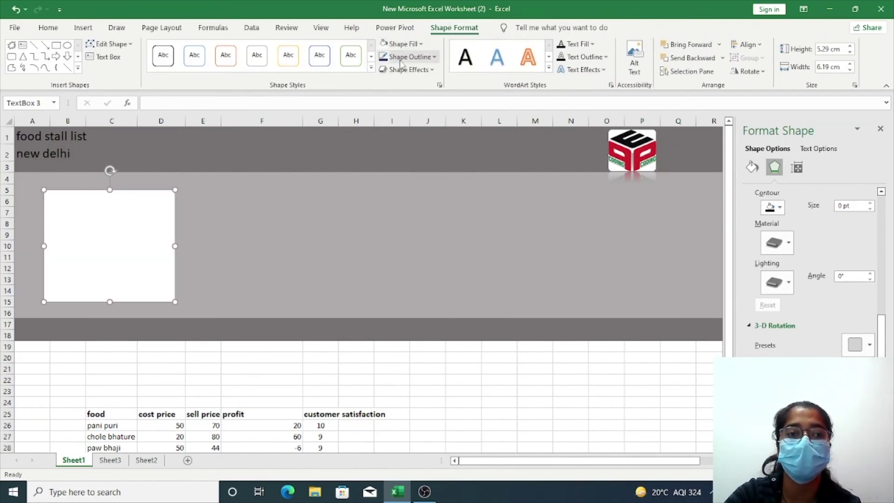
{"action": "left_click", "coordinate": [434, 57]}
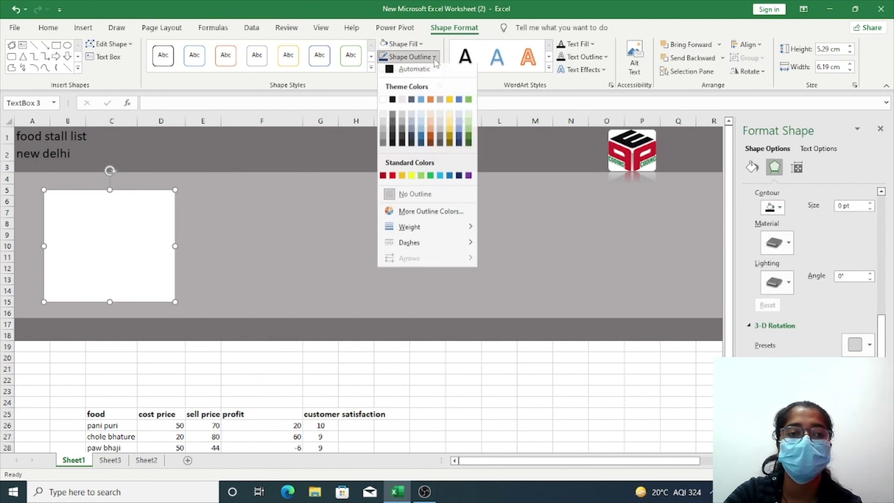
{"action": "left_click", "coordinate": [421, 199]}
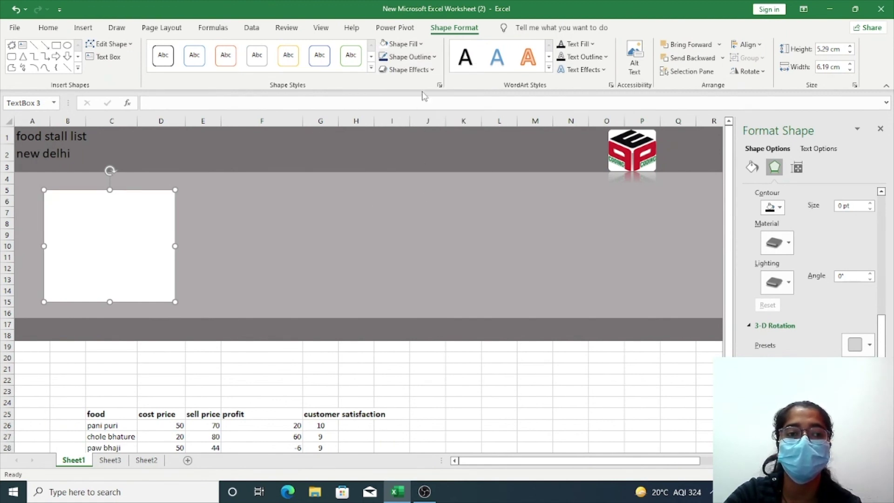
{"action": "left_click", "coordinate": [423, 69]}
{"action": "mouse_move", "coordinate": [419, 120]}
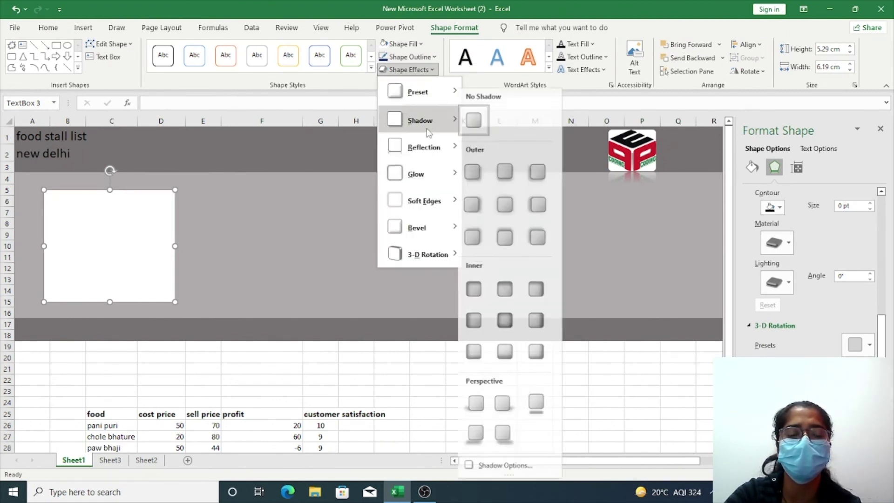
{"action": "left_click", "coordinate": [482, 181]}
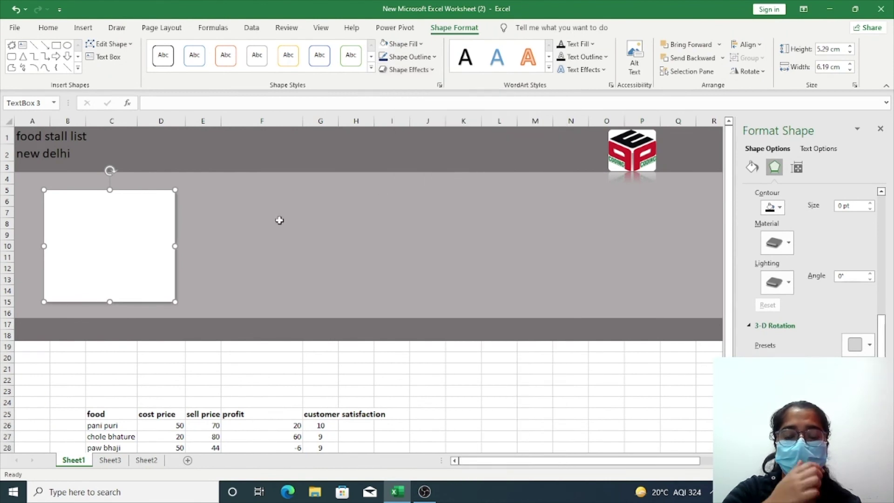
{"action": "left_click", "coordinate": [229, 218]}
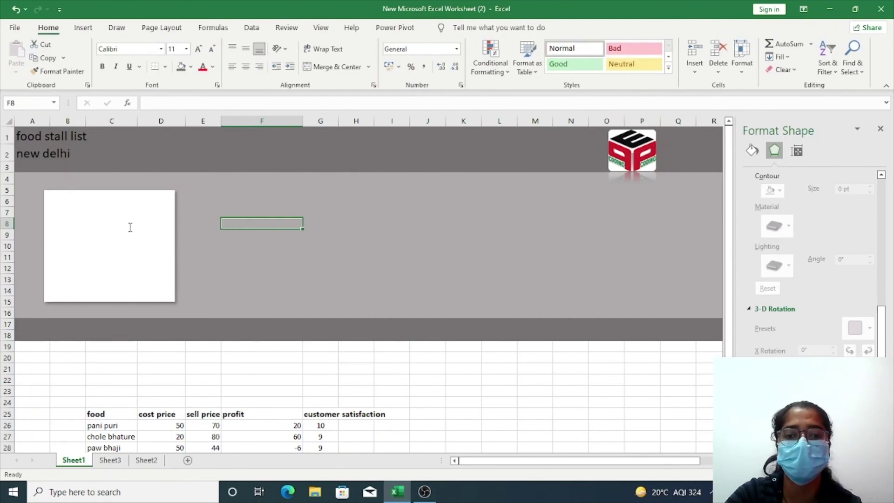
{"action": "left_click", "coordinate": [125, 190]}
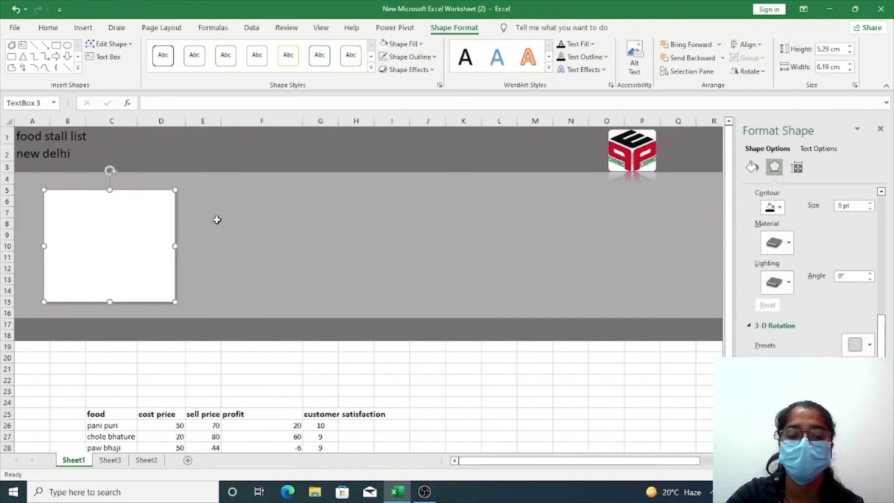
- Duplicate the white card twice with Ctrl+D, placing copies in the middle and right
{"action": "key", "text": "ctrl+d"}
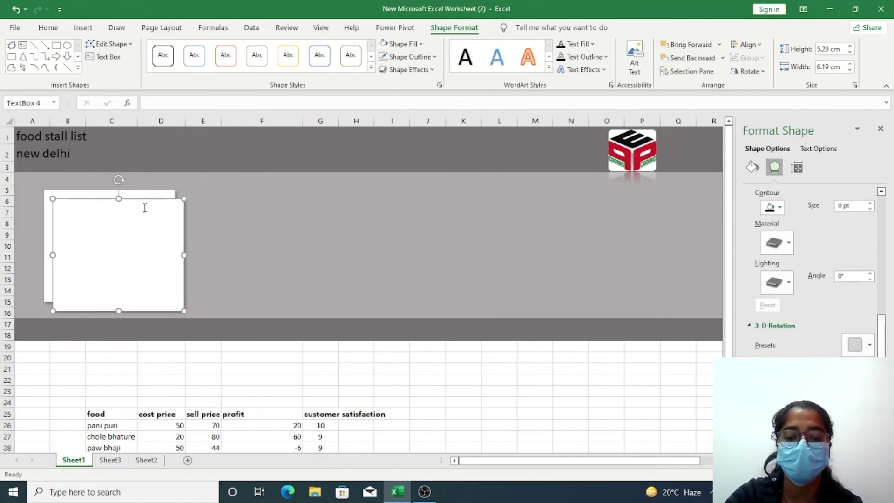
{"action": "key", "text": "ctrl+d"}
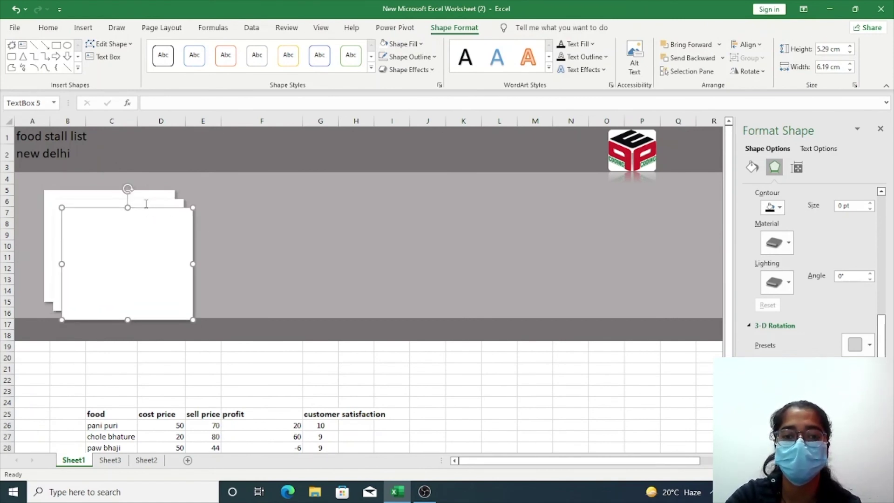
{"action": "left_click_drag", "start_coordinate": [144, 207], "coordinate": [329, 192]}
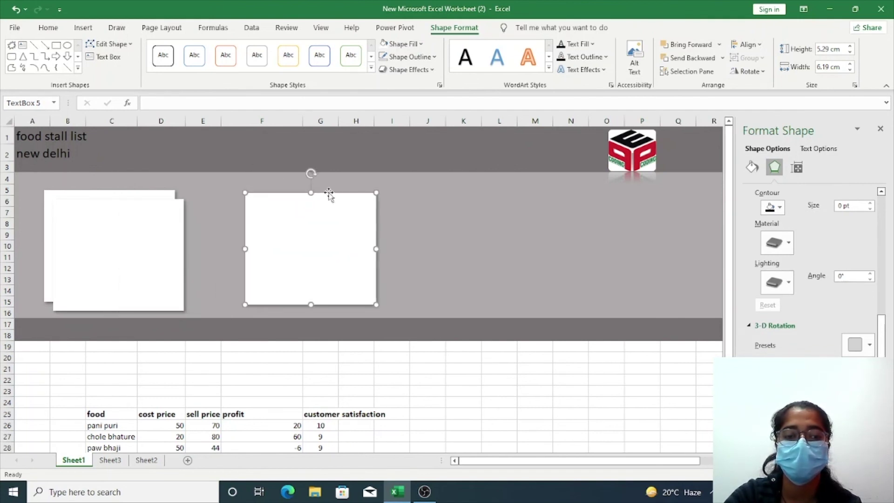
{"action": "left_click", "coordinate": [153, 204]}
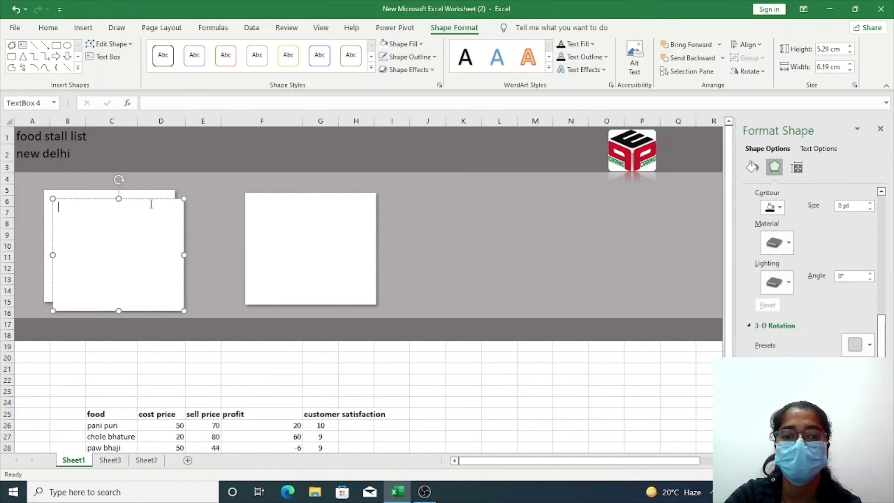
{"action": "left_click_drag", "start_coordinate": [150, 201], "coordinate": [557, 190]}
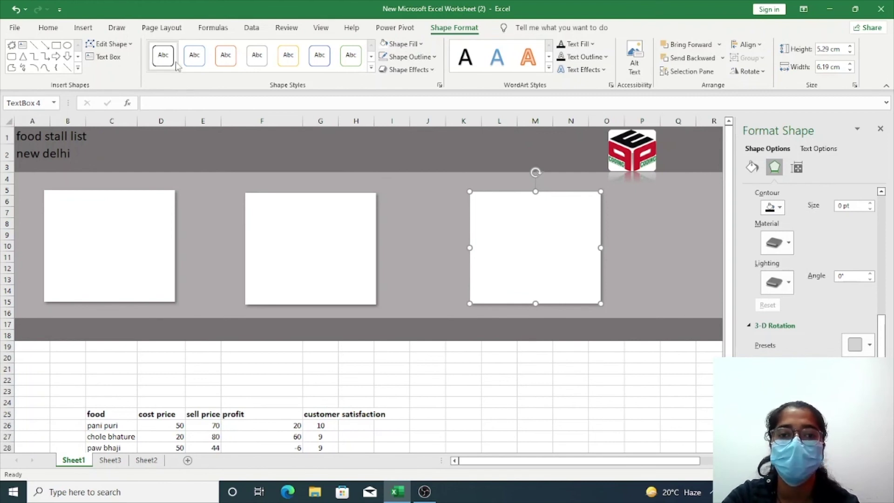
{"action": "left_click", "coordinate": [84, 28]}
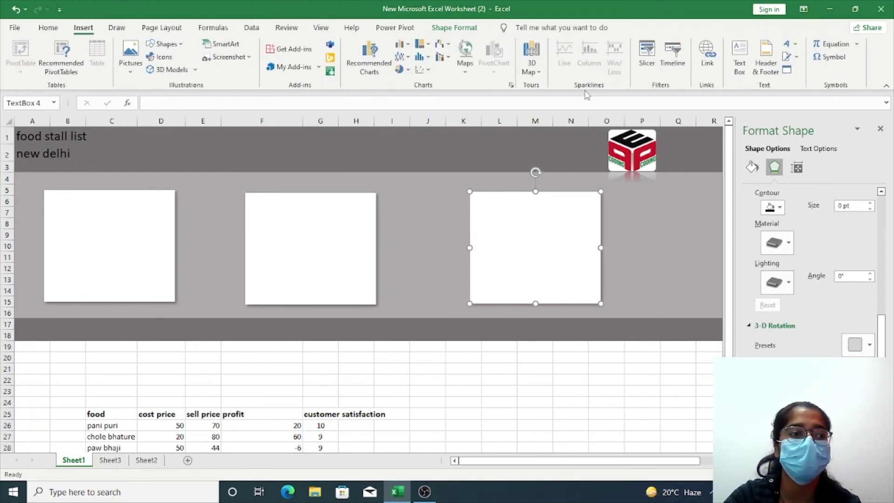
{"action": "left_click", "coordinate": [747, 61]}
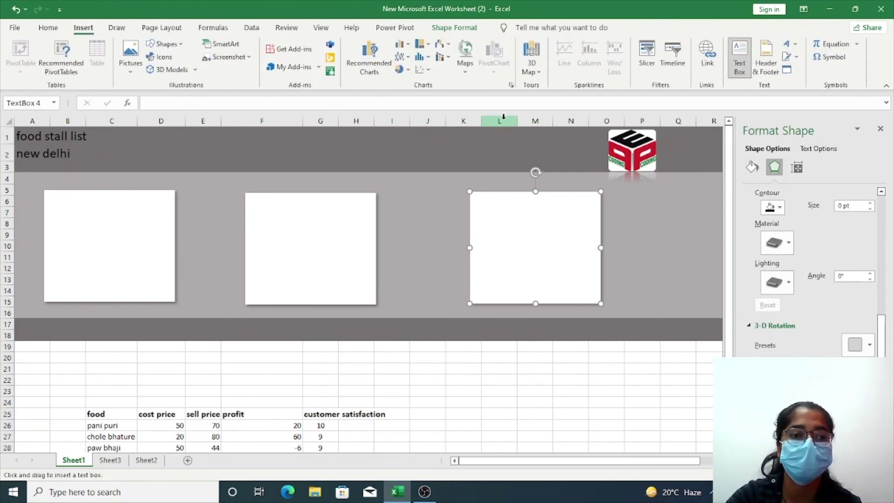
- Draw a small text box and stretch it across the top of the left card
{"action": "left_click", "coordinate": [95, 194]}
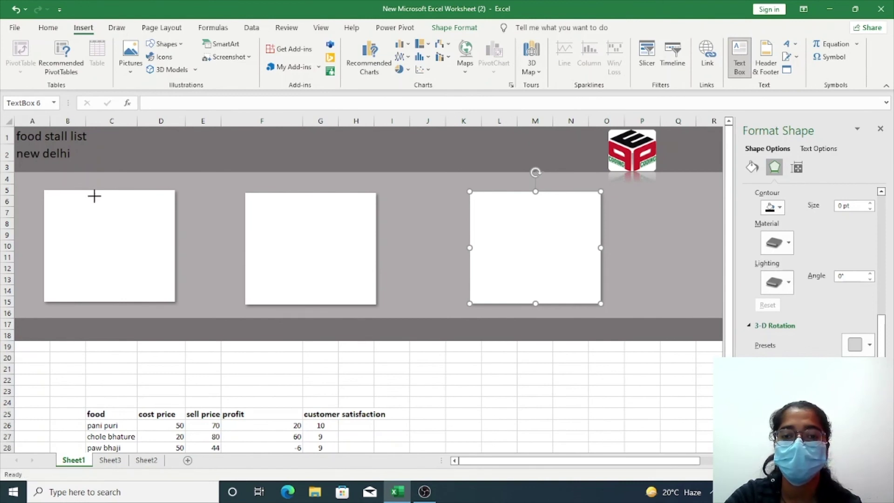
{"action": "left_click_drag", "start_coordinate": [106, 203], "coordinate": [188, 203]}
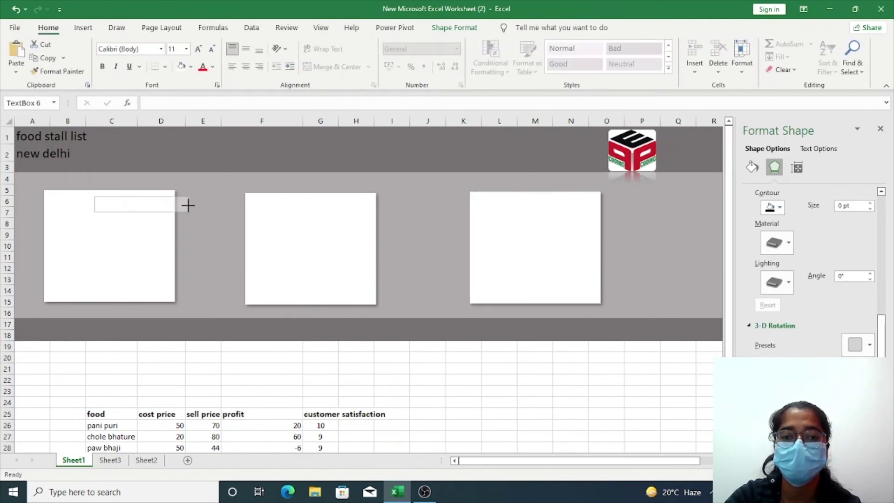
{"action": "left_click_drag", "start_coordinate": [94, 204], "coordinate": [29, 204]}
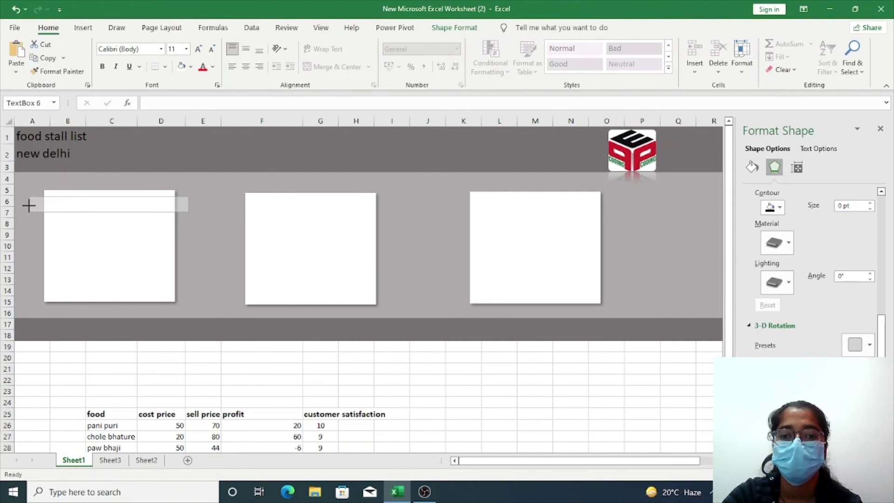
{"action": "left_click", "coordinate": [87, 204]}
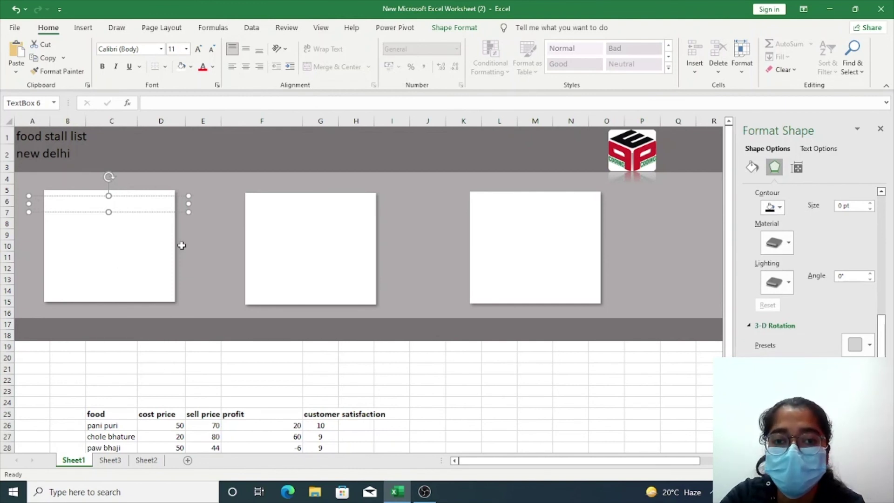
- Link the header text box to cell D25 so it shows cost price
{"action": "left_click", "coordinate": [164, 99]}
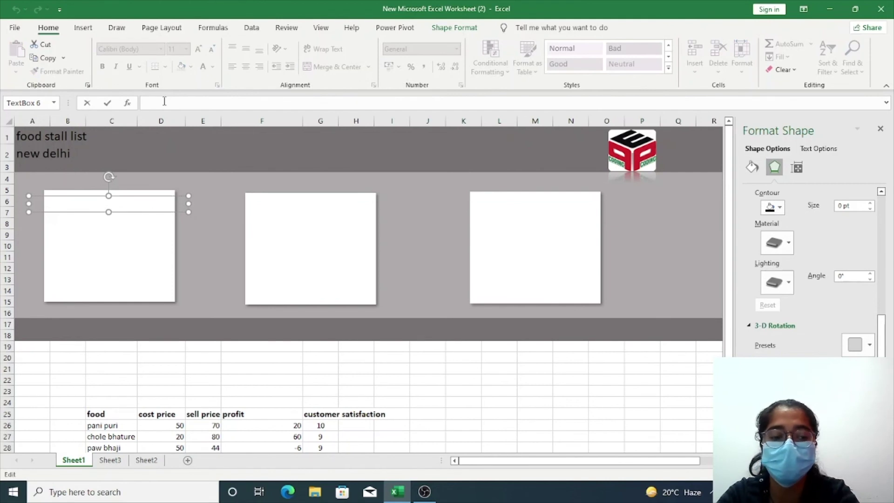
{"action": "type", "text": "="}
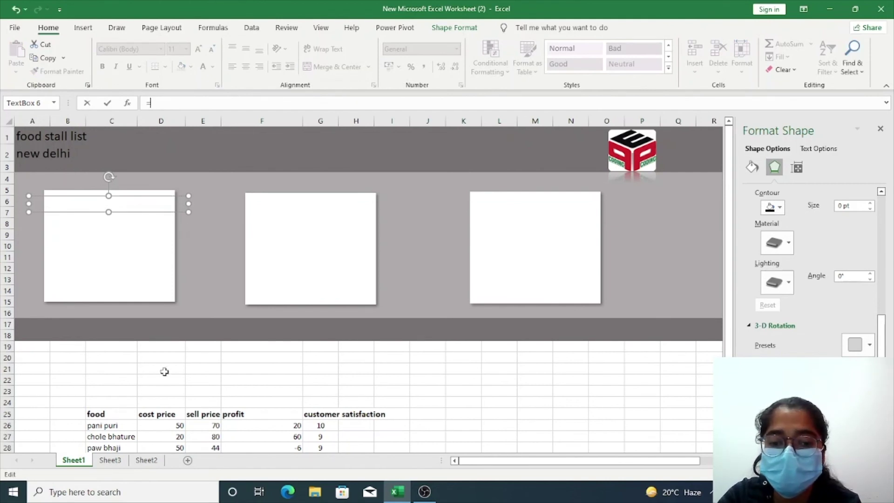
{"action": "left_click", "coordinate": [162, 415]}
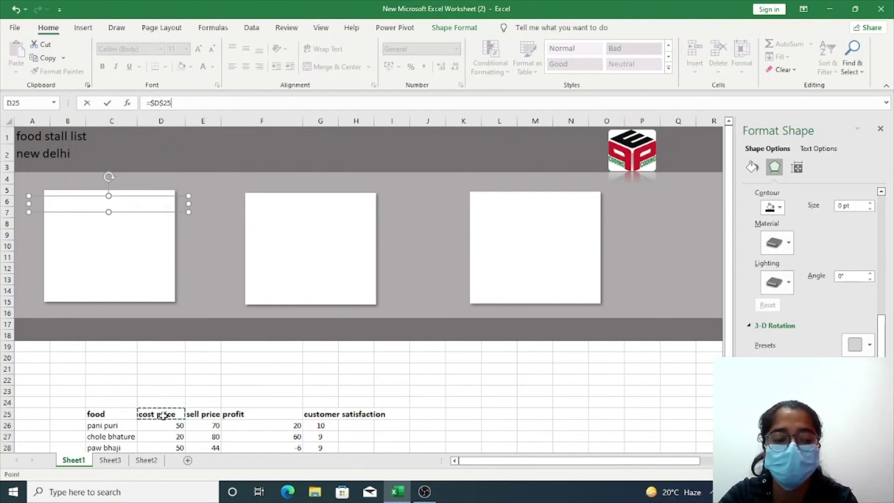
{"action": "key", "text": "Return"}
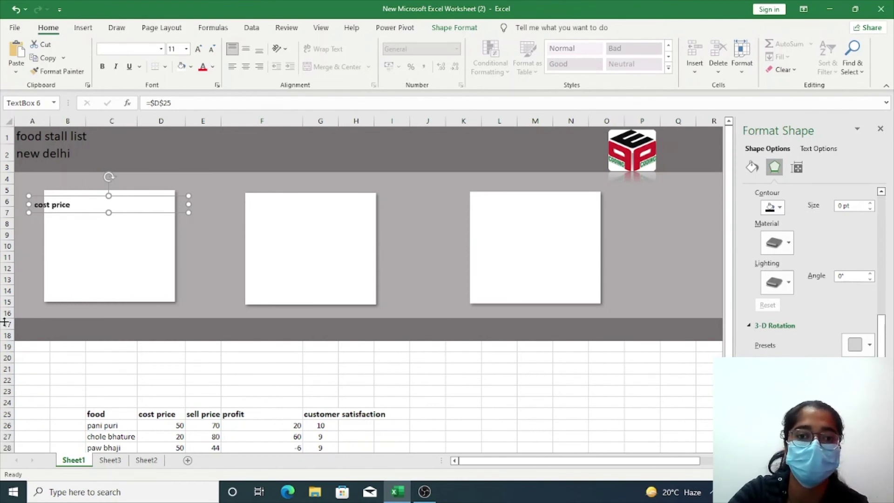
- Fill the header box with a light blue
{"action": "left_click", "coordinate": [448, 29]}
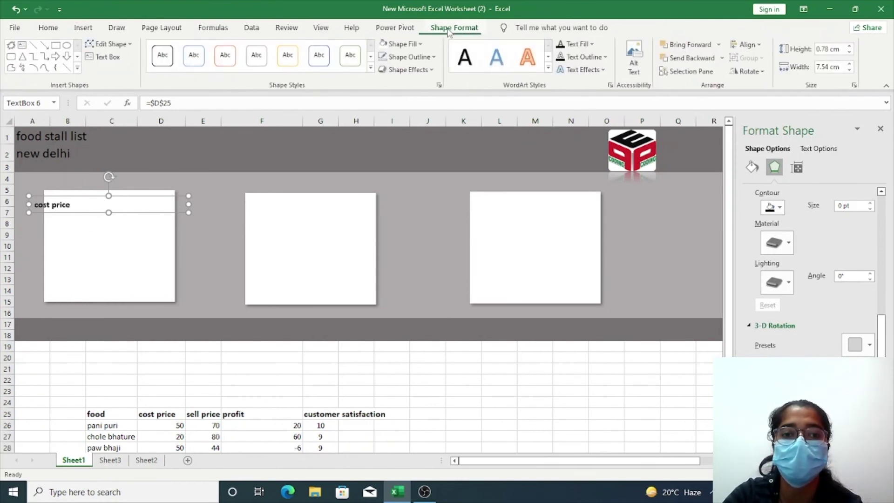
{"action": "left_click", "coordinate": [419, 44]}
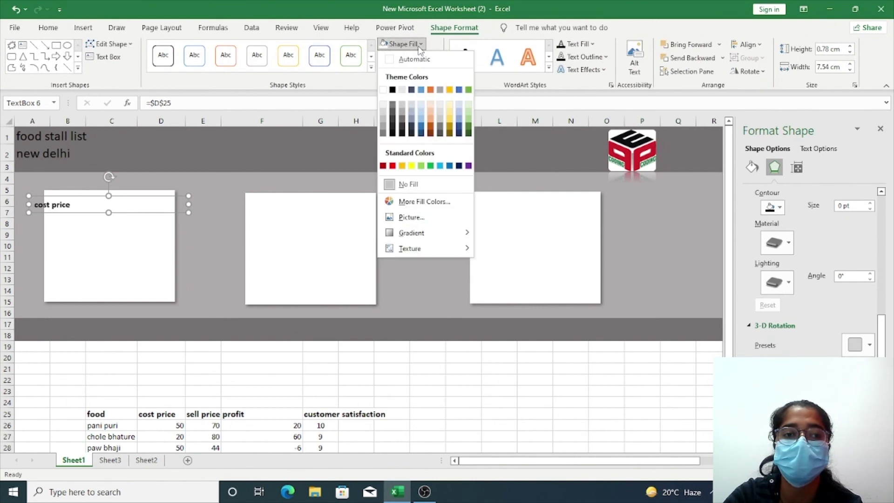
{"action": "left_click", "coordinate": [421, 115]}
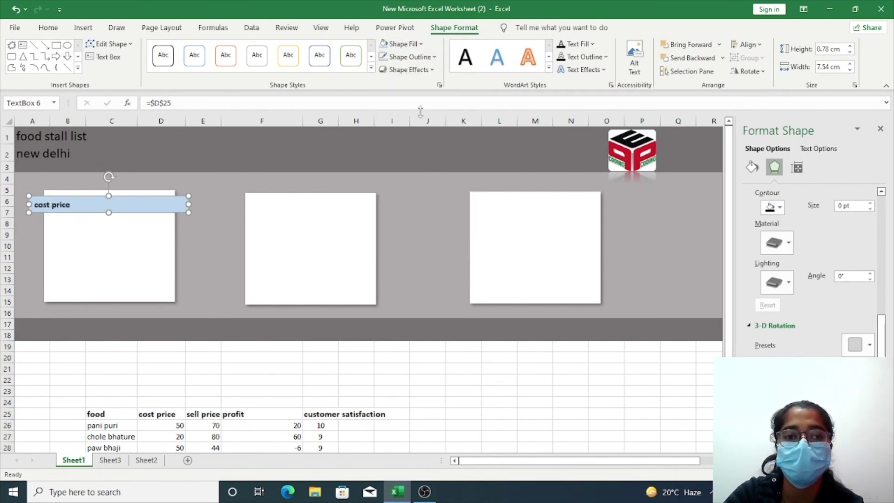
{"action": "left_click", "coordinate": [421, 46]}
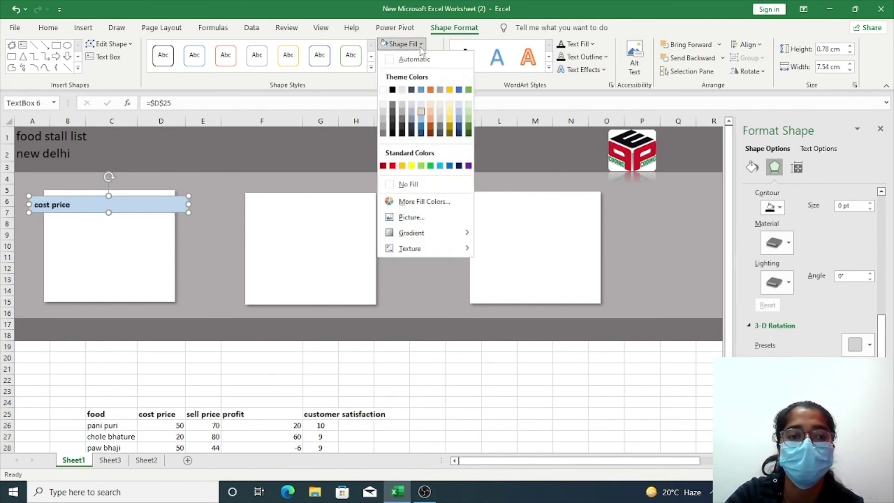
{"action": "left_click", "coordinate": [422, 116]}
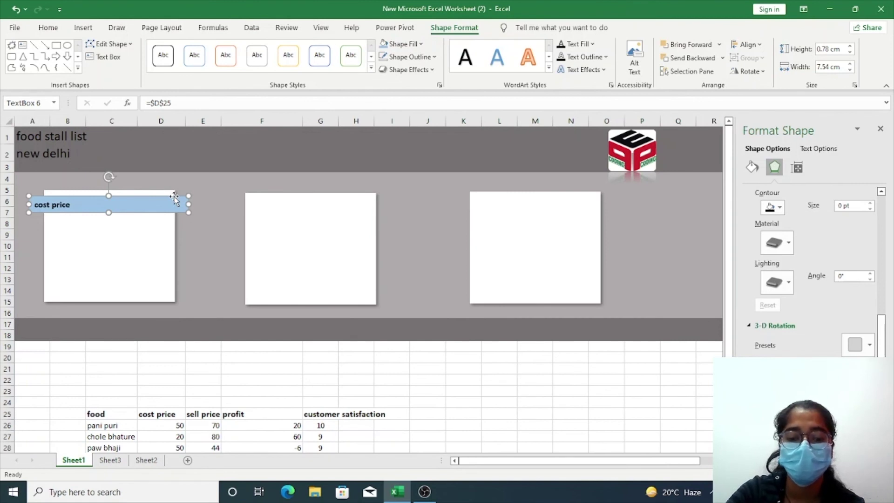
- Copy the blue header box onto the middle and right cards
{"action": "key", "text": "ctrl+d"}
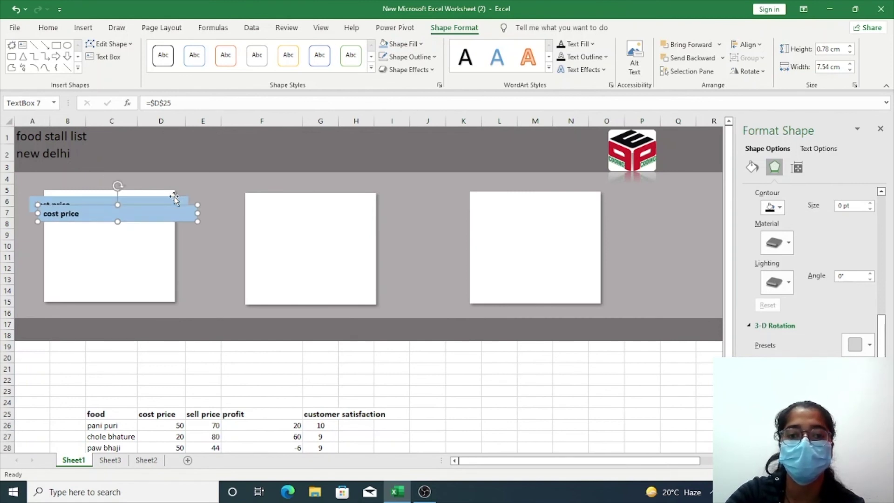
{"action": "key", "text": "ctrl+d"}
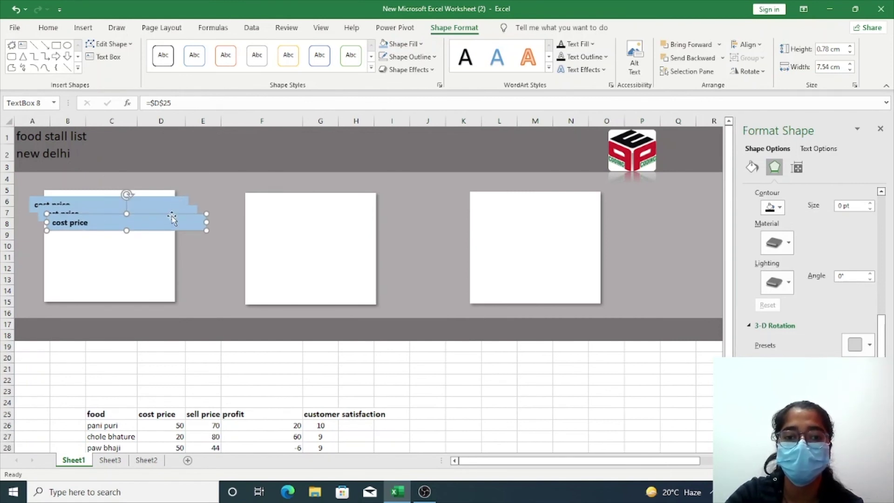
{"action": "left_click_drag", "start_coordinate": [172, 215], "coordinate": [359, 197]}
{"action": "left_click", "coordinate": [147, 213]}
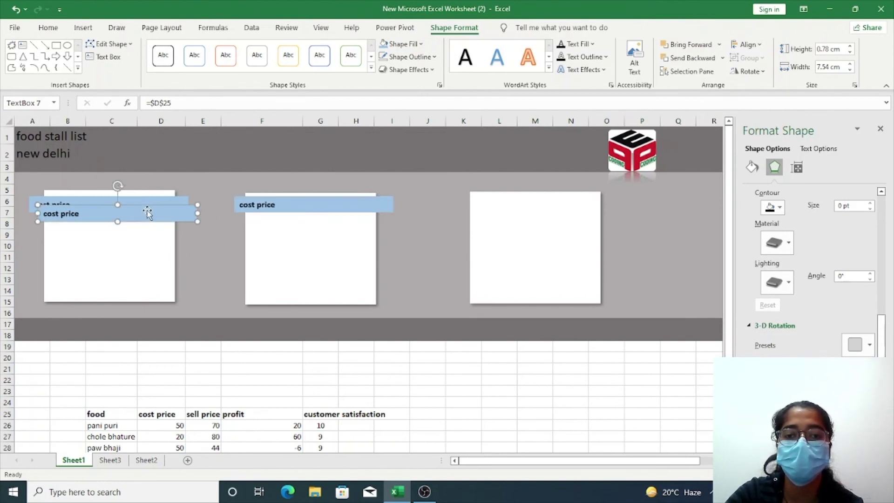
{"action": "left_click_drag", "start_coordinate": [149, 207], "coordinate": [573, 196]}
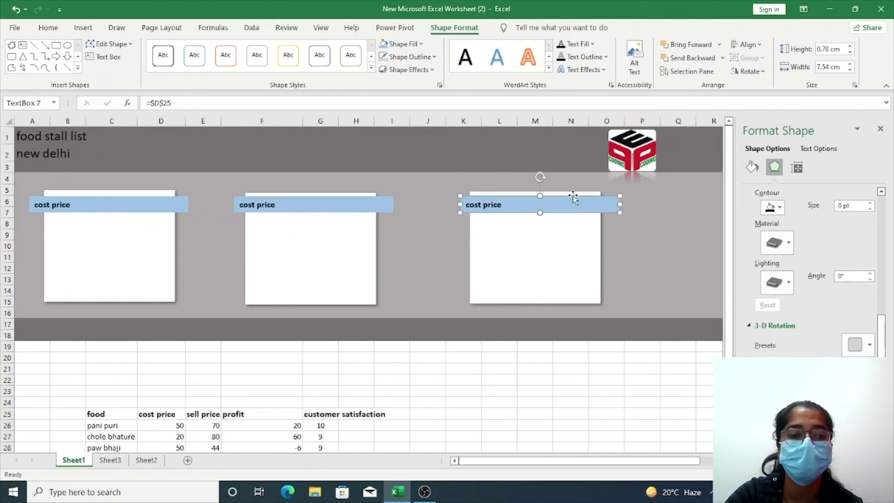
- Relink the middle card's header to E25 so it reads sell price
{"action": "left_click", "coordinate": [279, 203]}
{"action": "key", "text": "ctrl+a"}
{"action": "key", "text": "BackSpace"}
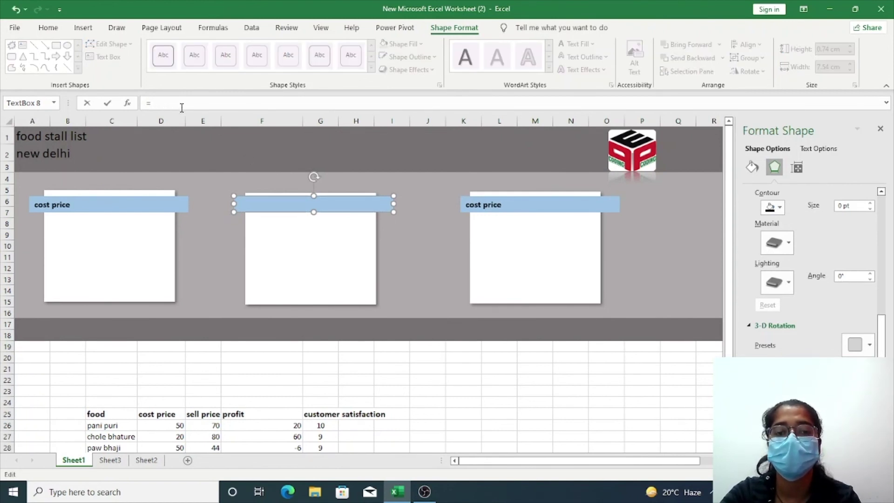
{"action": "left_click", "coordinate": [210, 413]}
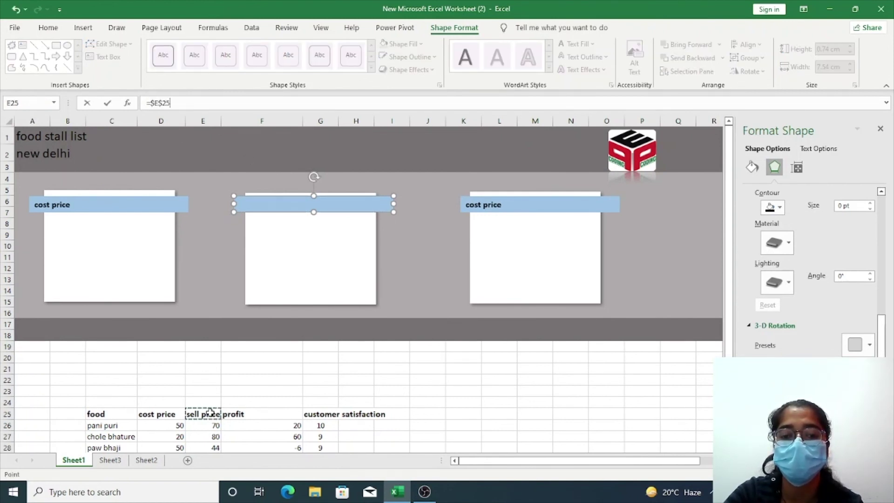
{"action": "key", "text": "Return"}
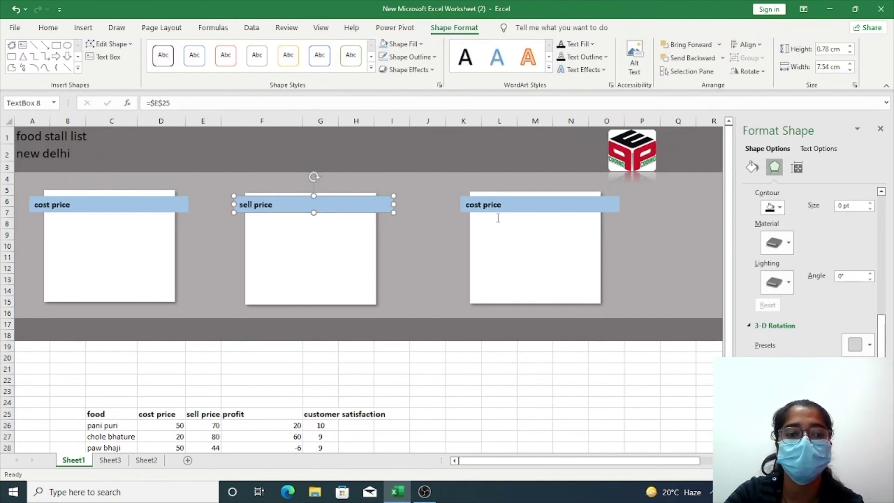
- Relink the right card's header to =$F$25 so it reads profit
{"action": "left_click", "coordinate": [505, 206]}
{"action": "key", "text": "ctrl+a"}
{"action": "key", "text": "Delete"}
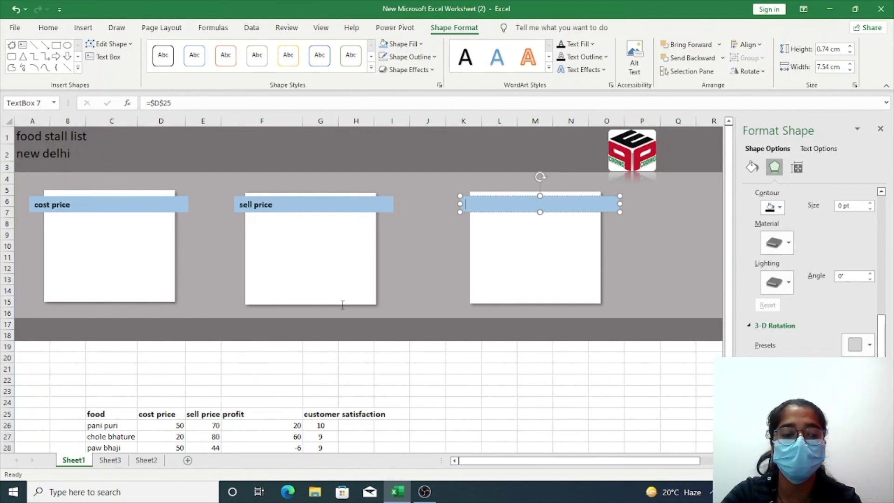
{"action": "left_click", "coordinate": [245, 414]}
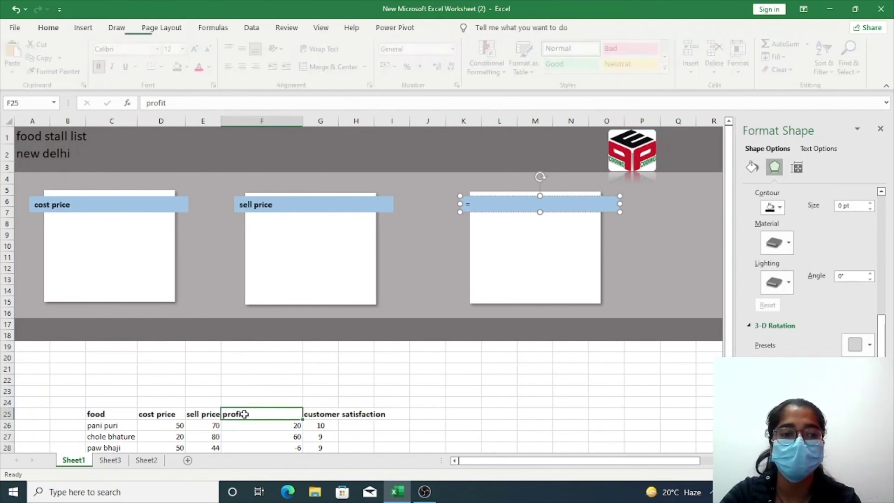
{"action": "left_click", "coordinate": [494, 205]}
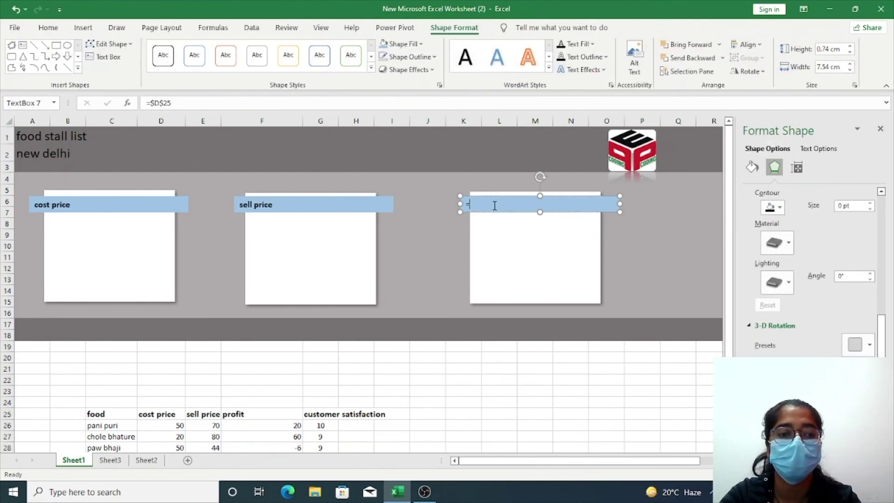
{"action": "left_click", "coordinate": [213, 105]}
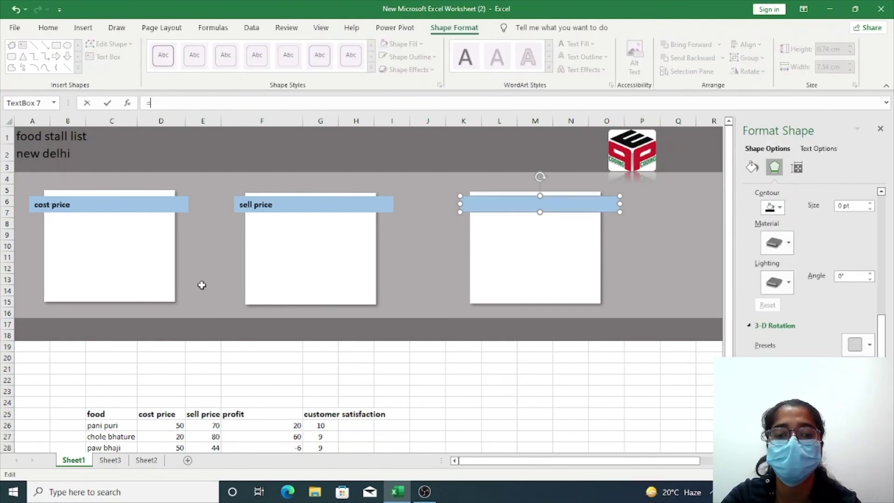
{"action": "left_click", "coordinate": [247, 417]}
{"action": "key", "text": "Return"}
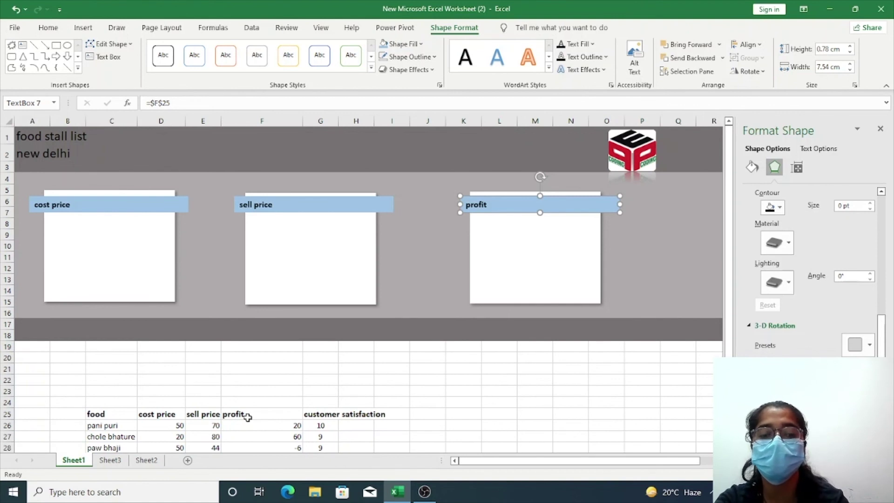
{"action": "left_click", "coordinate": [251, 414]}
{"action": "scroll", "coordinate": [252, 414], "scroll_direction": "down", "scroll_amount": 2}
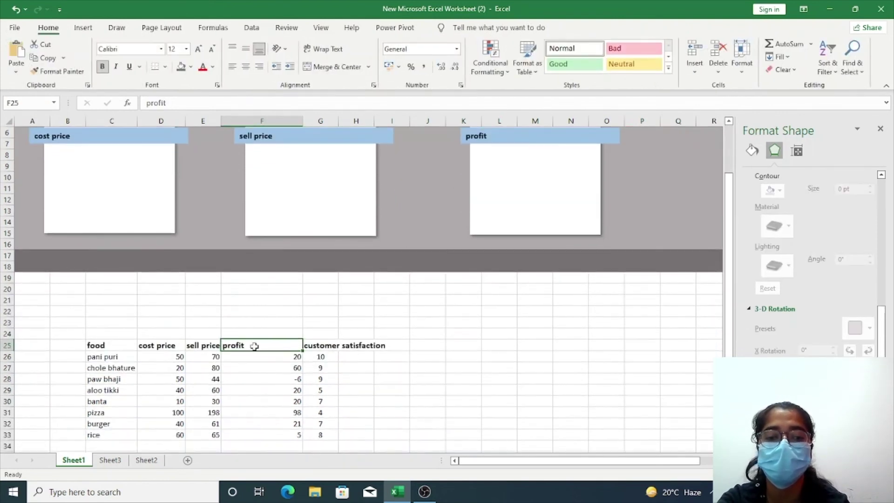
- Rename the F25 heading from profit to profits
{"action": "key", "text": "ctrl+Down"}
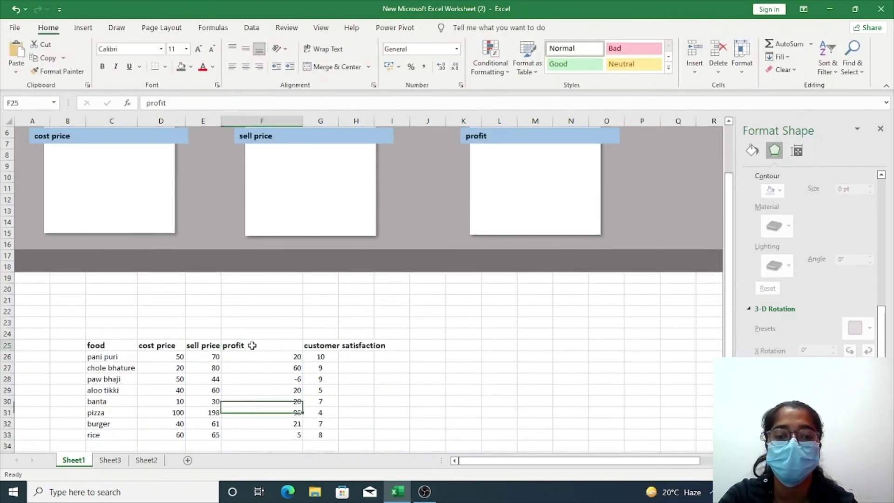
{"action": "double_click", "coordinate": [253, 346]}
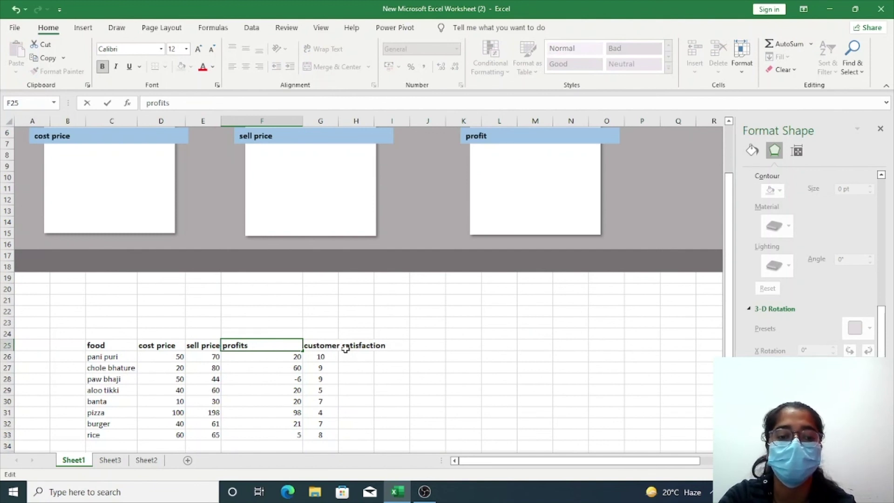
{"action": "key", "text": "Return"}
{"action": "scroll", "coordinate": [498, 339], "scroll_direction": "up", "scroll_amount": 1}
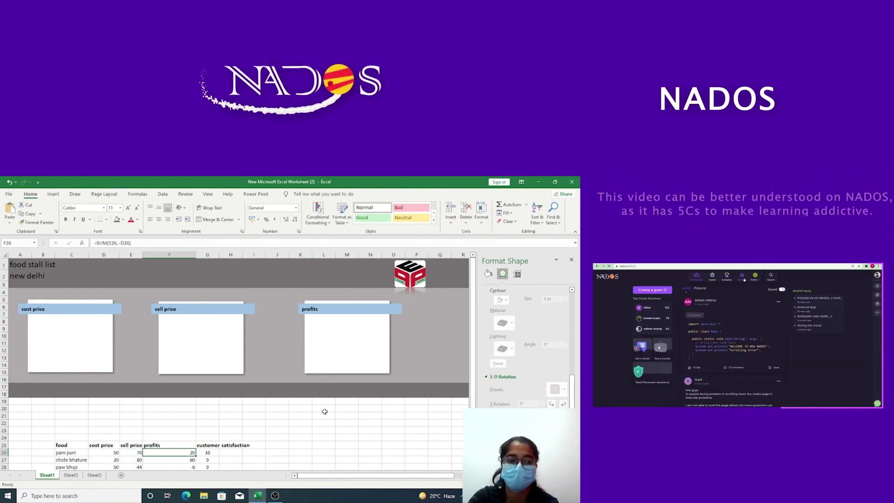
- Select the food table C25:G33
{"action": "scroll", "coordinate": [326, 419], "scroll_direction": "down", "scroll_amount": 2}
{"action": "scroll", "coordinate": [328, 429], "scroll_direction": "down", "scroll_amount": 1}
{"action": "scroll", "coordinate": [328, 430], "scroll_direction": "down", "scroll_amount": 1}
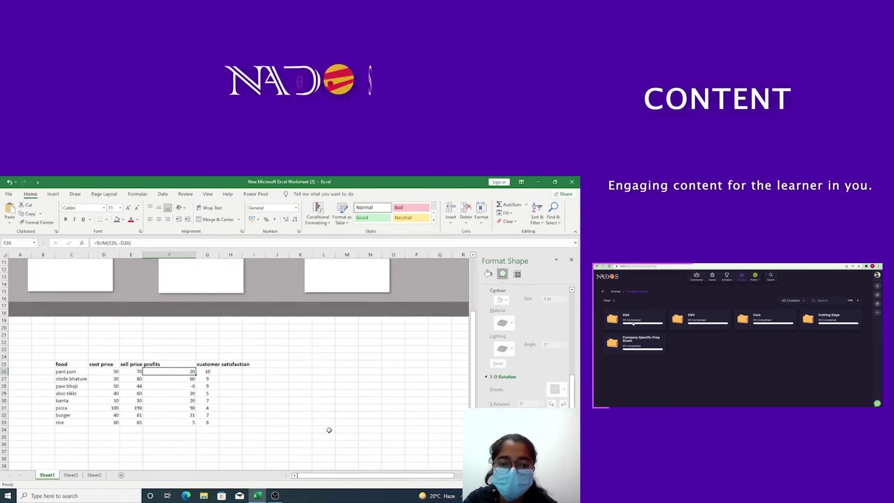
{"action": "left_click_drag", "start_coordinate": [69, 364], "coordinate": [216, 424]}
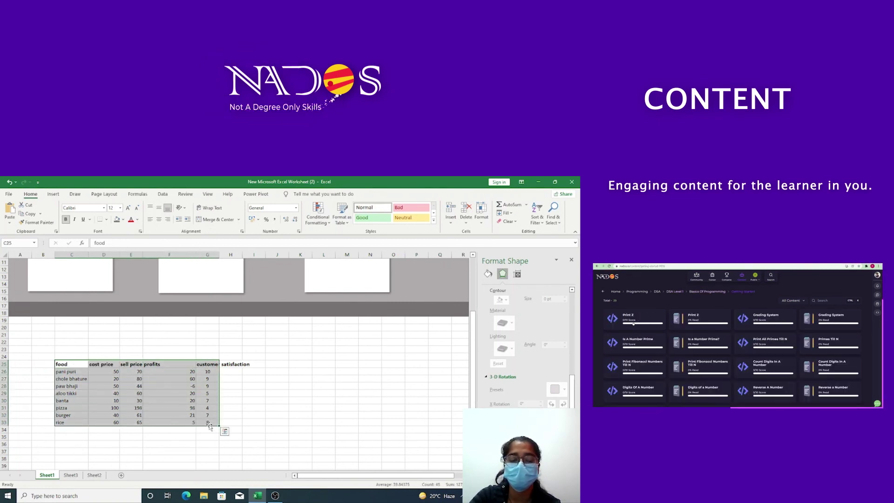
- Create a PivotTable from the food table on a new worksheet
{"action": "left_click", "coordinate": [53, 193]}
{"action": "left_click", "coordinate": [12, 209]}
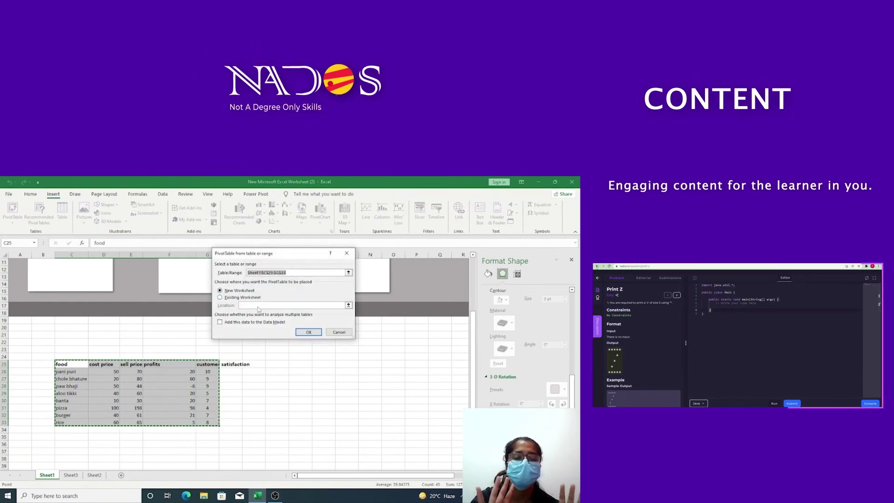
{"action": "left_click", "coordinate": [305, 333]}
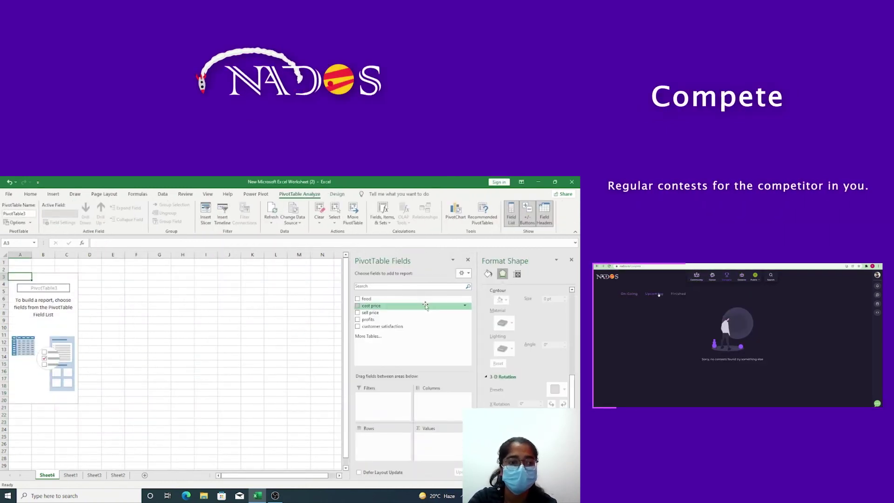
{"action": "left_click", "coordinate": [571, 260]}
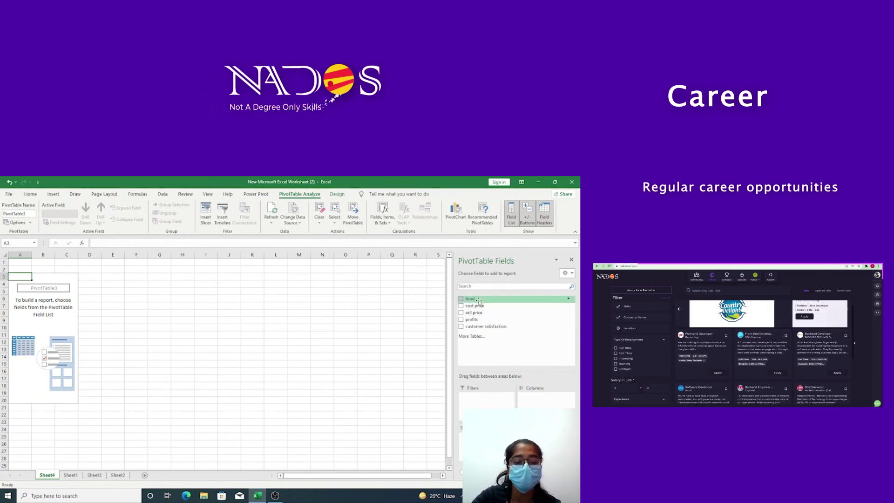
- Put food in Rows and sum of cost price in Values, totalling 370
{"action": "mouse_move", "coordinate": [478, 301]}
{"action": "left_mouse_down"}
{"action": "mouse_move", "coordinate": [473, 406]}
{"action": "mouse_move", "coordinate": [534, 405]}
{"action": "left_mouse_up"}
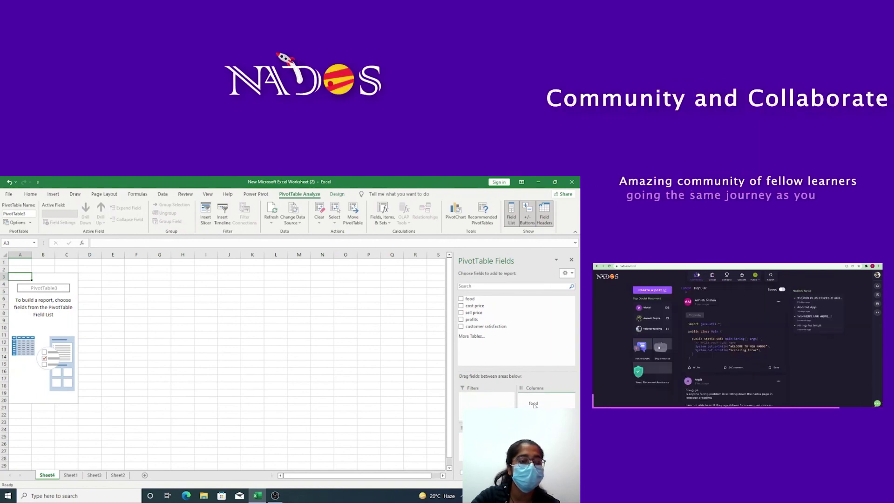
{"action": "left_click_drag", "start_coordinate": [534, 405], "coordinate": [482, 442]}
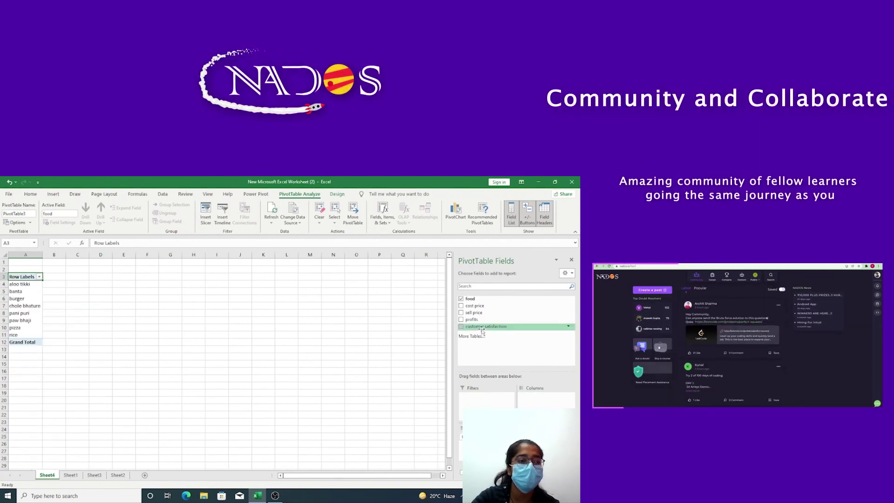
{"action": "left_click_drag", "start_coordinate": [474, 309], "coordinate": [535, 398]}
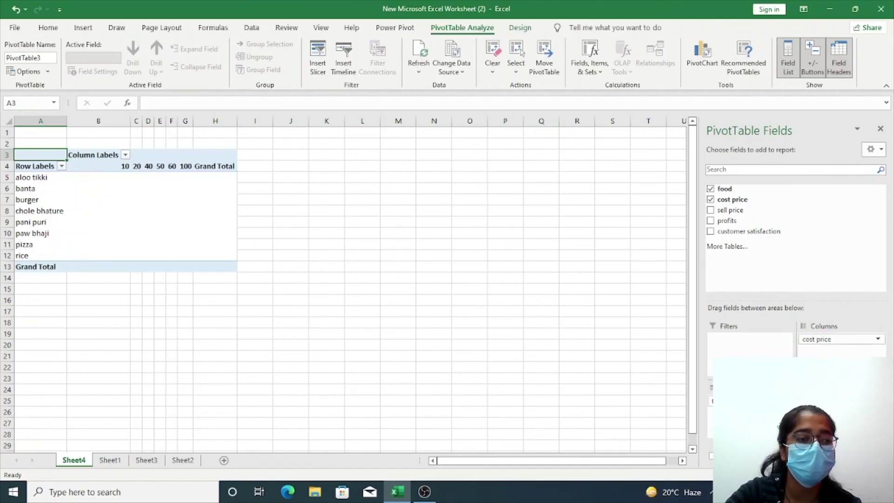
{"action": "left_click_drag", "start_coordinate": [816, 338], "coordinate": [838, 409]}
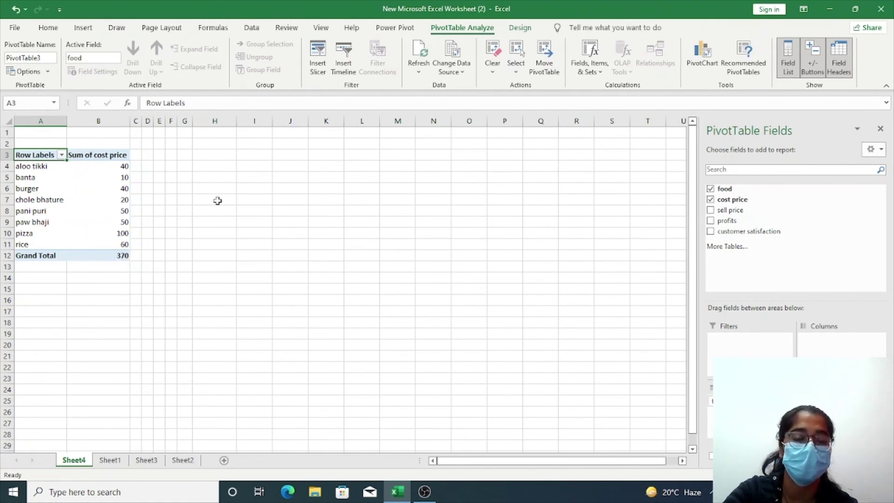
- Insert a plain pie PivotChart of sum of cost price by food
{"action": "left_click", "coordinate": [702, 55]}
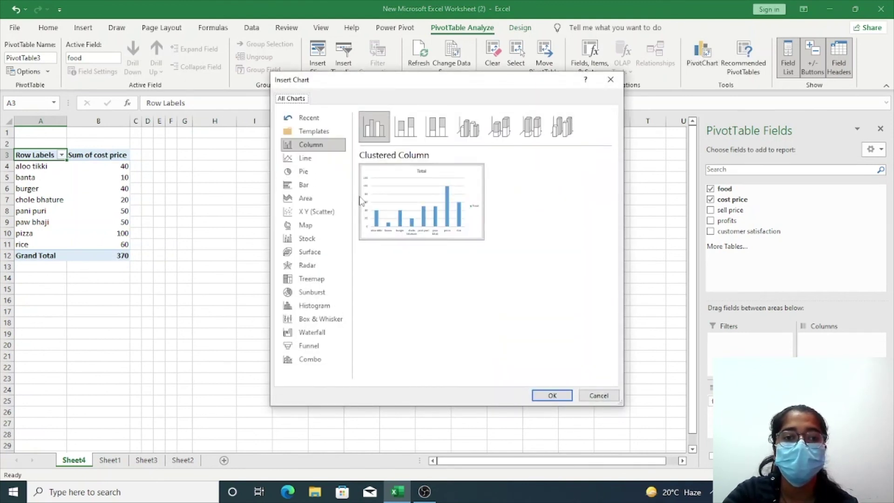
{"action": "left_click", "coordinate": [313, 171]}
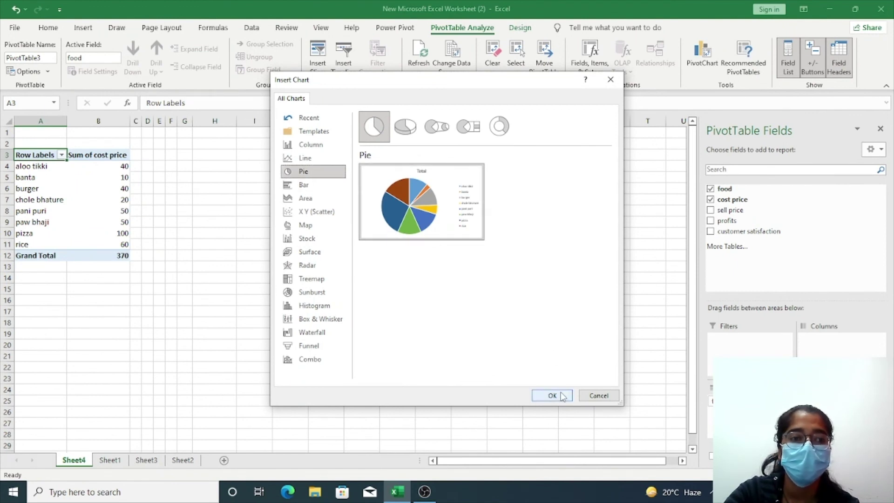
{"action": "left_click", "coordinate": [499, 130]}
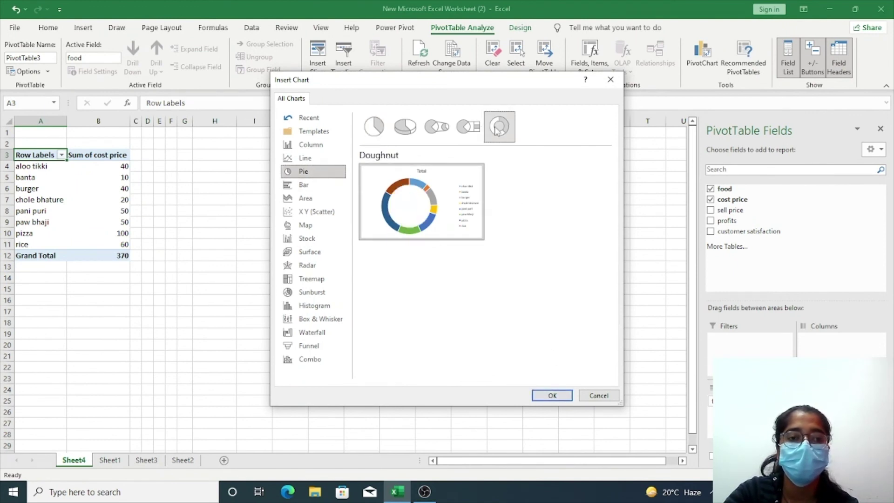
{"action": "left_click", "coordinate": [373, 127]}
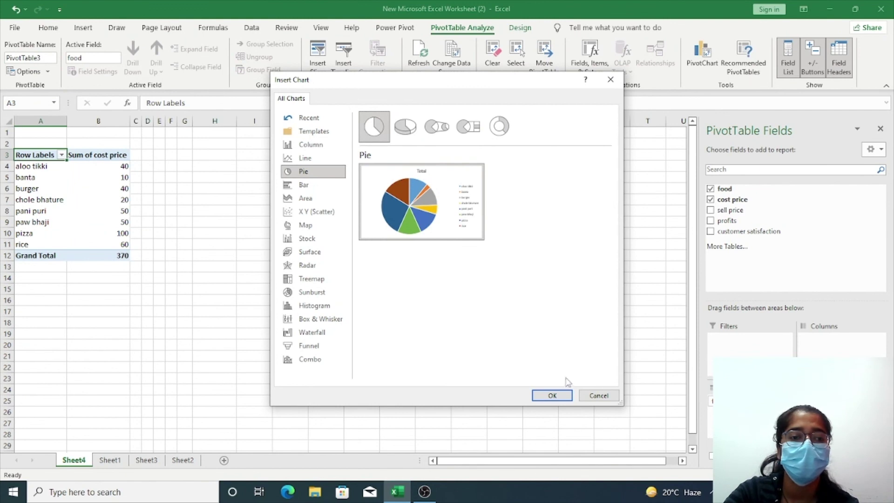
{"action": "left_click", "coordinate": [552, 395]}
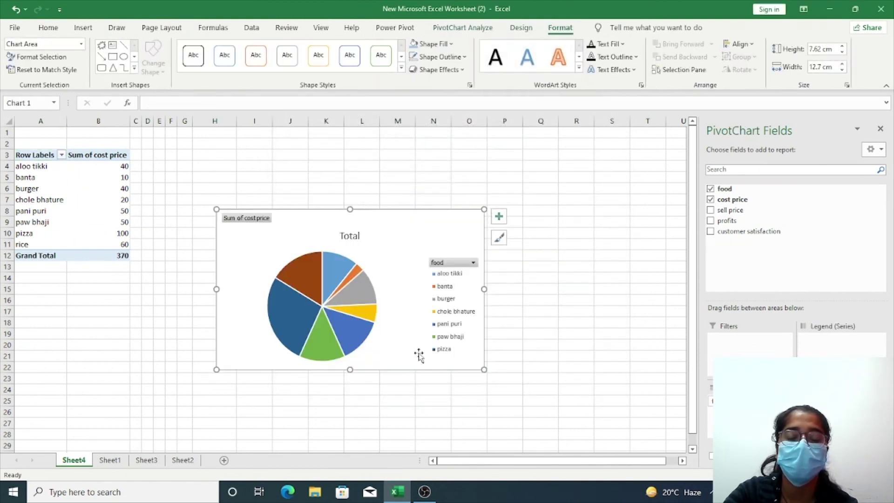
- Enlarge the pie chart slightly and start replacing its 'Total' title with 'Cst price'
{"action": "mouse_move", "coordinate": [484, 210]}
{"action": "left_mouse_down"}
{"action": "mouse_move", "coordinate": [452, 223]}
{"action": "mouse_move", "coordinate": [503, 203]}
{"action": "left_mouse_up"}
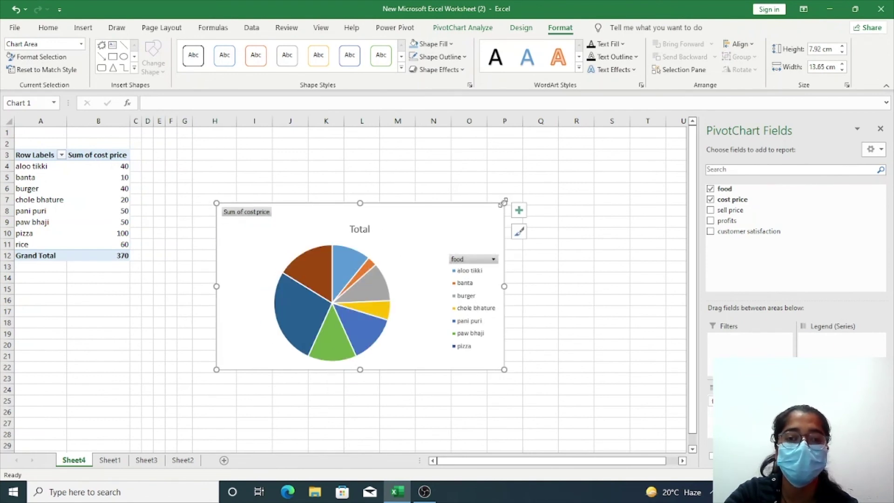
{"action": "left_click", "coordinate": [363, 228]}
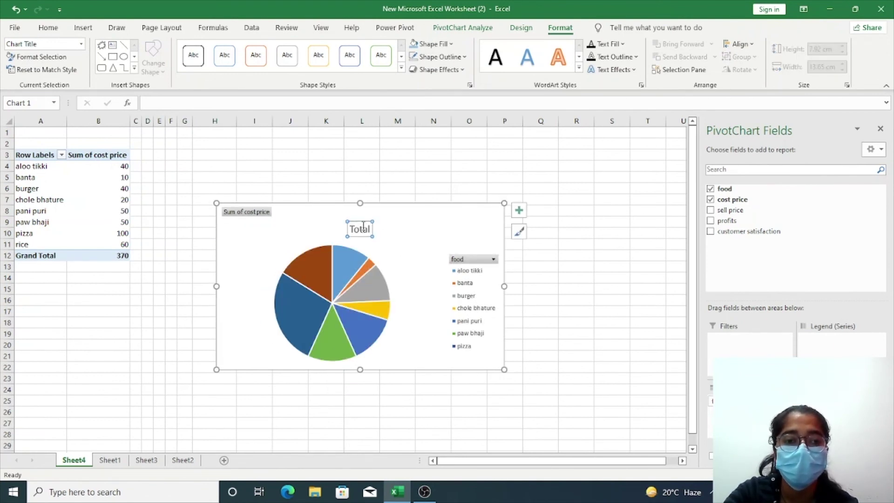
{"action": "double_click", "coordinate": [369, 229]}
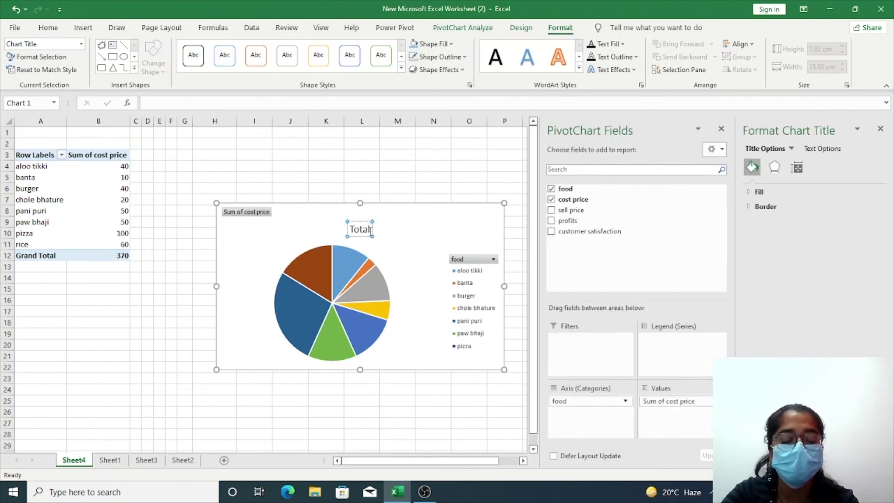
{"action": "key", "text": "BackSpace"}
{"action": "key", "text": "BackSpace"}
{"action": "key", "text": "BackSpace"}
{"action": "type", "text": "C"}
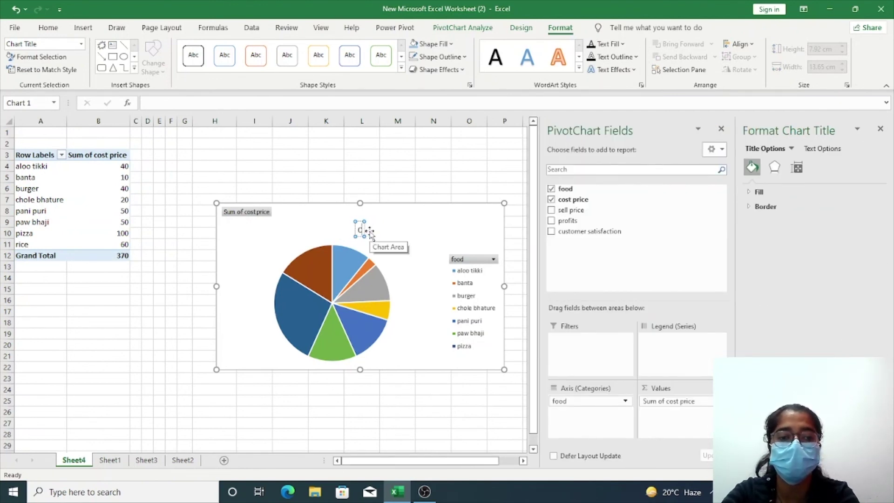
{"action": "type", "text": "st p"}
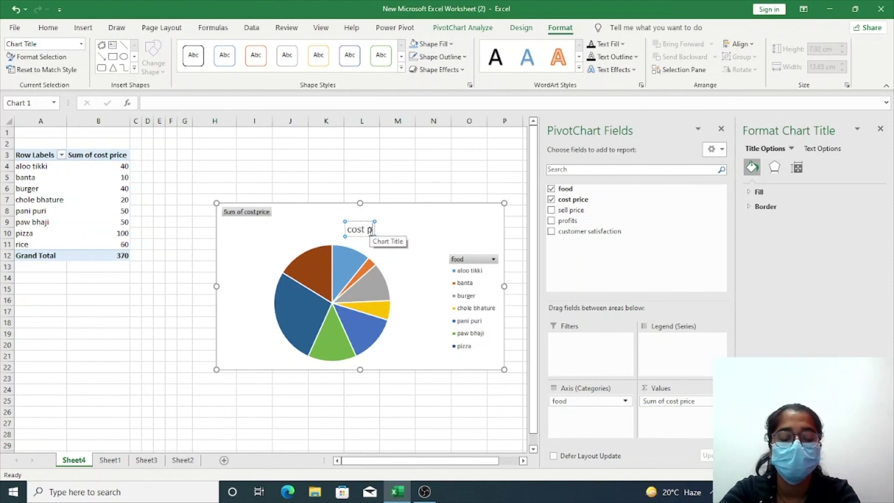
{"action": "type", "text": "rice"}
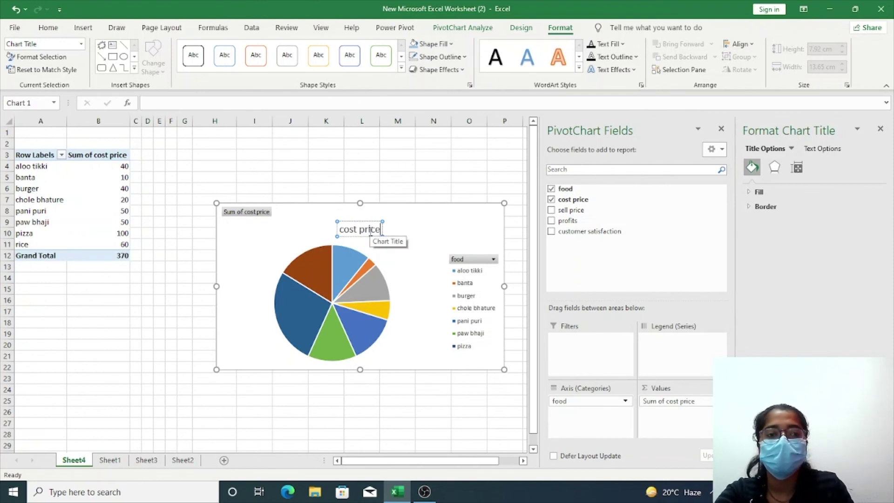
- Fill the aloo tikki slice of the pie chart black, then close the Format Data Point pane
{"action": "left_click", "coordinate": [361, 260]}
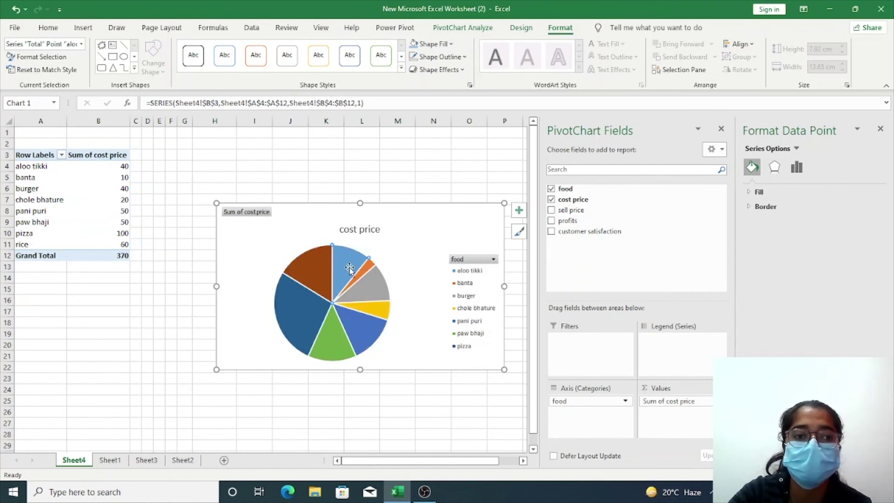
{"action": "left_click", "coordinate": [350, 270]}
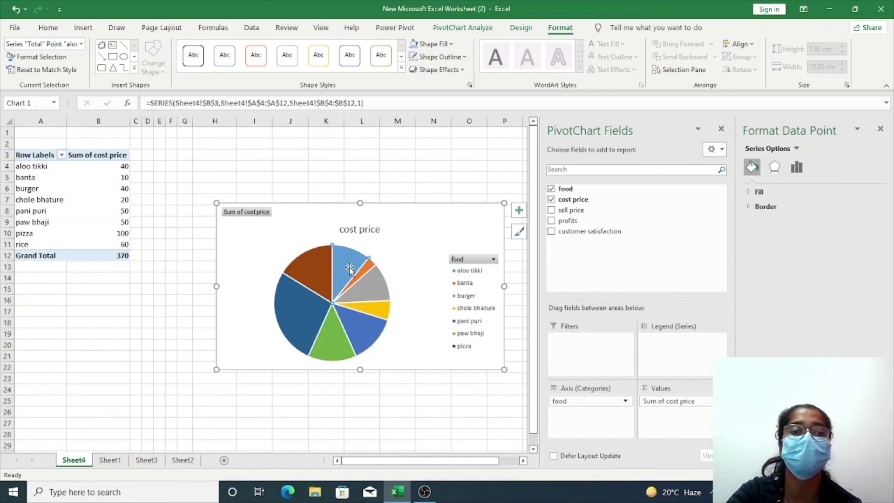
{"action": "left_click", "coordinate": [450, 45]}
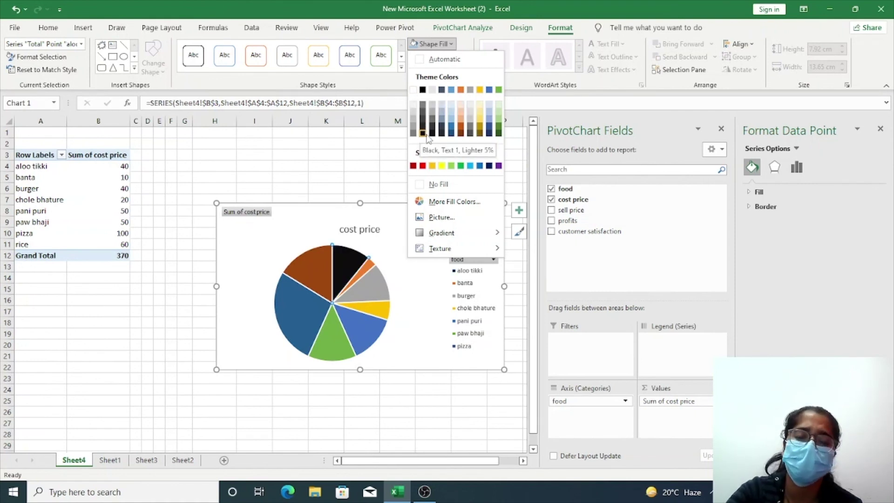
{"action": "left_click", "coordinate": [421, 133]}
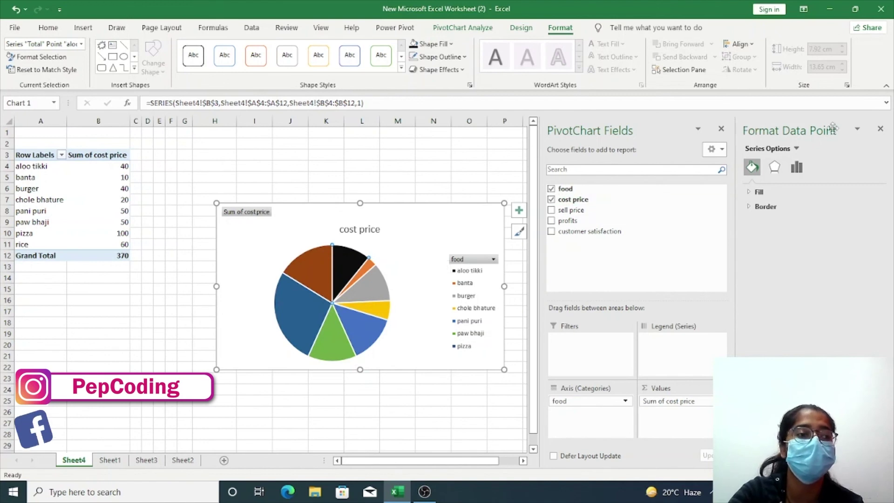
{"action": "left_click", "coordinate": [880, 129]}
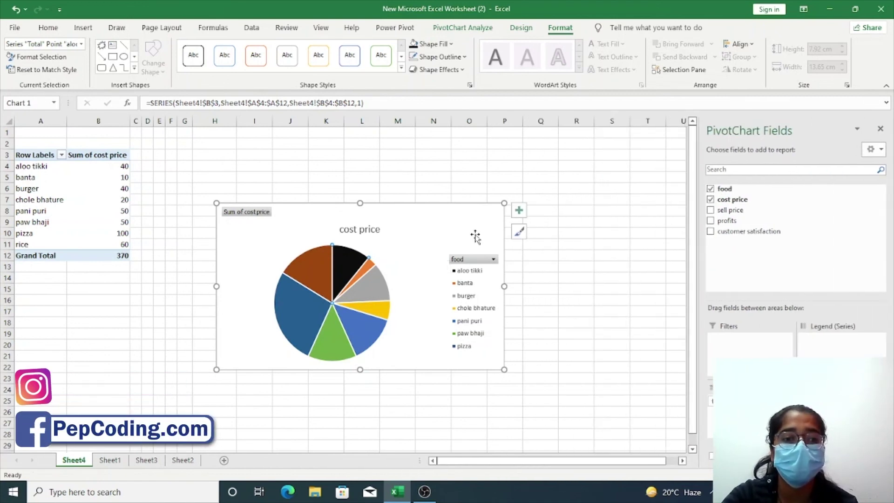
- Copy the cost price pie chart and bring it to Sheet1 beside the food table for pasting
{"action": "right_click", "coordinate": [430, 235]}
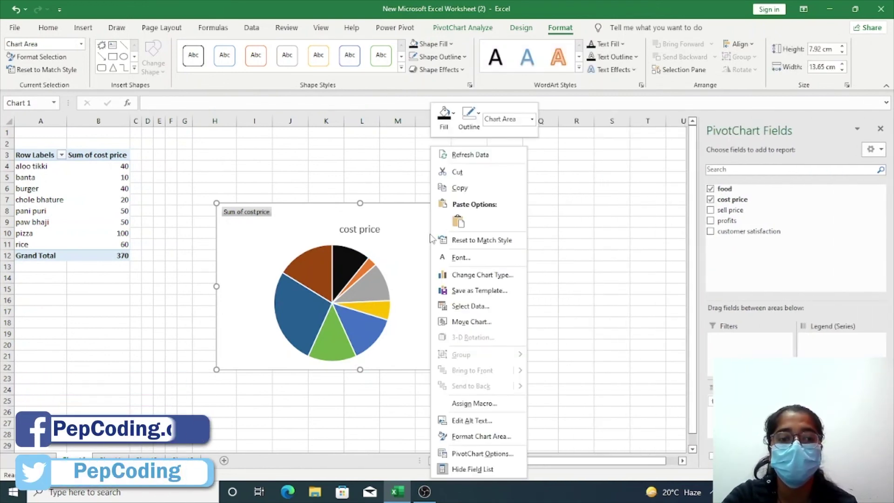
{"action": "left_click", "coordinate": [471, 184]}
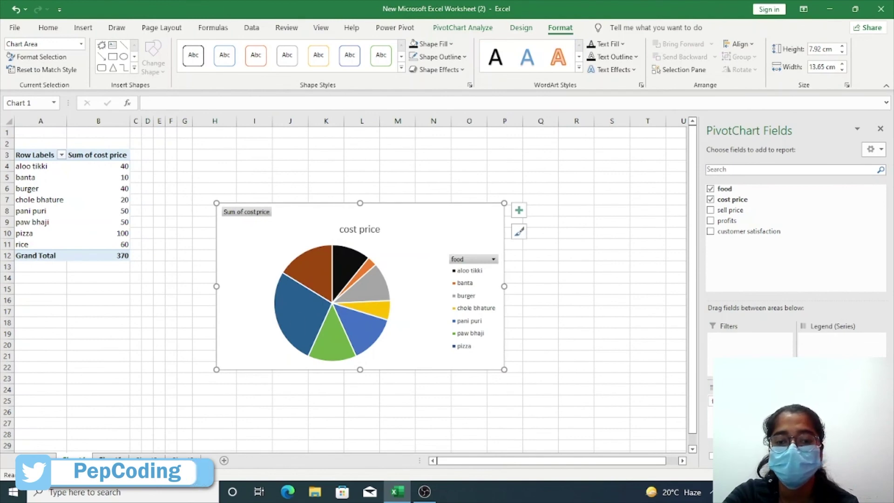
{"action": "left_click", "coordinate": [179, 460]}
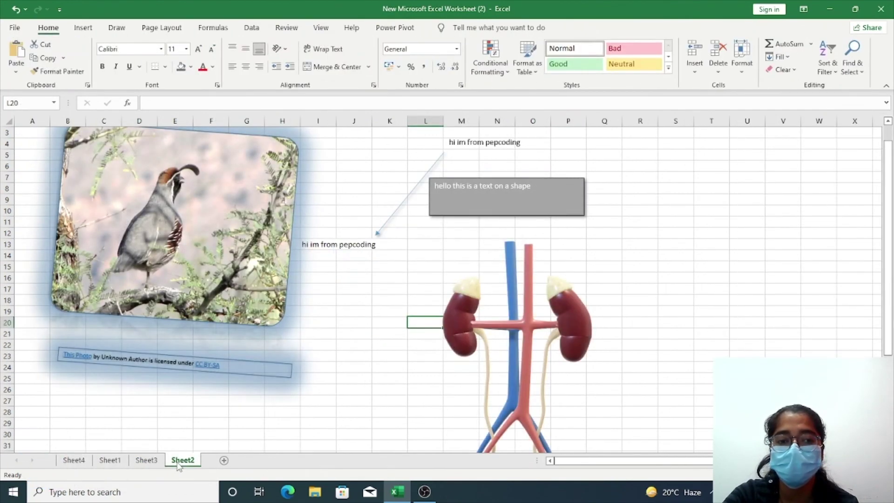
{"action": "left_click", "coordinate": [146, 461]}
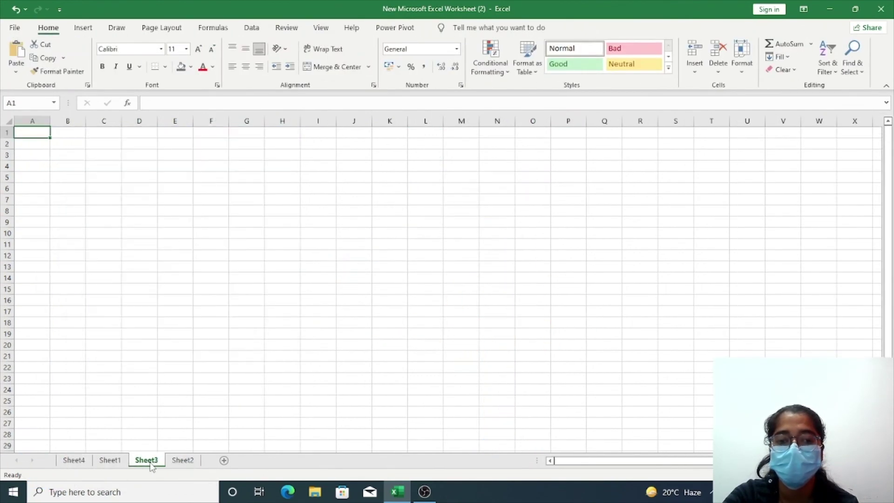
{"action": "left_click", "coordinate": [112, 459]}
{"action": "scroll", "coordinate": [136, 371], "scroll_direction": "up", "scroll_amount": 2}
{"action": "scroll", "coordinate": [158, 367], "scroll_direction": "down", "scroll_amount": 1}
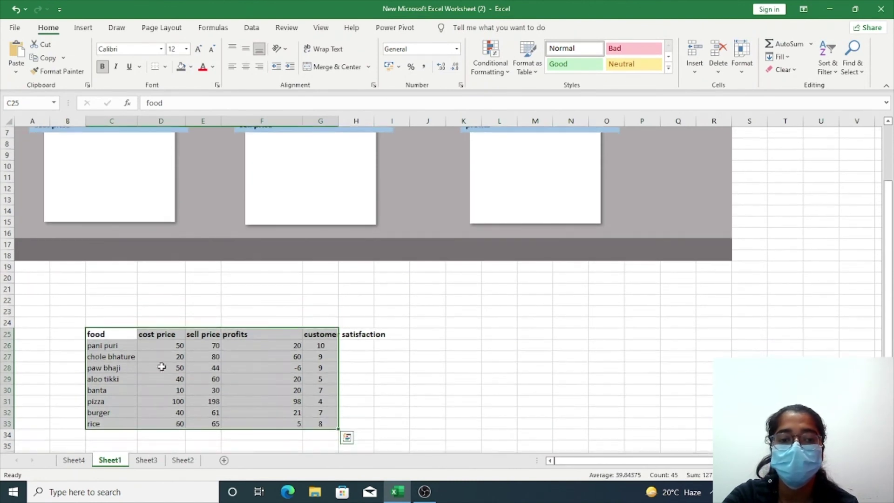
{"action": "left_click", "coordinate": [465, 329]}
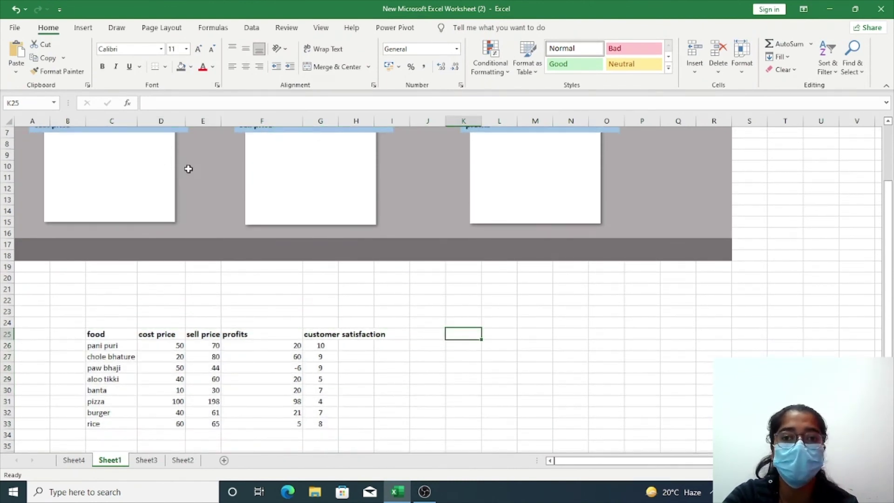
{"action": "left_click", "coordinate": [15, 73]}
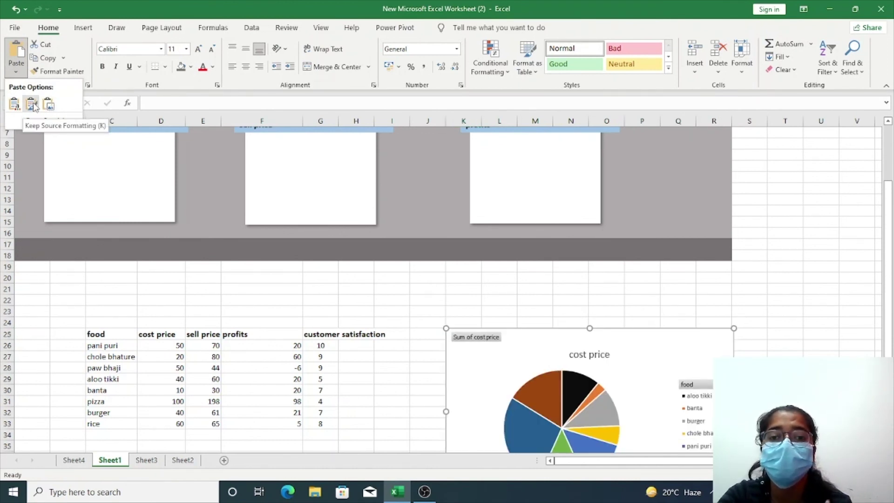
- Paste the chart with Keep Source Formatting, reposition it, and change pani puri's cost price to 60
{"action": "left_click", "coordinate": [33, 106]}
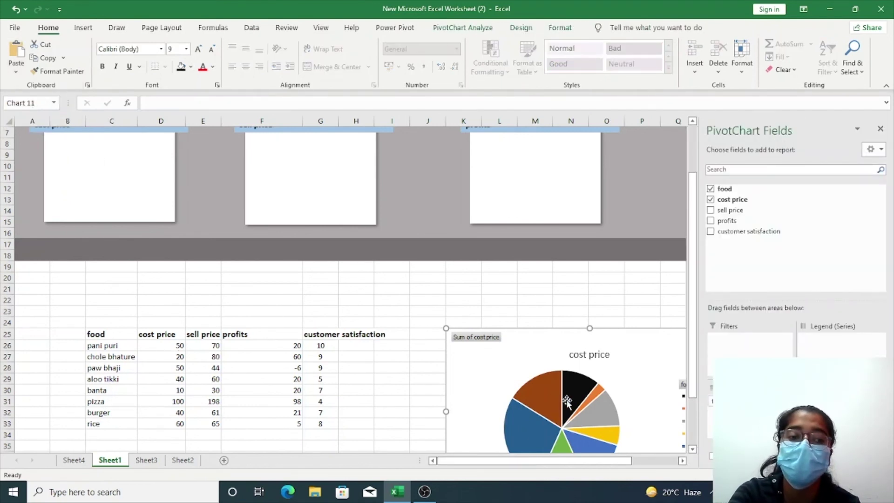
{"action": "left_click_drag", "start_coordinate": [543, 342], "coordinate": [500, 301]}
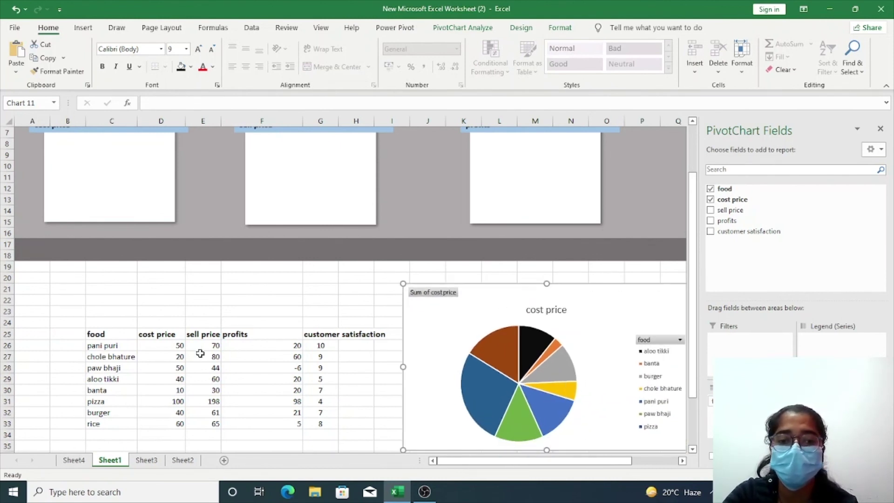
{"action": "double_click", "coordinate": [174, 346]}
{"action": "type", "text": "60"}
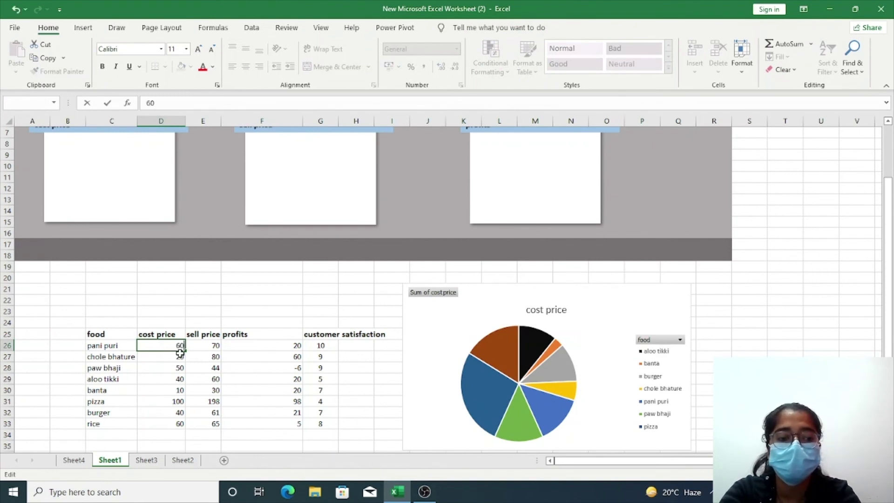
{"action": "key", "text": "Return"}
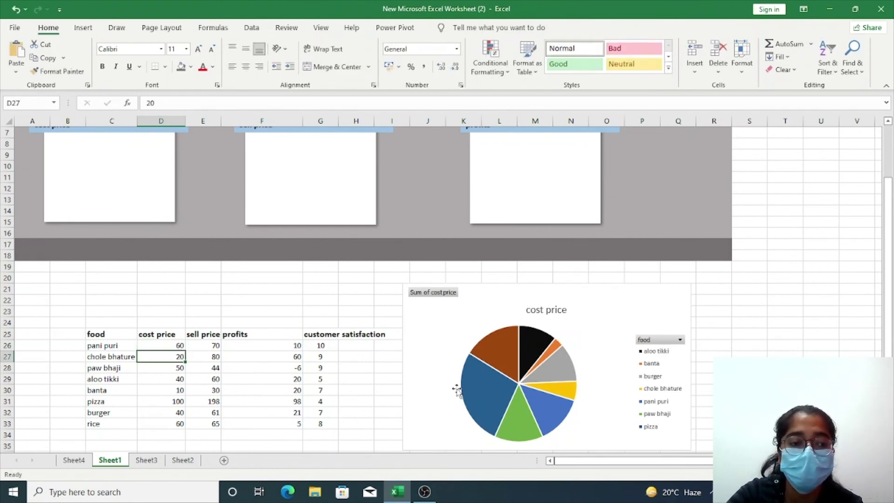
- Refresh the Sheet4 pivot table so it totals 380, then return to Sheet1
{"action": "left_click", "coordinate": [146, 460]}
{"action": "left_click", "coordinate": [182, 460]}
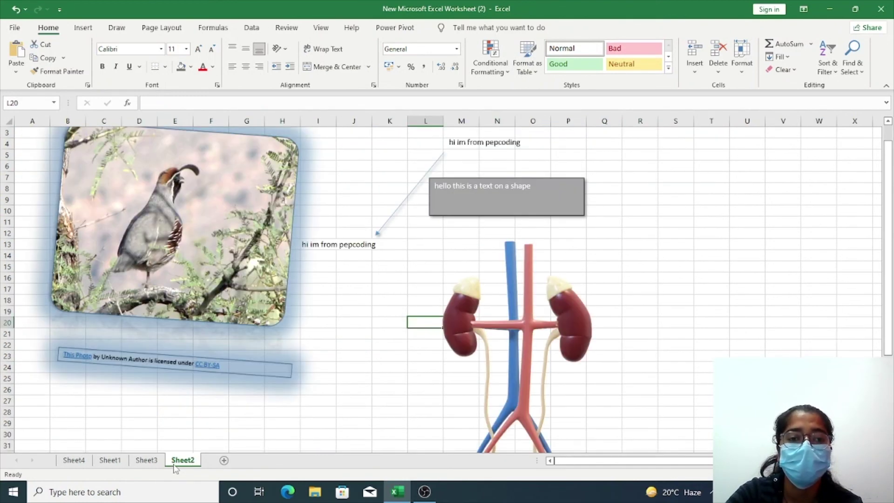
{"action": "left_click", "coordinate": [74, 460]}
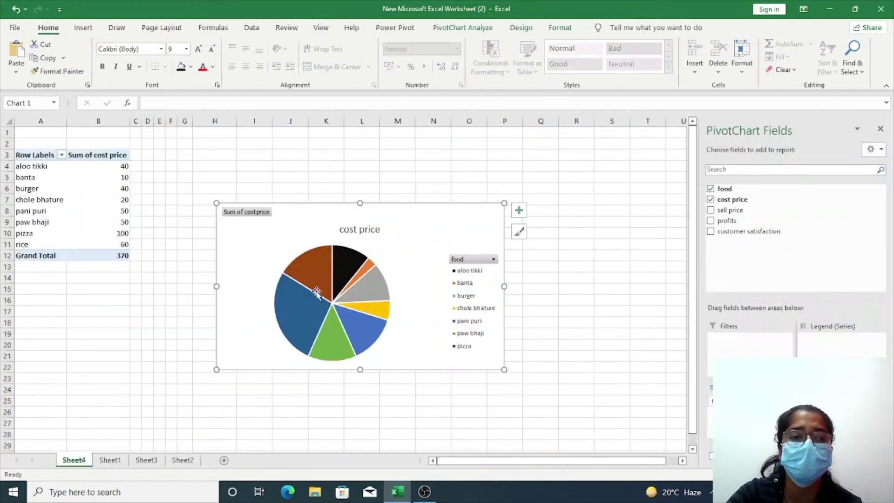
{"action": "left_click", "coordinate": [463, 29]}
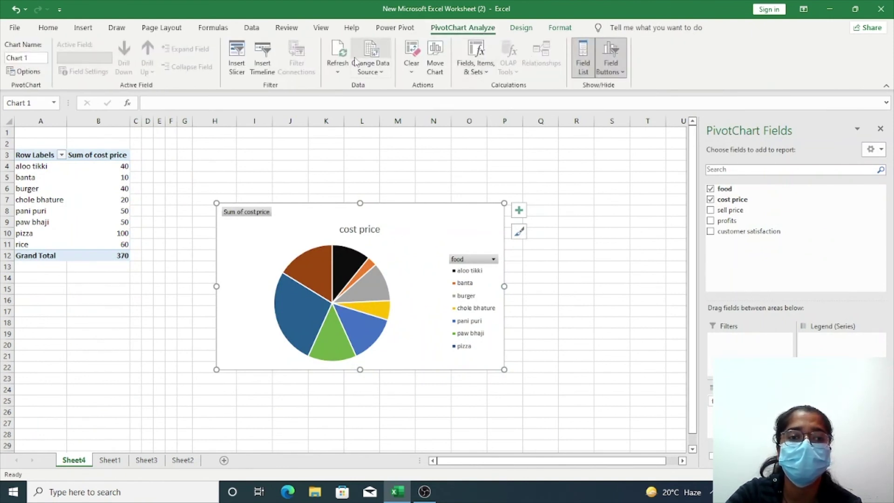
{"action": "left_click", "coordinate": [338, 54]}
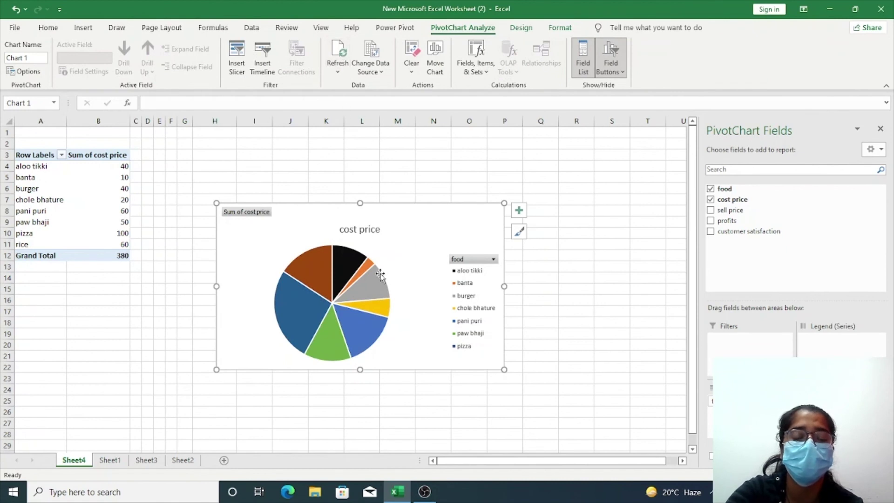
{"action": "mouse_move", "coordinate": [373, 283]}
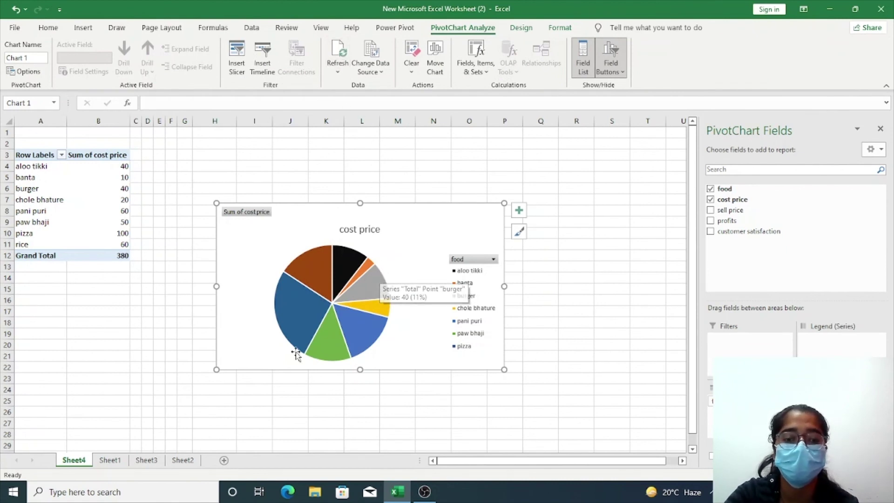
{"action": "left_click", "coordinate": [183, 465]}
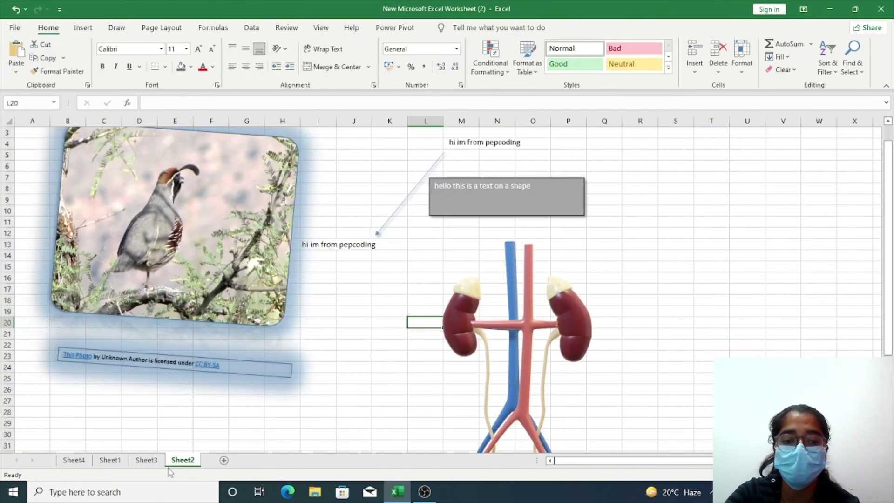
{"action": "left_click", "coordinate": [109, 461]}
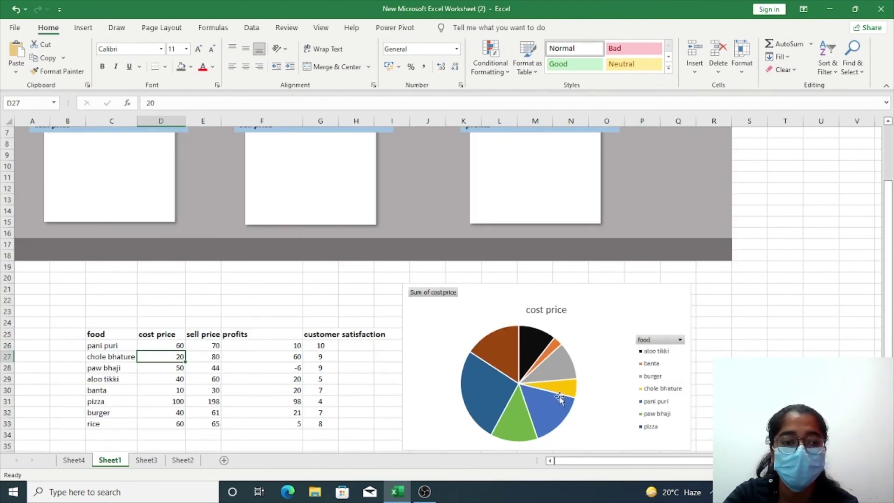
- Shrink the pie chart and drag it into the left dashboard card under the cost price header
{"action": "left_click", "coordinate": [546, 379]}
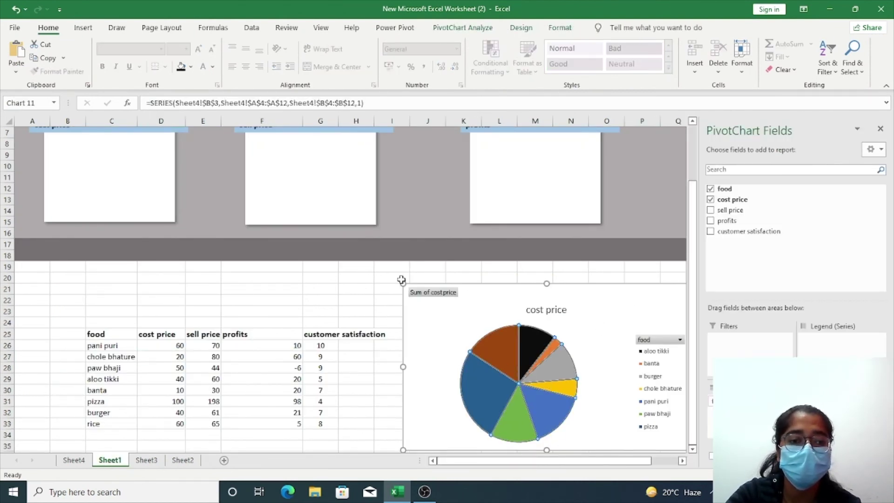
{"action": "left_click_drag", "start_coordinate": [403, 283], "coordinate": [507, 338]}
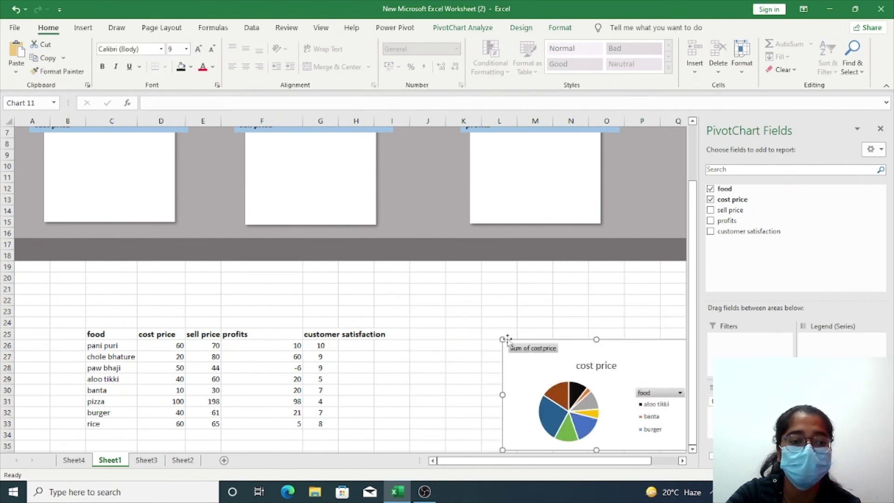
{"action": "left_click_drag", "start_coordinate": [560, 369], "coordinate": [115, 176]}
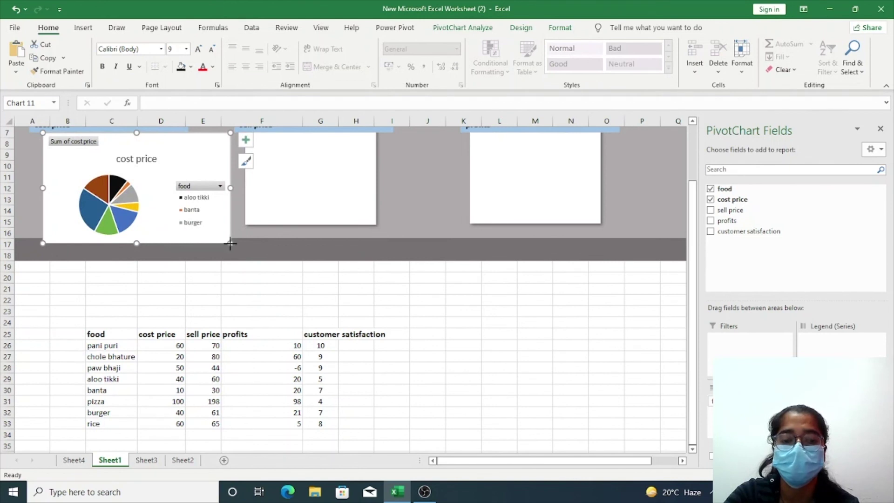
{"action": "left_click_drag", "start_coordinate": [229, 243], "coordinate": [185, 215]}
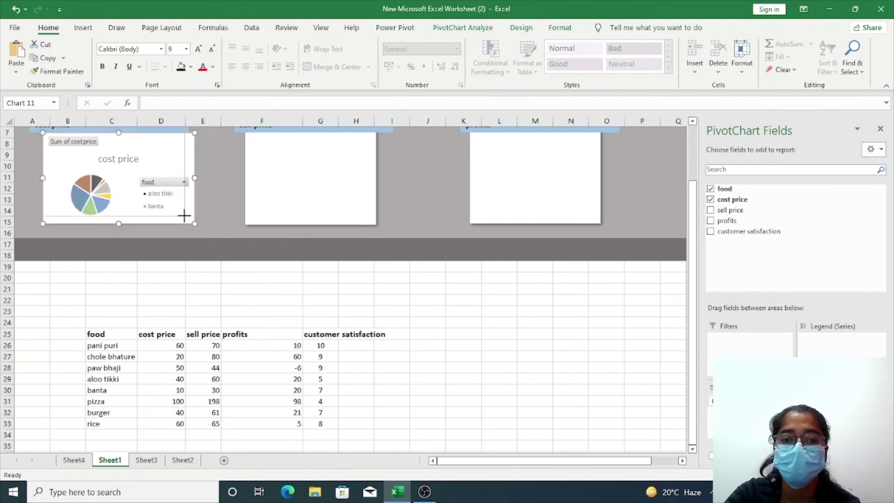
{"action": "scroll", "coordinate": [196, 237], "scroll_direction": "up", "scroll_amount": 1}
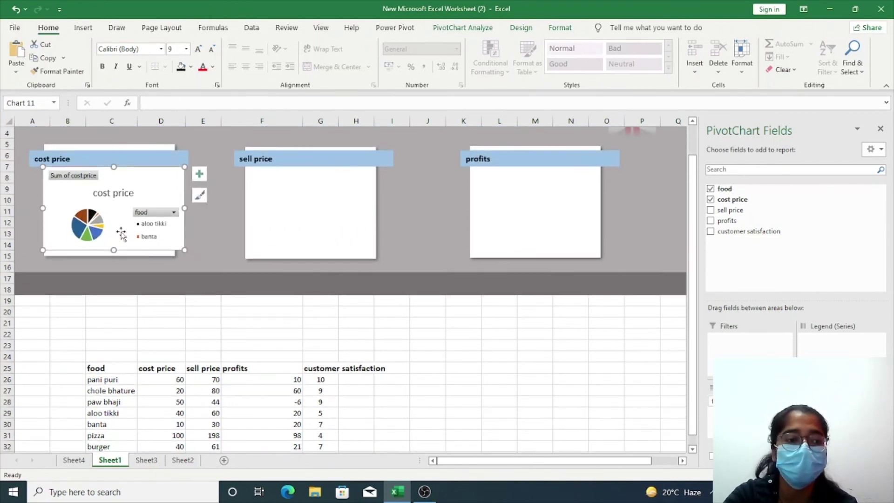
{"action": "right_click", "coordinate": [121, 233]}
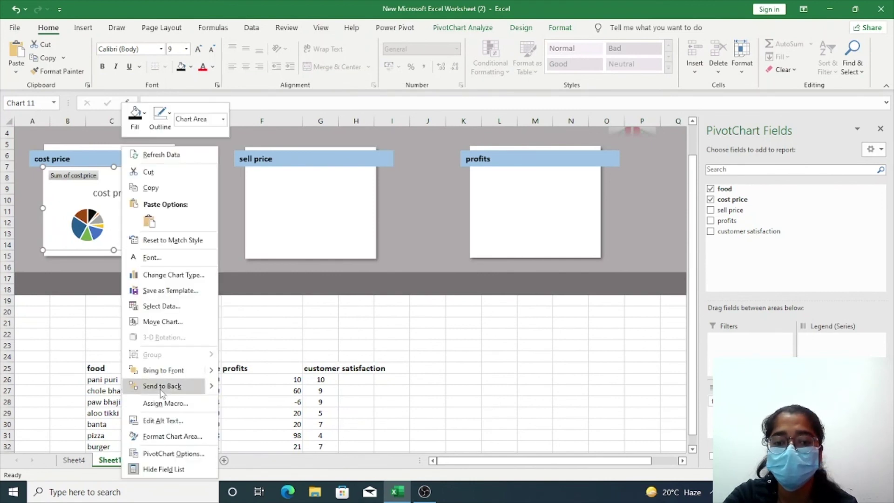
- Open Format Chart Area, close PivotChart Fields, and review the Effects and Size & Properties tabs
{"action": "left_click", "coordinate": [172, 436]}
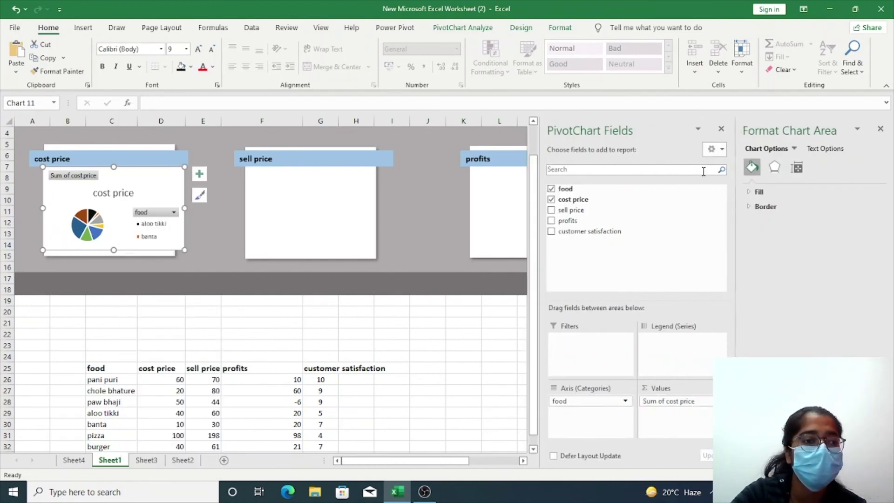
{"action": "left_click", "coordinate": [720, 129]}
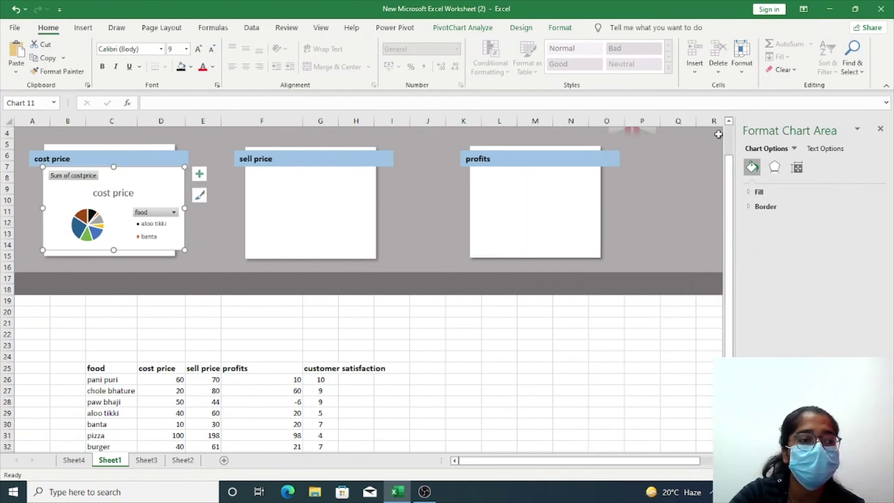
{"action": "left_click", "coordinate": [774, 167]}
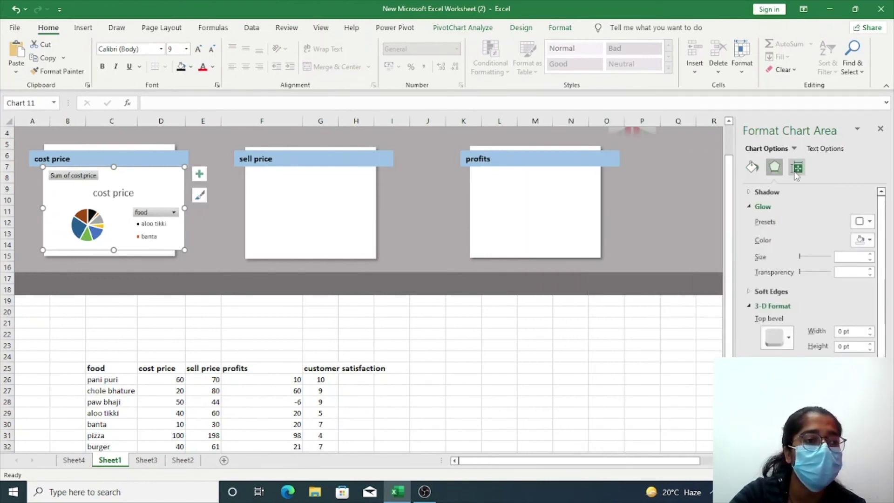
{"action": "left_click", "coordinate": [796, 171]}
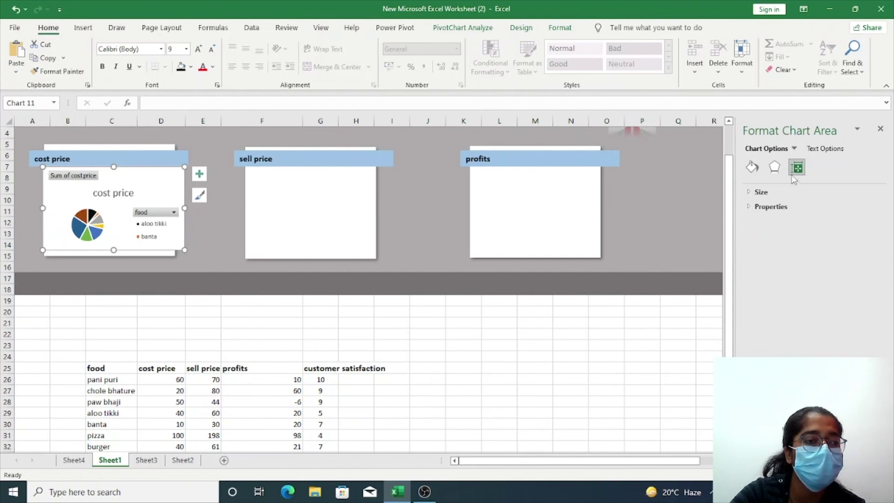
{"action": "left_click", "coordinate": [590, 313]}
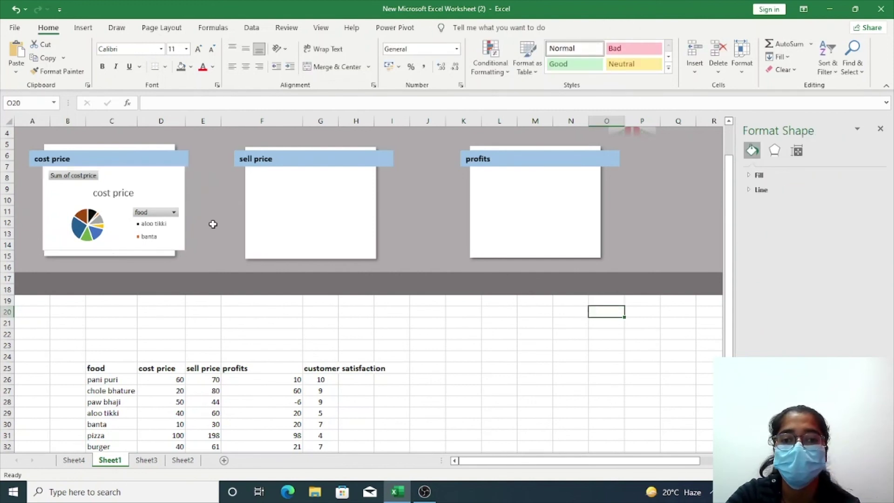
{"action": "left_click", "coordinate": [117, 229]}
{"action": "right_click", "coordinate": [117, 229]}
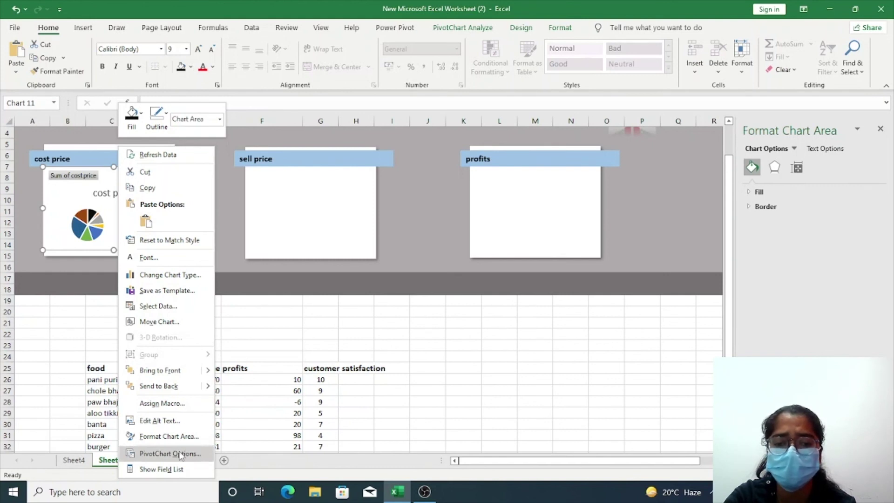
- Open the chart's Alt Text pane, close Format Chart Area, and click into the empty description box
{"action": "left_click", "coordinate": [181, 455]}
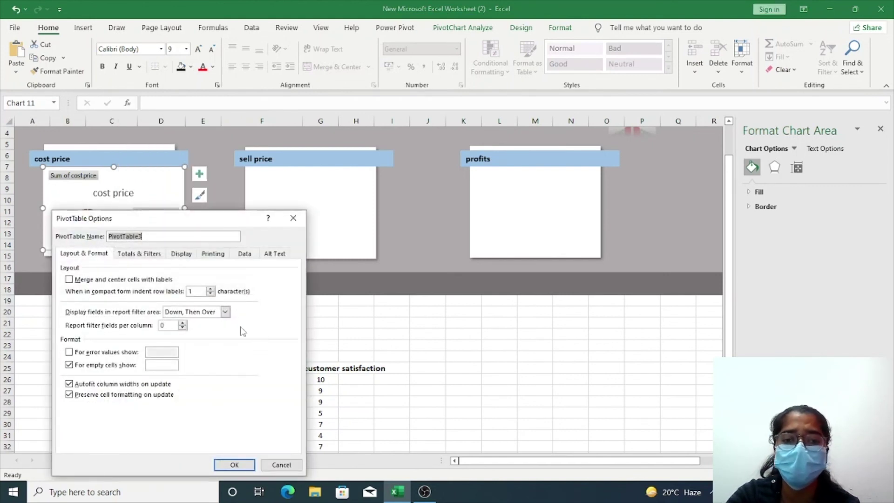
{"action": "left_click", "coordinate": [294, 218]}
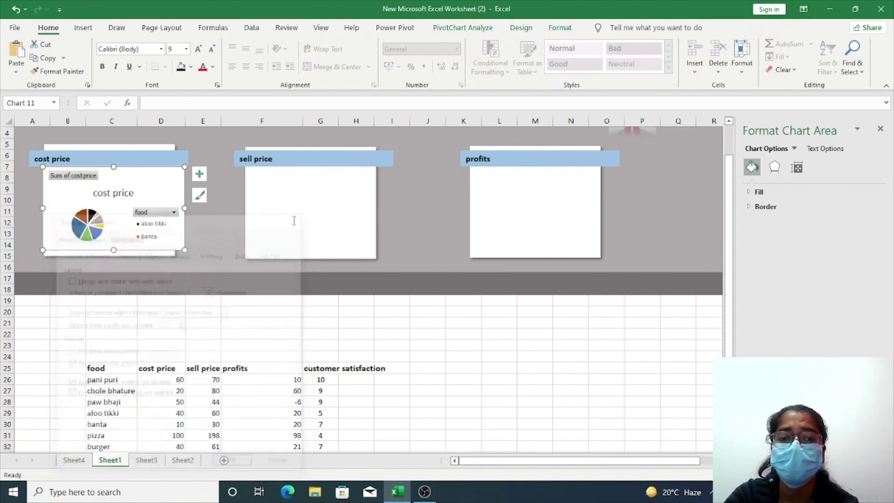
{"action": "right_click", "coordinate": [124, 222]}
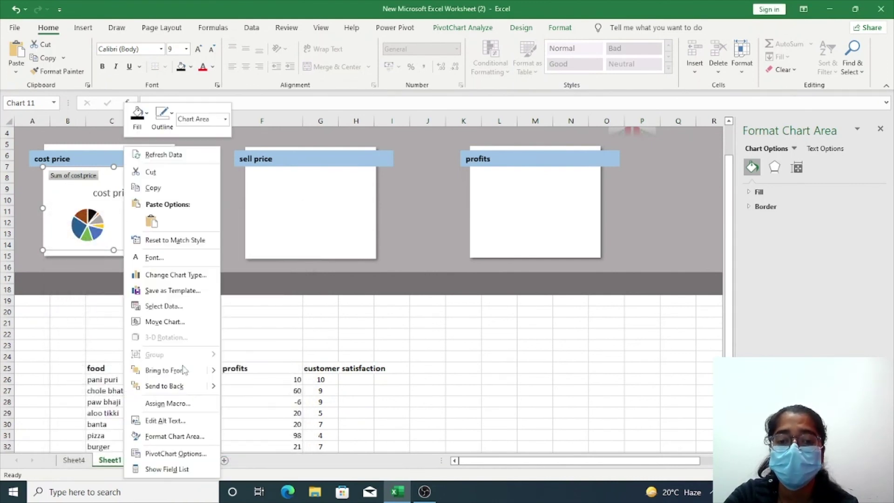
{"action": "left_click", "coordinate": [175, 423]}
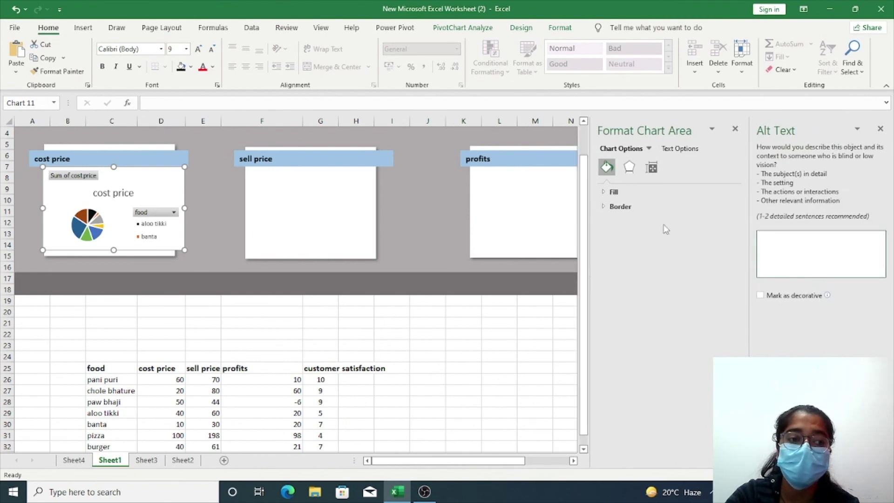
{"action": "left_click", "coordinate": [735, 129]}
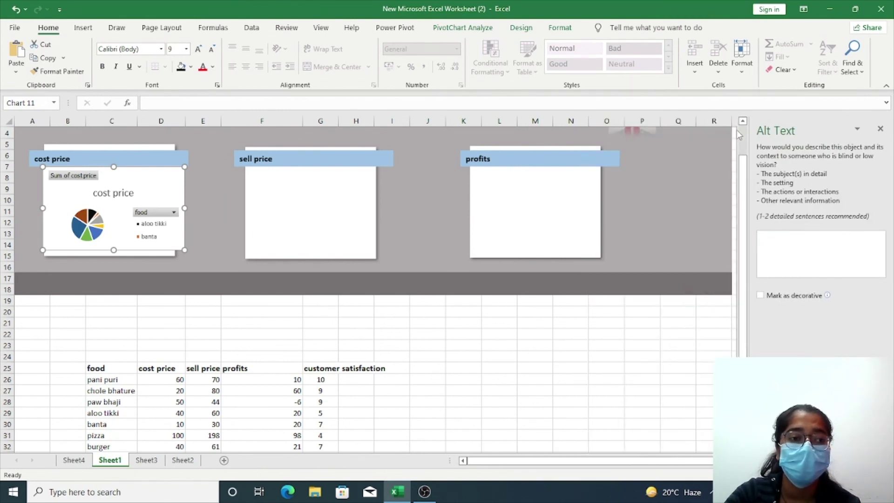
{"action": "left_click", "coordinate": [800, 243]}
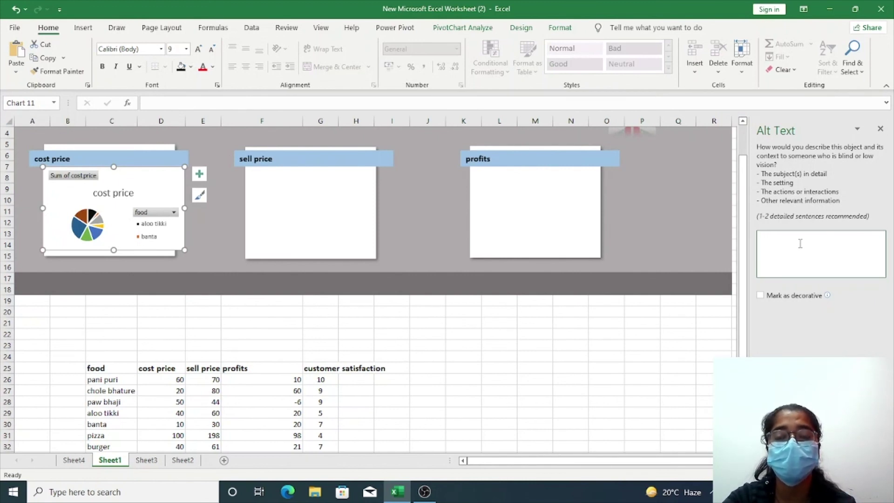
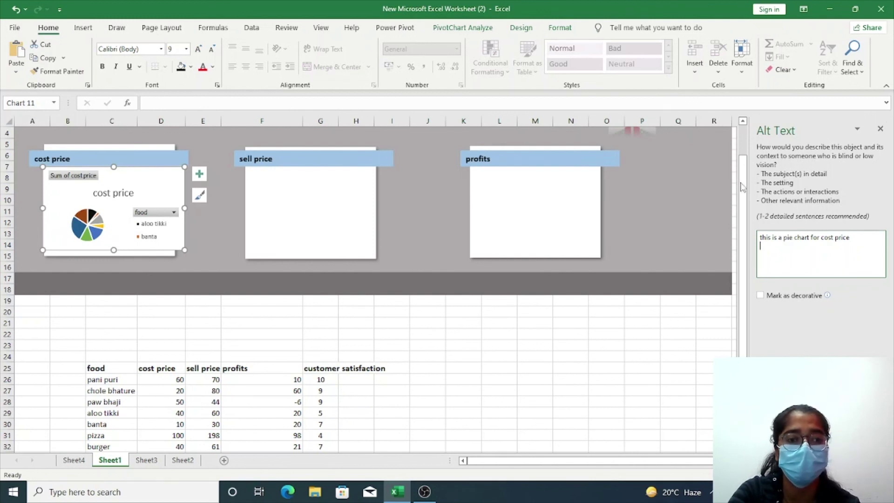
- Give the cost price chart area a dotted pattern fill after trying gradient and texture
{"action": "right_click", "coordinate": [132, 233]}
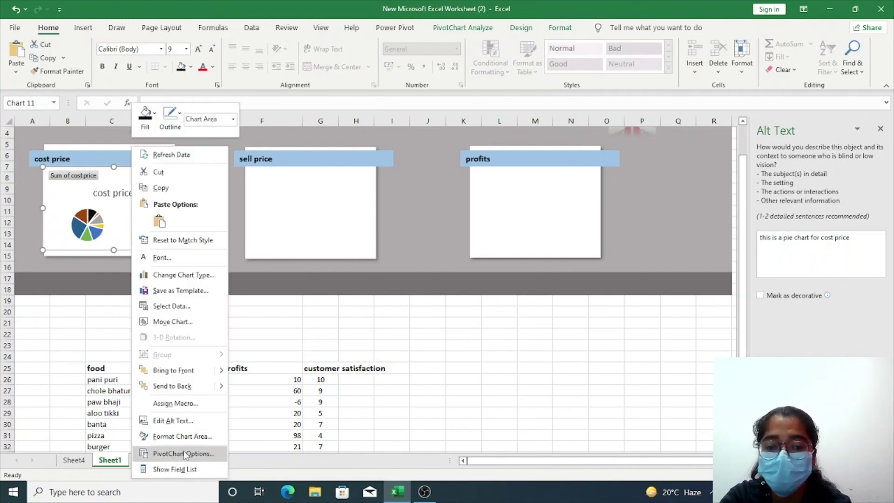
{"action": "left_click", "coordinate": [183, 436]}
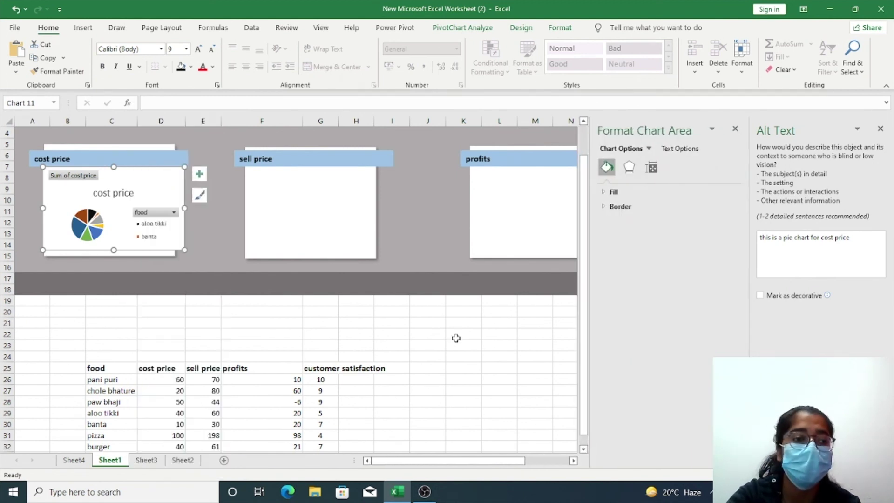
{"action": "left_click", "coordinate": [628, 191]}
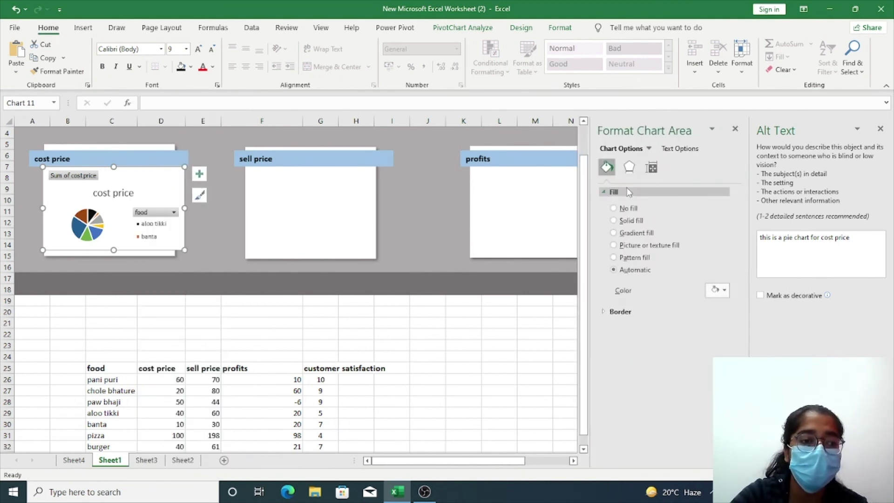
{"action": "left_click", "coordinate": [613, 233]}
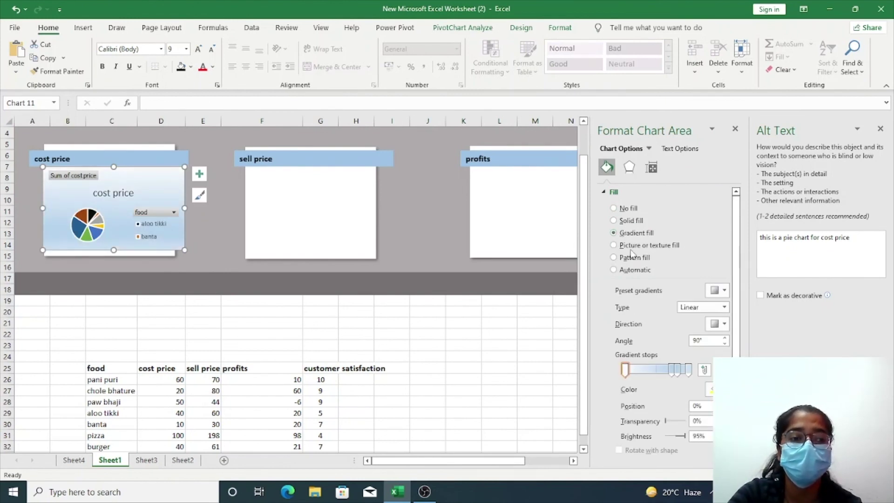
{"action": "left_click", "coordinate": [631, 247]}
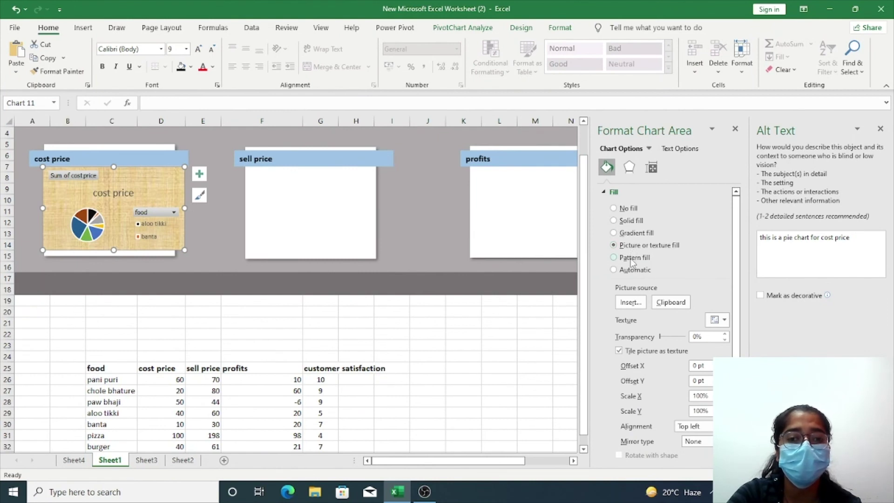
{"action": "left_click", "coordinate": [632, 259]}
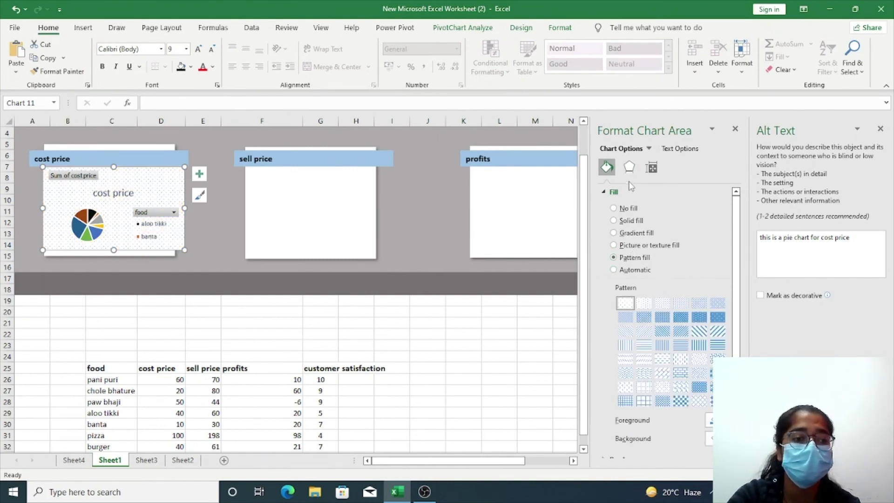
- Look through the chart area's border and shadow effect options
{"action": "left_click", "coordinate": [608, 192]}
{"action": "left_click", "coordinate": [614, 206]}
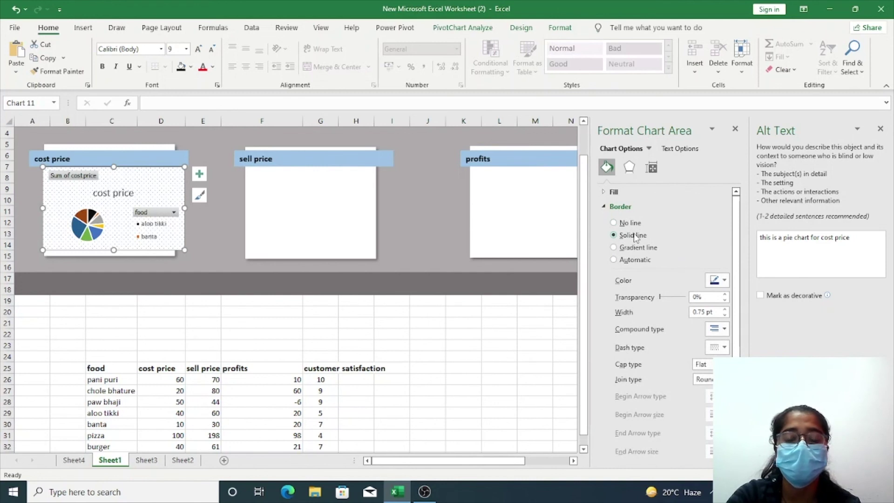
{"action": "left_click", "coordinate": [629, 169]}
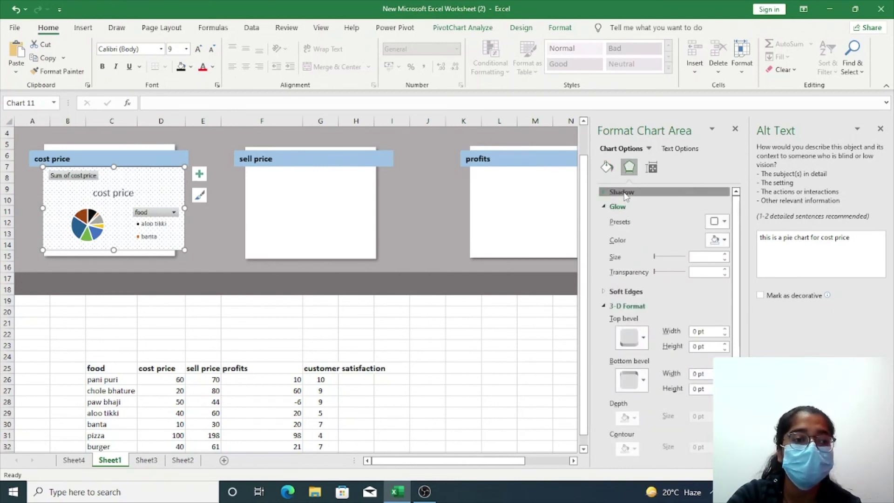
{"action": "left_click", "coordinate": [621, 192]}
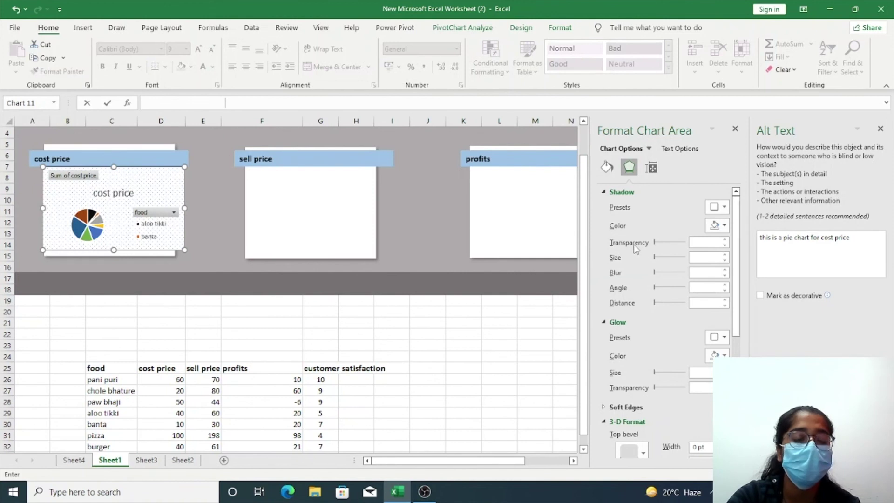
- Close the Format and Alt Text panes and shrink the cost price chart slightly
{"action": "left_click", "coordinate": [523, 323]}
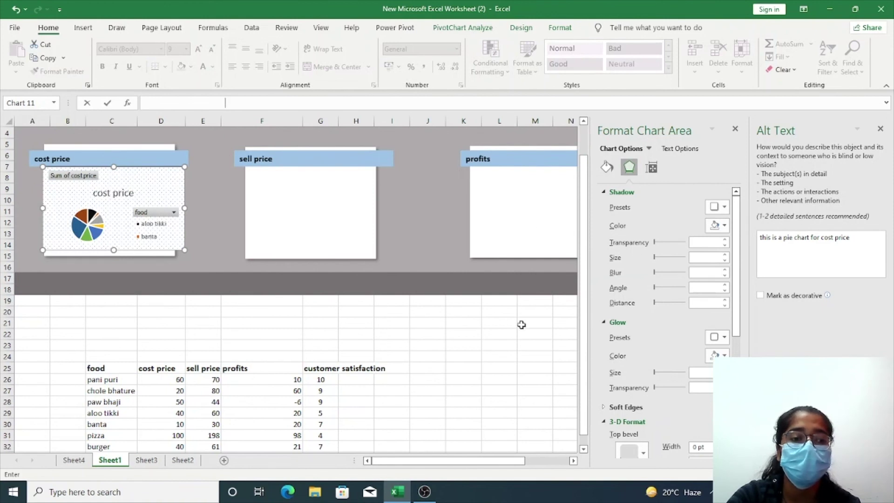
{"action": "left_click", "coordinate": [735, 129]}
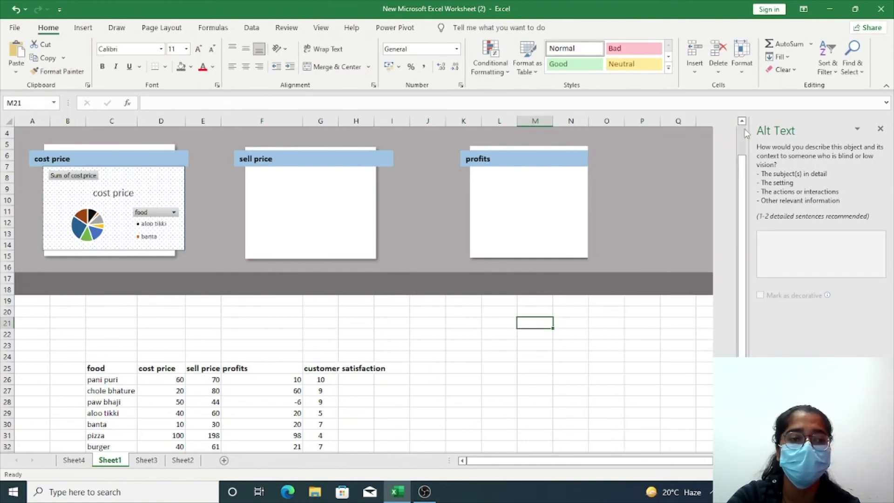
{"action": "left_click", "coordinate": [880, 129]}
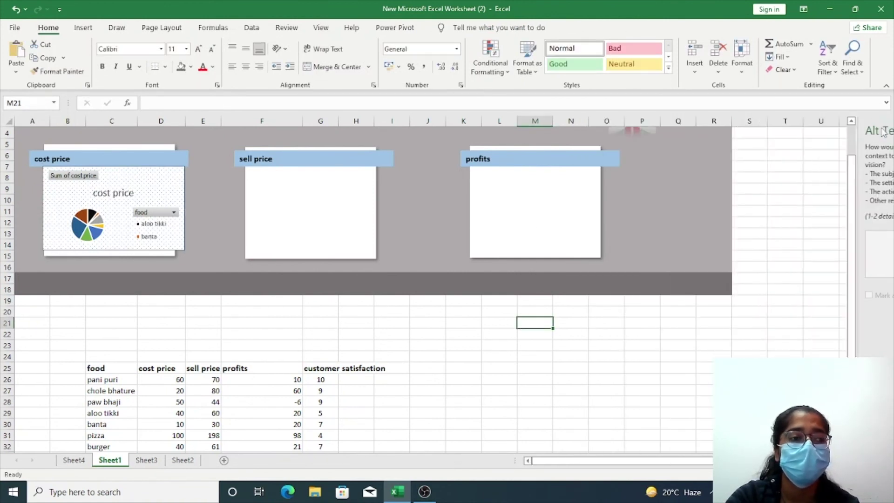
{"action": "left_click", "coordinate": [151, 205]}
{"action": "left_click_drag", "start_coordinate": [184, 249], "coordinate": [170, 248]}
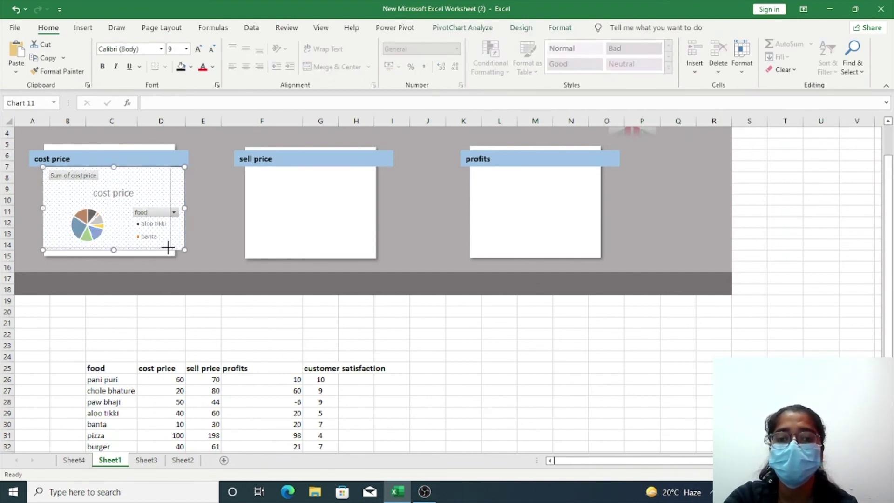
- Check the empty Sheet3, then return to the Sheet1 dashboard
{"action": "left_click", "coordinate": [311, 201]}
{"action": "scroll", "coordinate": [417, 376], "scroll_direction": "down", "scroll_amount": 1}
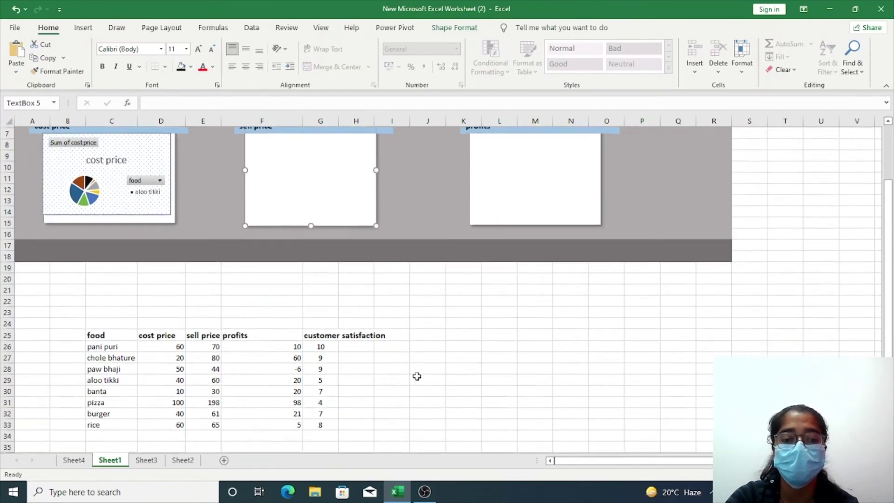
{"action": "scroll", "coordinate": [366, 413], "scroll_direction": "down", "scroll_amount": 1}
{"action": "left_click", "coordinate": [146, 460]}
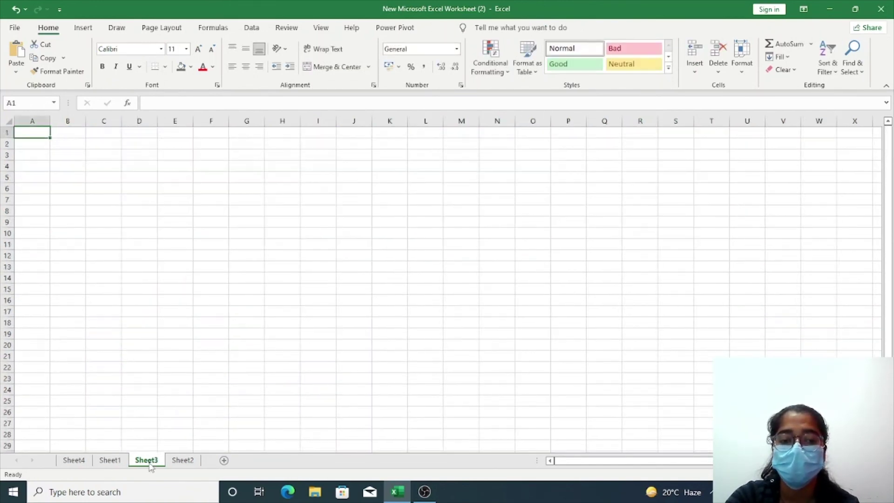
{"action": "left_click", "coordinate": [110, 460]}
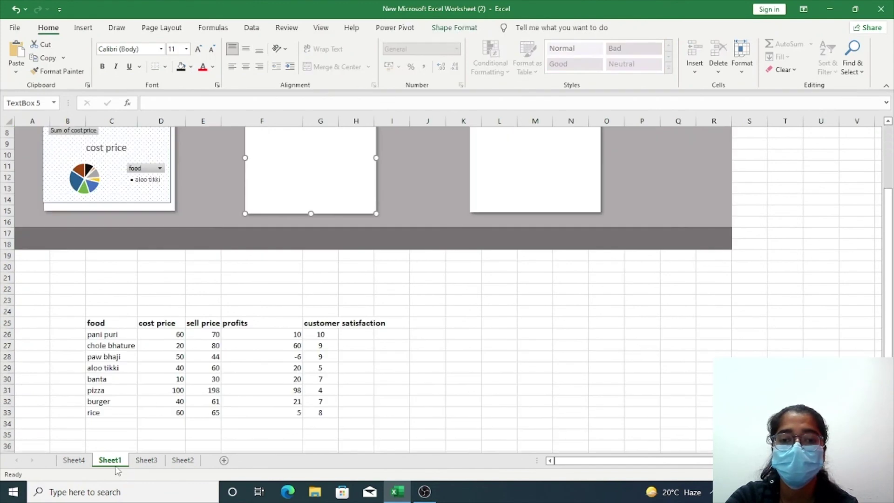
{"action": "scroll", "coordinate": [198, 365], "scroll_direction": "down", "scroll_amount": 3}
{"action": "scroll", "coordinate": [229, 436], "scroll_direction": "down", "scroll_amount": 1}
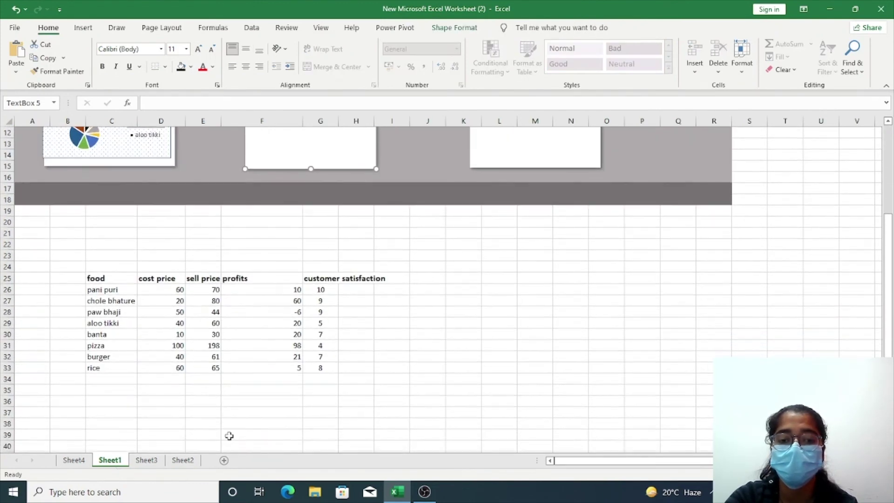
- Go to Sheet4's cost price pivot table and show the PivotTable Analyze commands
{"action": "left_click", "coordinate": [74, 460]}
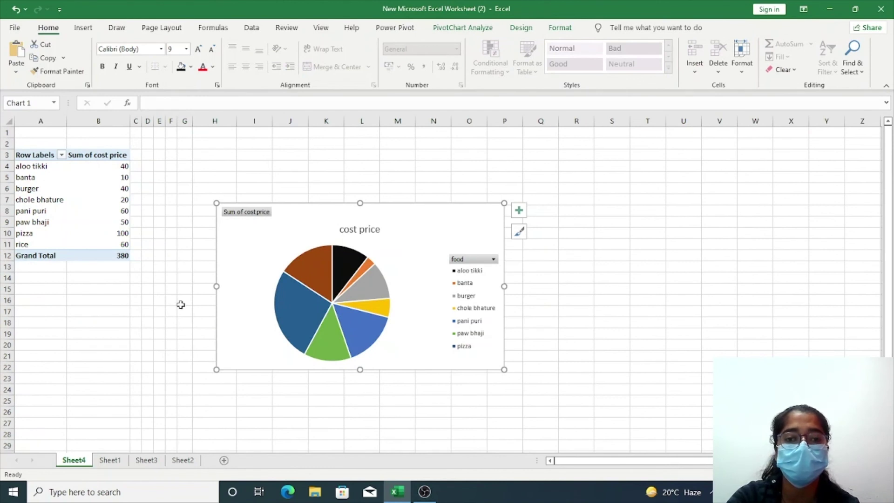
{"action": "left_click", "coordinate": [82, 30]}
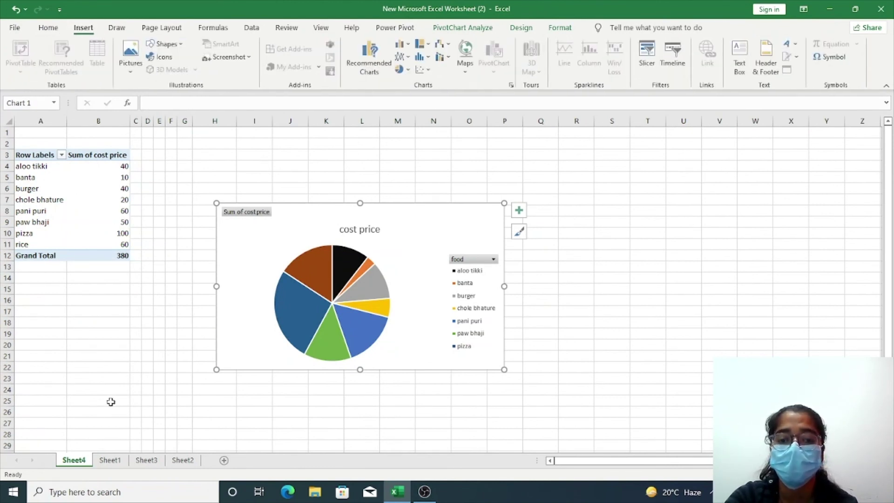
{"action": "left_click", "coordinate": [112, 460]}
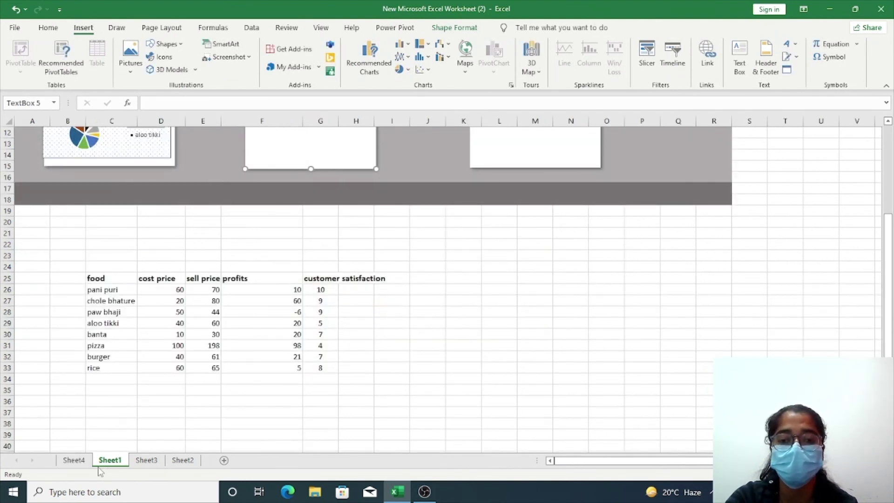
{"action": "left_click", "coordinate": [74, 460]}
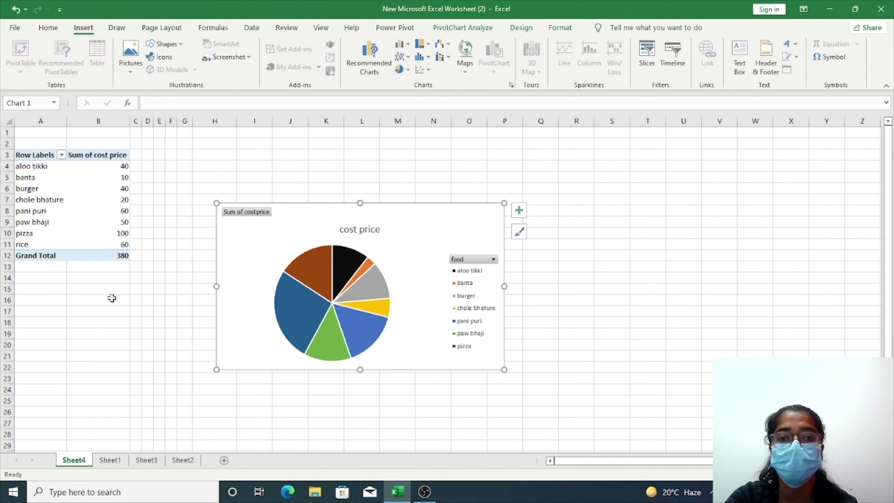
{"action": "left_click", "coordinate": [94, 210]}
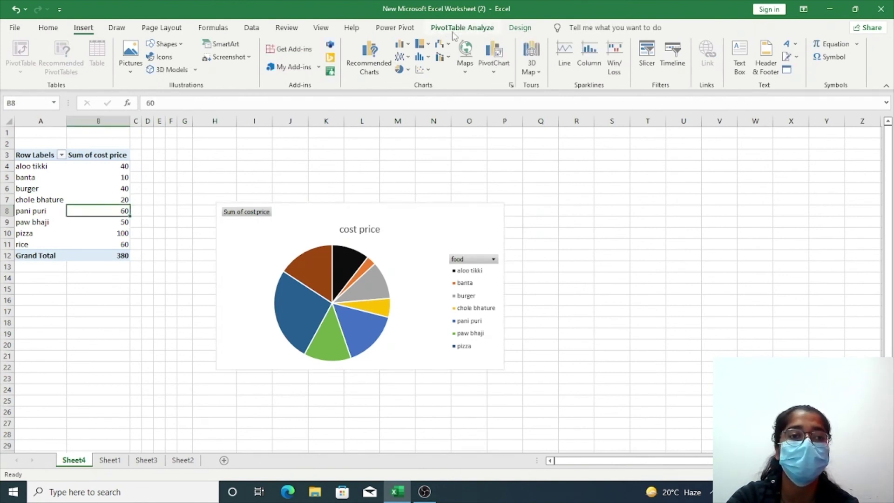
{"action": "left_click", "coordinate": [455, 31]}
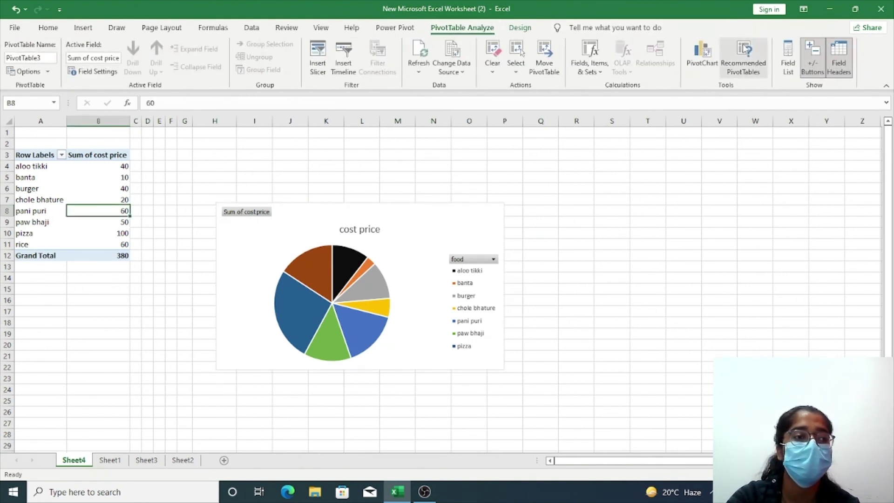
- In the field list, swap the pivot table's value from cost price to sell price
{"action": "left_click", "coordinate": [787, 58]}
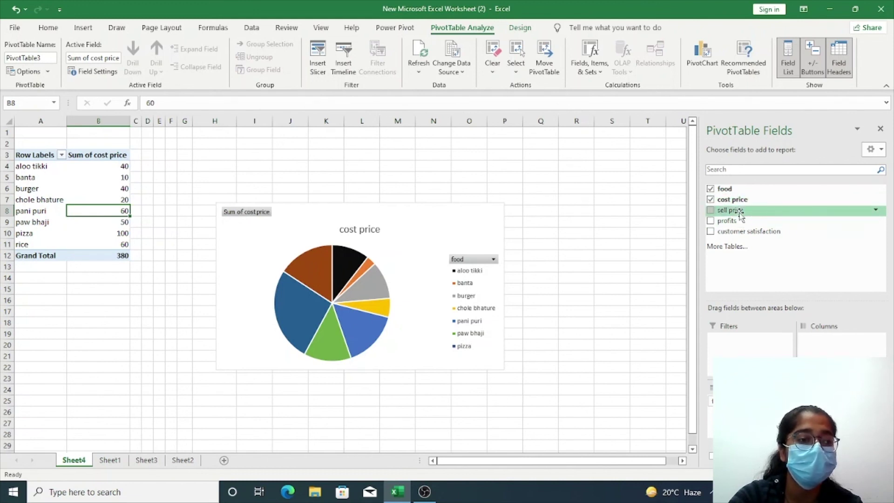
{"action": "mouse_move", "coordinate": [741, 210]}
{"action": "left_mouse_down"}
{"action": "mouse_move", "coordinate": [791, 367]}
{"action": "mouse_move", "coordinate": [833, 419]}
{"action": "left_mouse_up"}
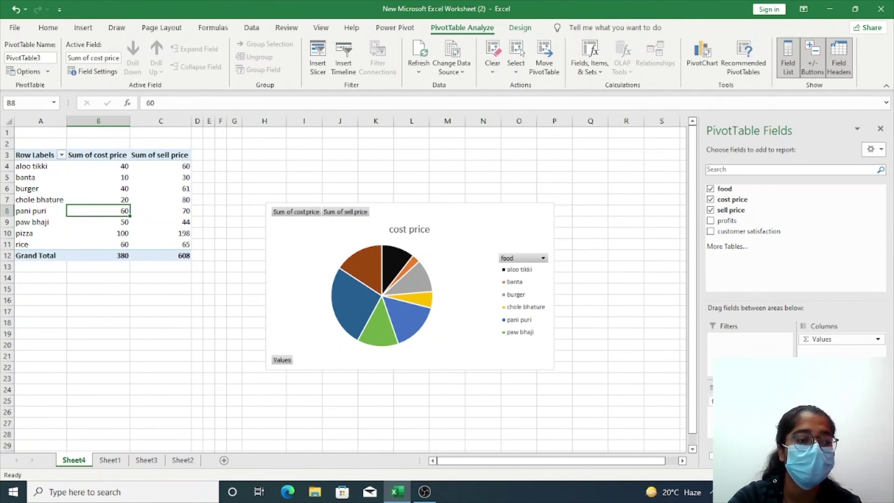
{"action": "left_click_drag", "start_coordinate": [726, 386], "coordinate": [649, 365]}
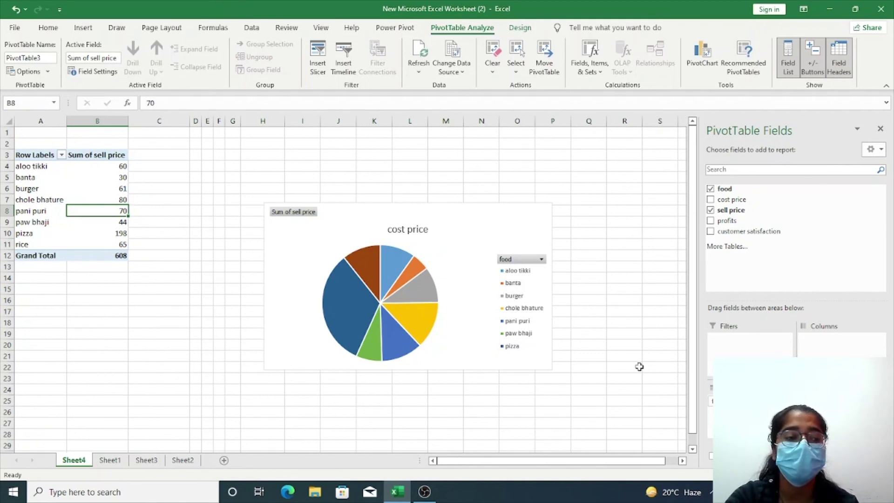
- Retitle the pie chart 'sell price' and close the field list and title formatting panes
{"action": "left_click", "coordinate": [413, 232]}
{"action": "double_click", "coordinate": [413, 231]}
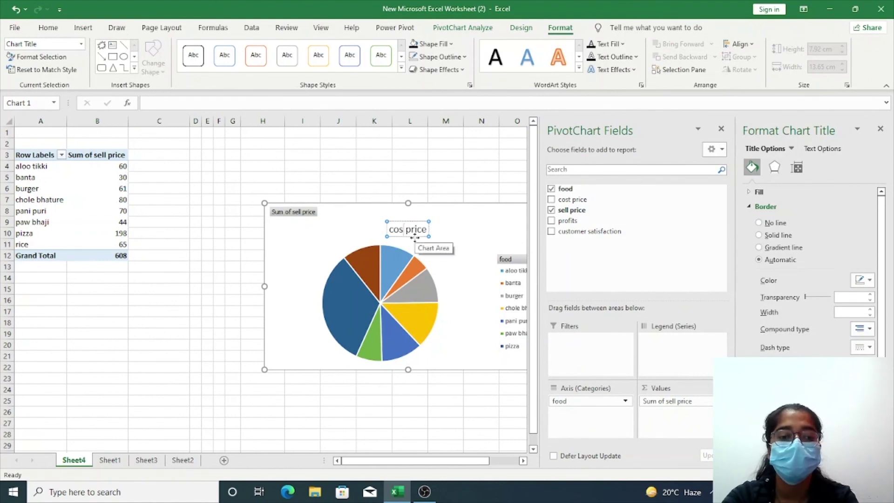
{"action": "key", "text": "BackSpace"}
{"action": "key", "text": "BackSpace"}
{"action": "key", "text": "BackSpace"}
{"action": "type", "text": "sell"}
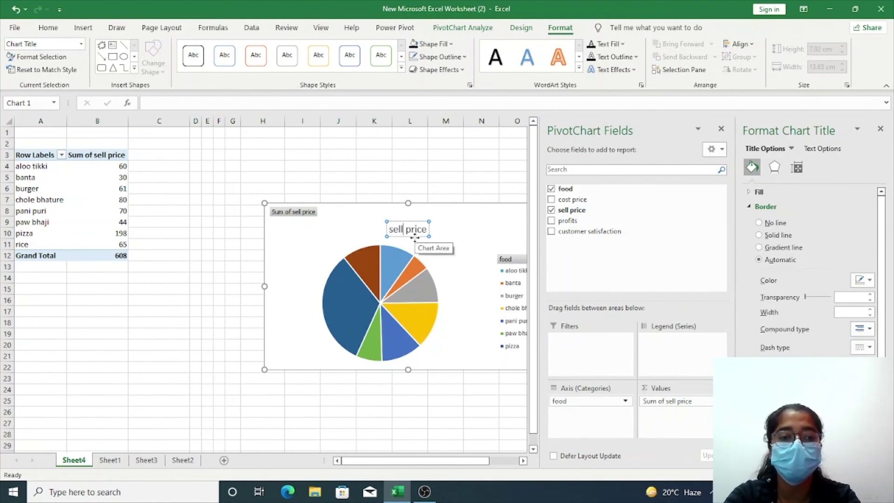
{"action": "type", "text": " price"}
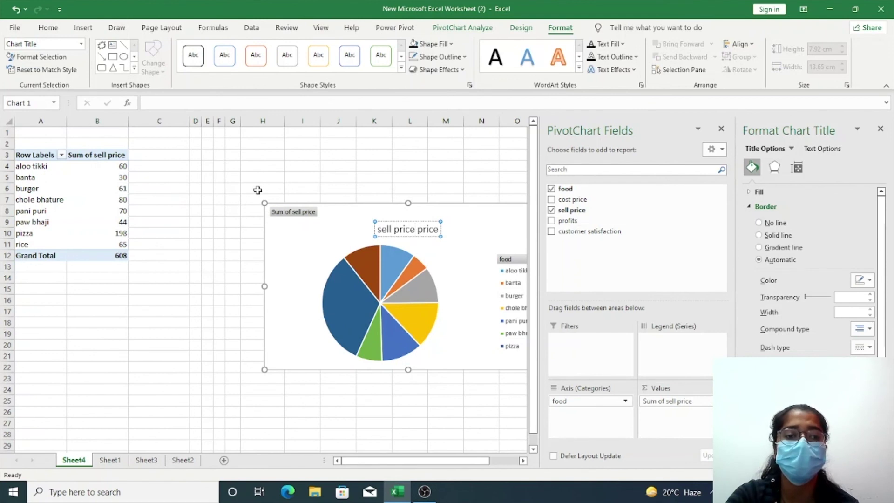
{"action": "key", "text": "End"}
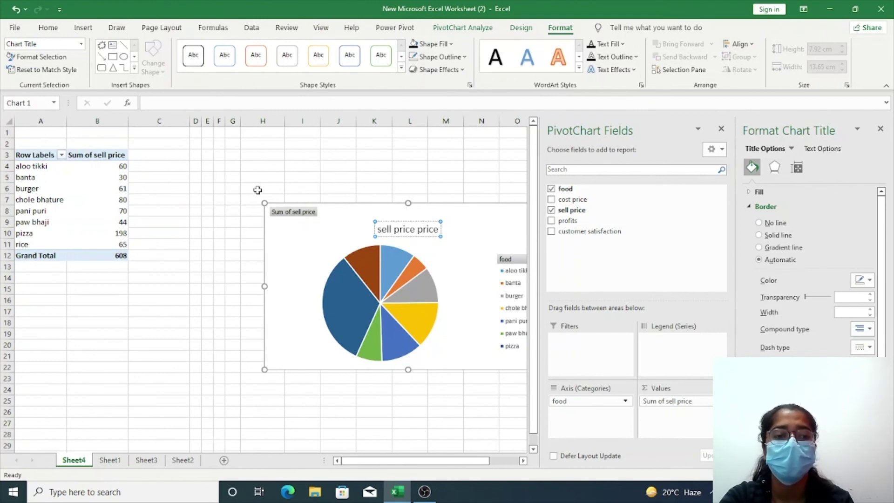
{"action": "key", "text": "BackSpace"}
{"action": "key", "text": "BackSpace"}
{"action": "key", "text": "BackSpace"}
{"action": "key", "text": "BackSpace"}
{"action": "key", "text": "BackSpace"}
{"action": "key", "text": "BackSpace"}
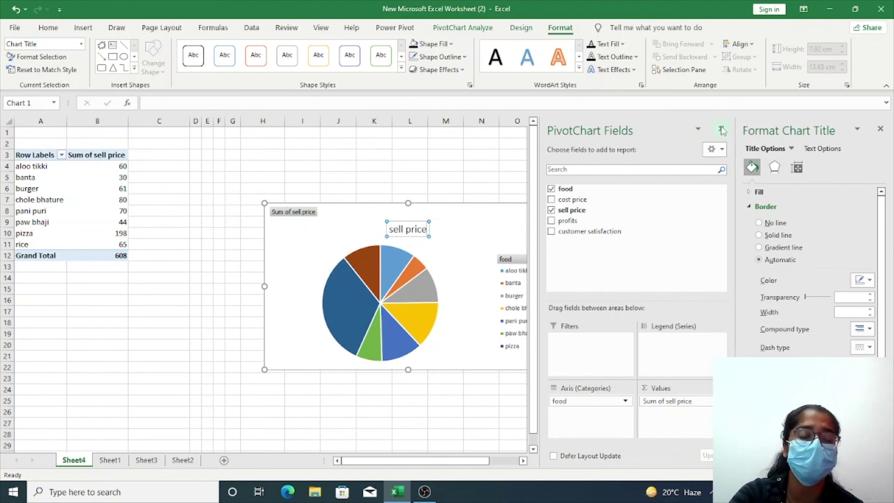
{"action": "left_click_drag", "start_coordinate": [719, 130], "coordinate": [735, 131]}
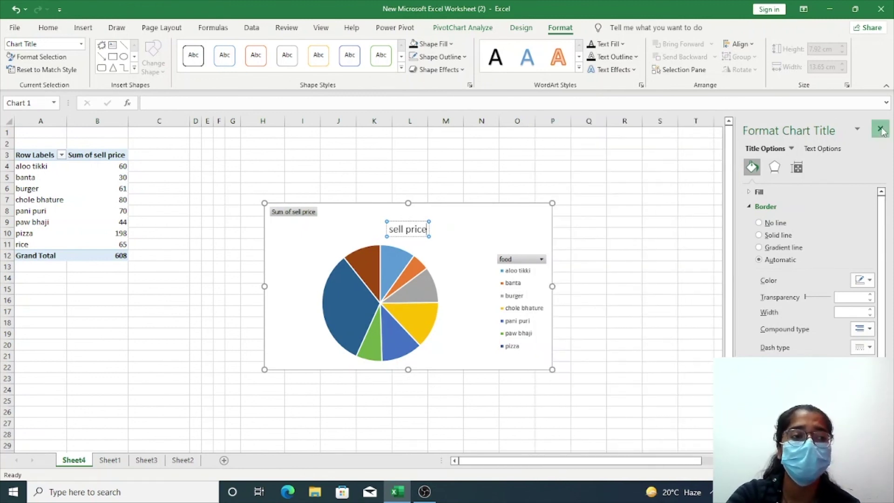
{"action": "left_click", "coordinate": [880, 128]}
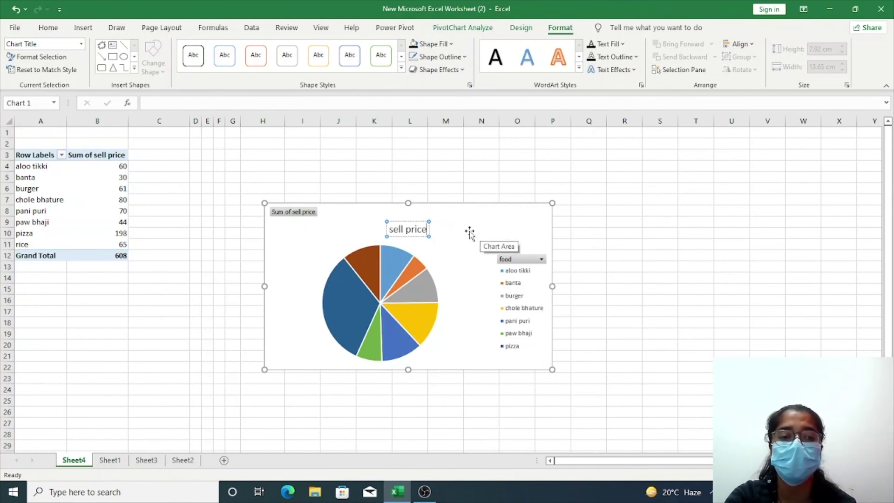
- Convert the sell price pie chart into a Clustered Bar chart
{"action": "right_click", "coordinate": [470, 233]}
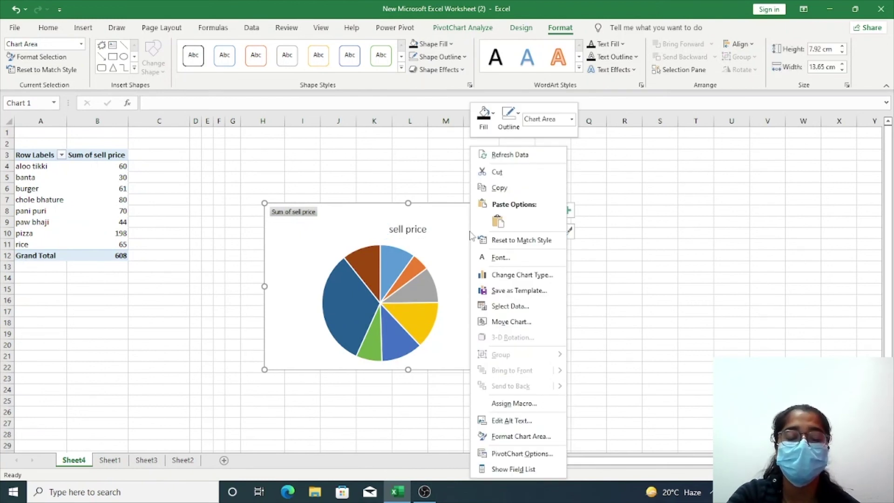
{"action": "left_click", "coordinate": [497, 274]}
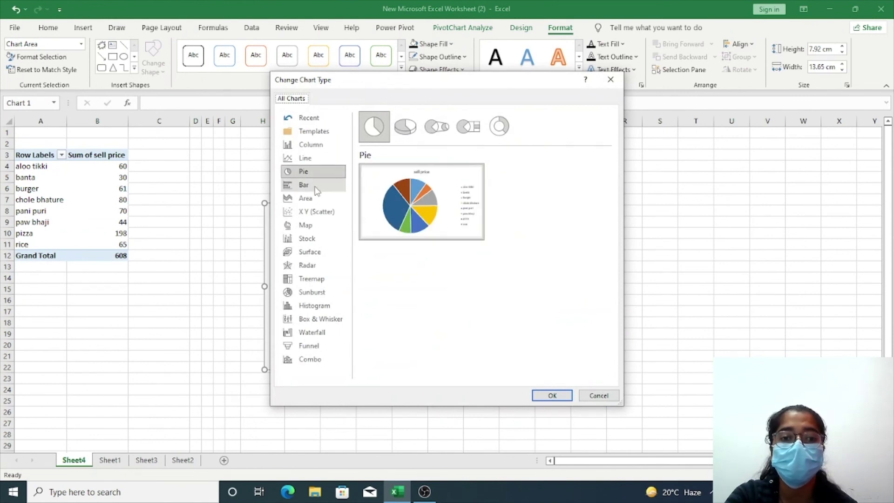
{"action": "left_click", "coordinate": [316, 190]}
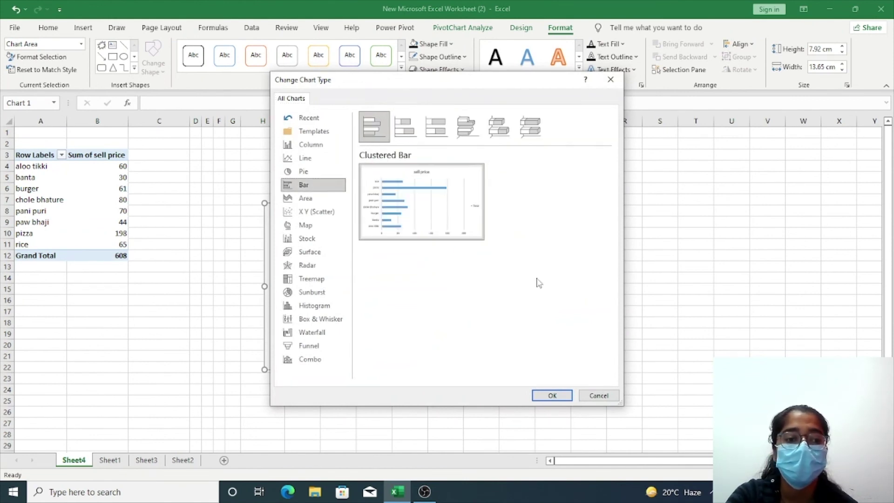
{"action": "left_click", "coordinate": [552, 397]}
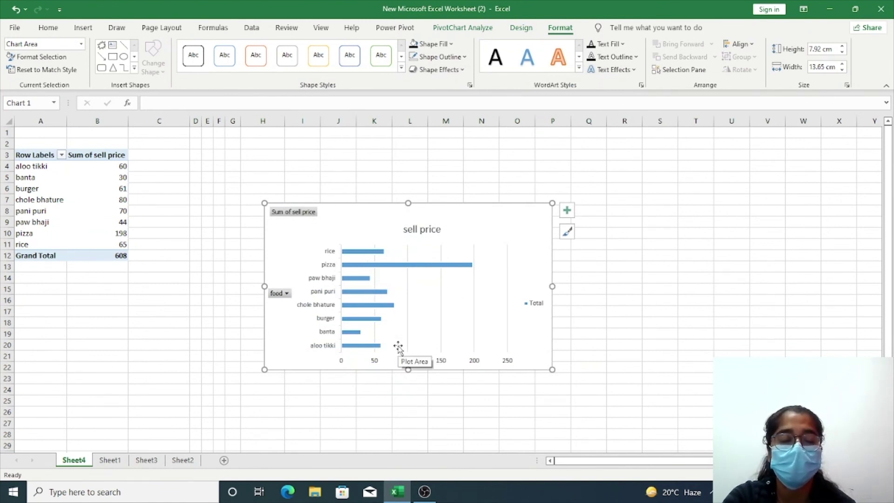
{"action": "left_click", "coordinate": [468, 246]}
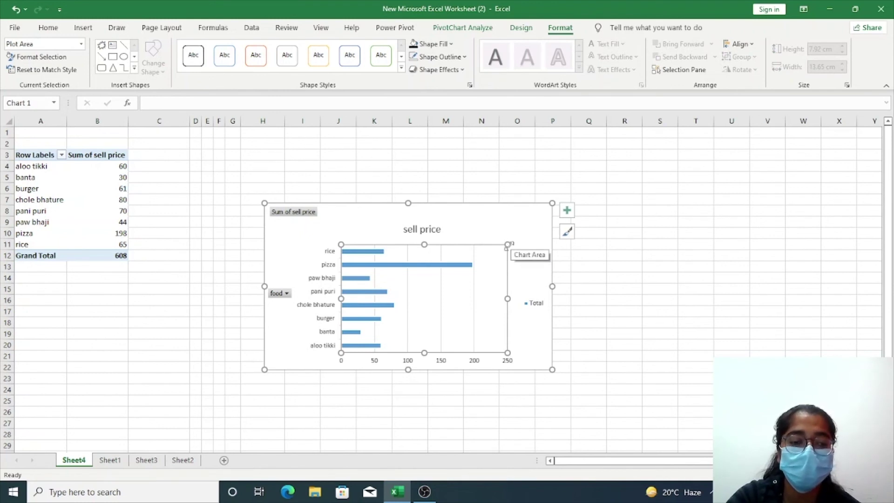
- Resize the plot area, enlarge the bar chart to 9.06 × 14.18 cm, and copy it
{"action": "mouse_move", "coordinate": [507, 245]}
{"action": "left_mouse_down"}
{"action": "mouse_move", "coordinate": [471, 279]}
{"action": "mouse_move", "coordinate": [512, 236]}
{"action": "left_mouse_up"}
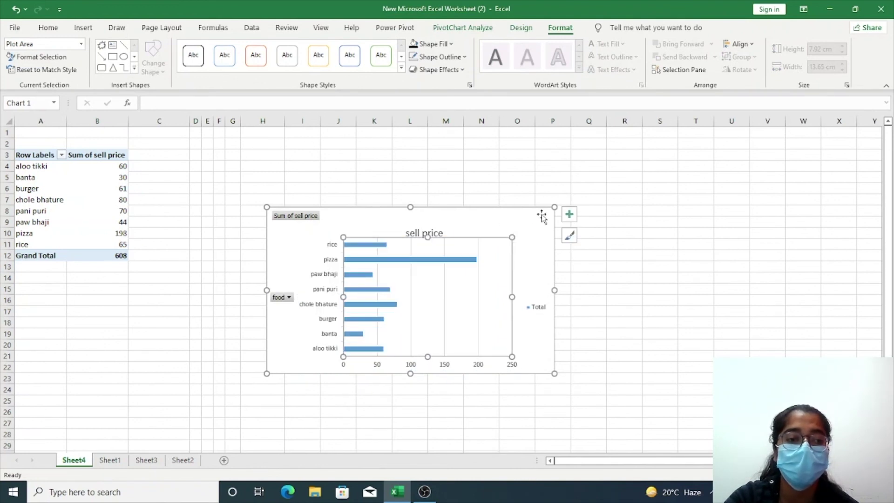
{"action": "mouse_move", "coordinate": [554, 207]}
{"action": "left_mouse_down"}
{"action": "mouse_move", "coordinate": [568, 184]}
{"action": "mouse_move", "coordinate": [525, 237]}
{"action": "mouse_move", "coordinate": [564, 183]}
{"action": "left_mouse_up"}
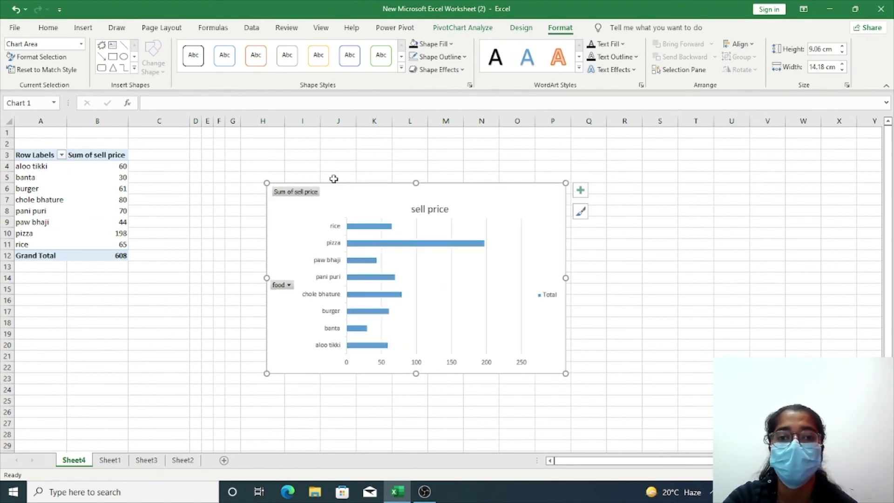
{"action": "right_click", "coordinate": [490, 203]}
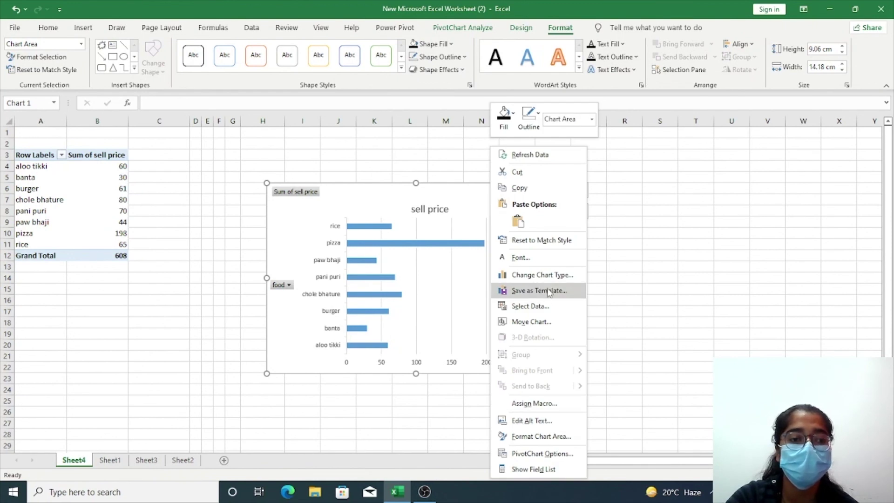
{"action": "left_click", "coordinate": [519, 188]}
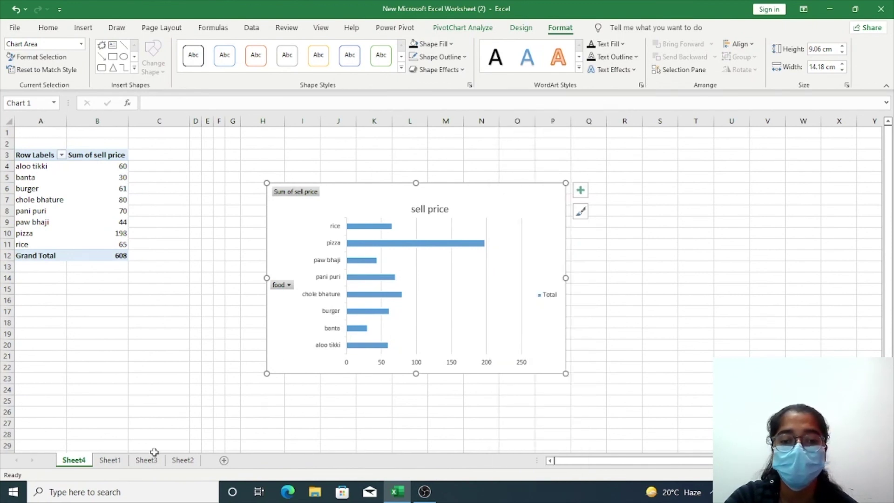
- Paste the bar chart onto Sheet1 near K28 with Keep Source Formatting
{"action": "left_click", "coordinate": [116, 460]}
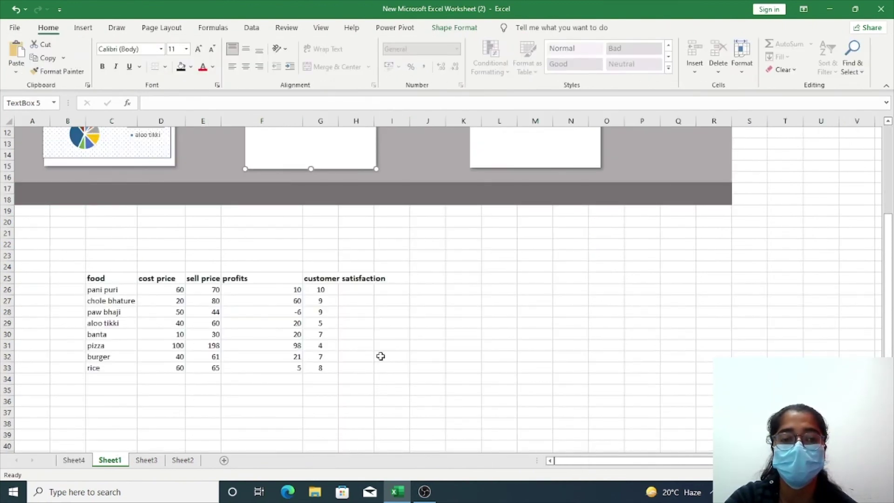
{"action": "left_click", "coordinate": [481, 318]}
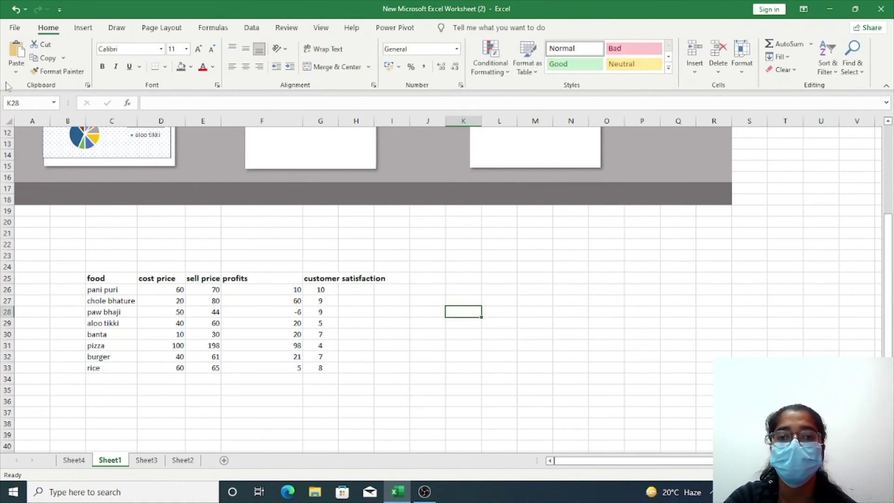
{"action": "left_click", "coordinate": [15, 71]}
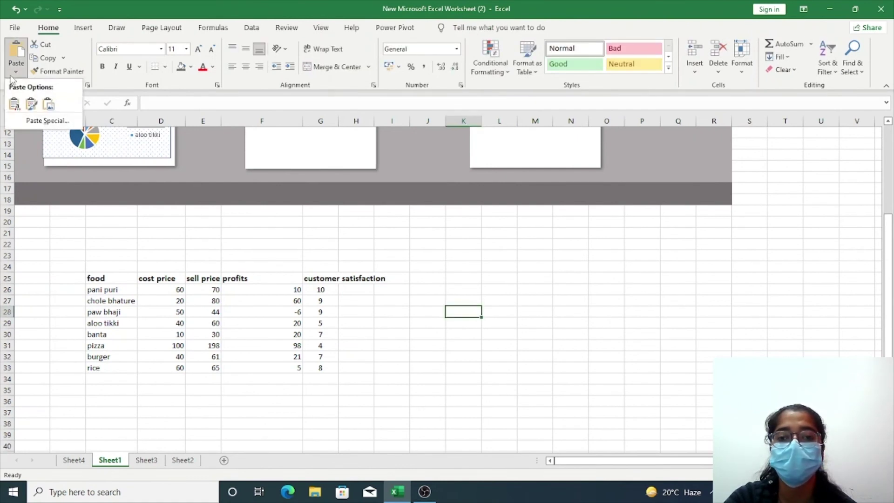
{"action": "left_click", "coordinate": [31, 105]}
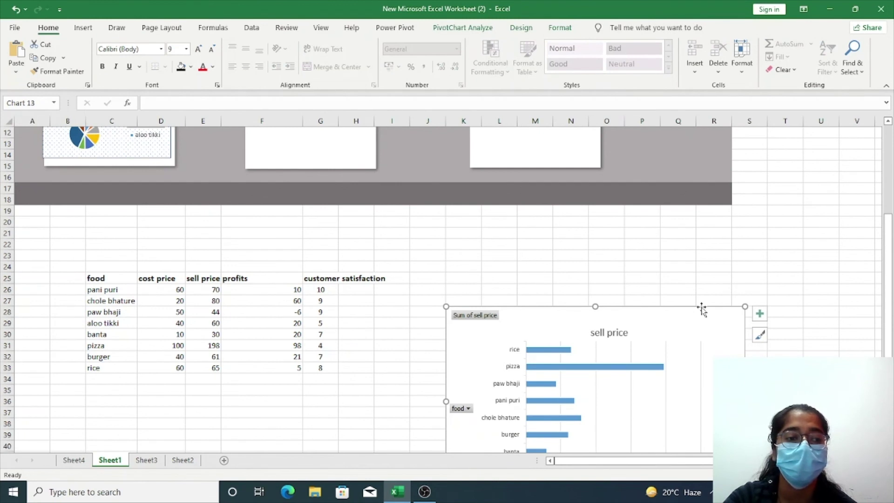
- Shrink the pasted chart and move it into the dashboard's sell price box
{"action": "left_click", "coordinate": [683, 354]}
{"action": "left_click_drag", "start_coordinate": [684, 354], "coordinate": [637, 398]}
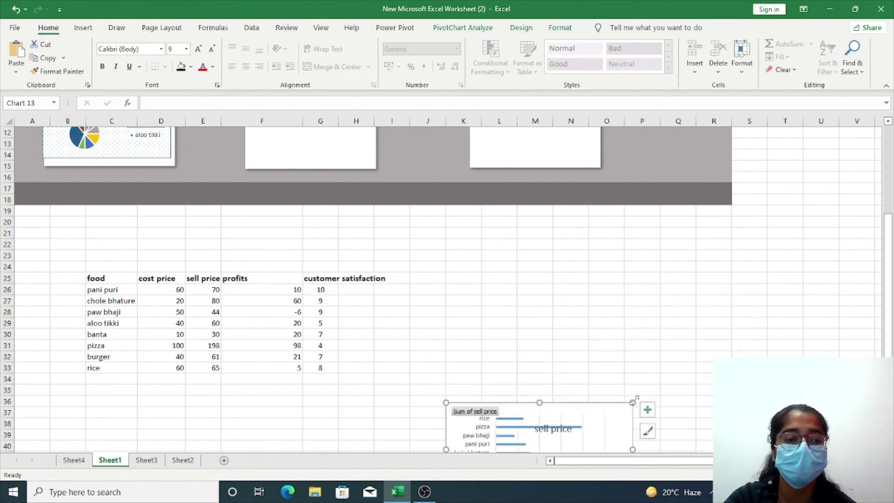
{"action": "left_click_drag", "start_coordinate": [560, 419], "coordinate": [473, 294]}
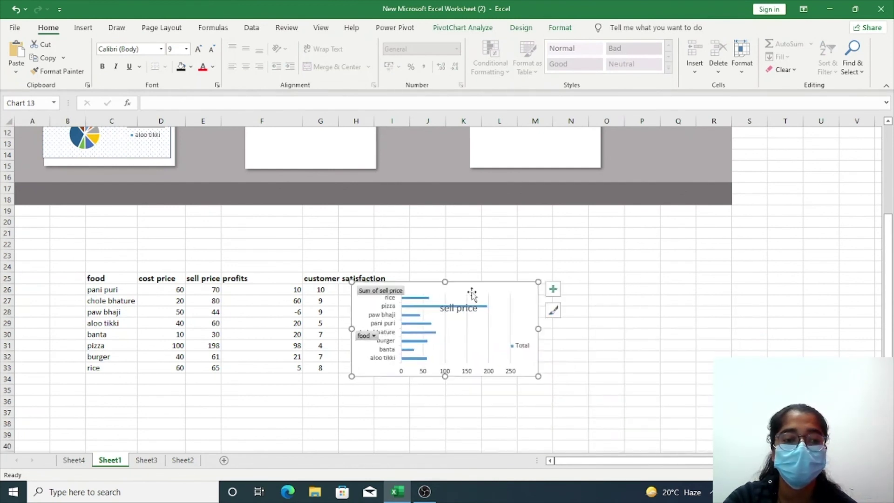
{"action": "scroll", "coordinate": [498, 322], "scroll_direction": "up", "scroll_amount": 1}
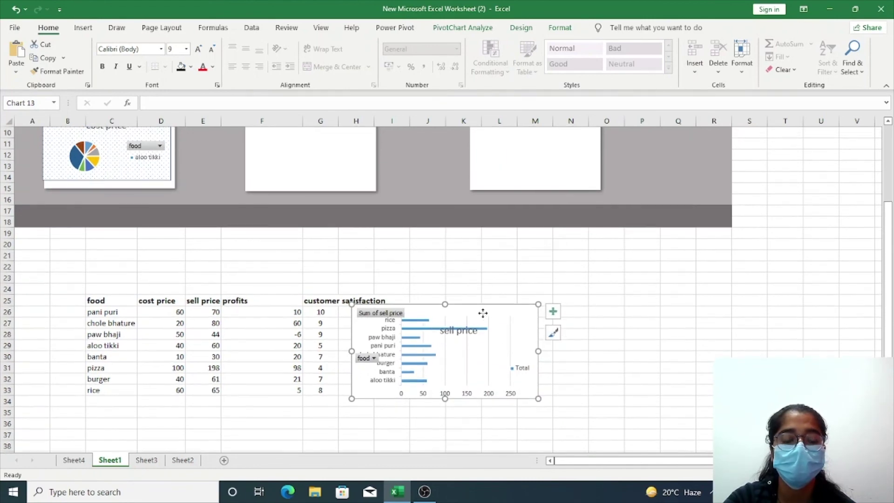
{"action": "left_click_drag", "start_coordinate": [483, 313], "coordinate": [365, 156]}
{"action": "scroll", "coordinate": [475, 279], "scroll_direction": "up", "scroll_amount": 2}
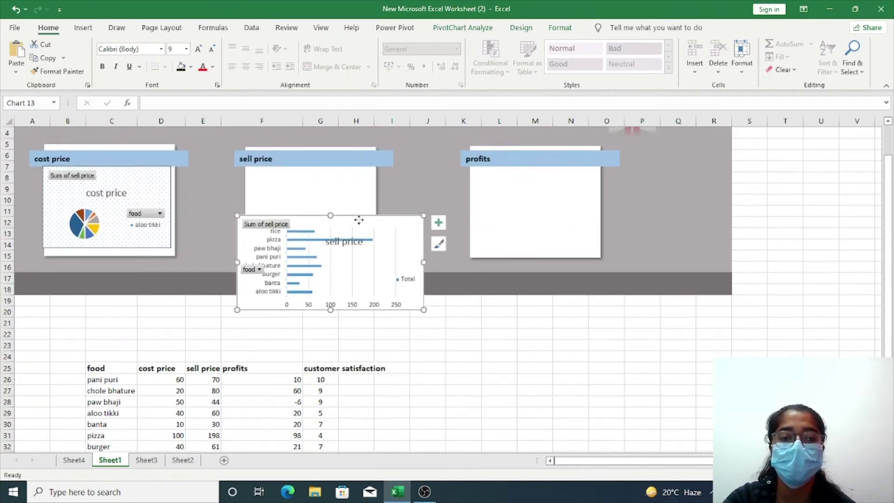
{"action": "left_click_drag", "start_coordinate": [358, 220], "coordinate": [336, 183]}
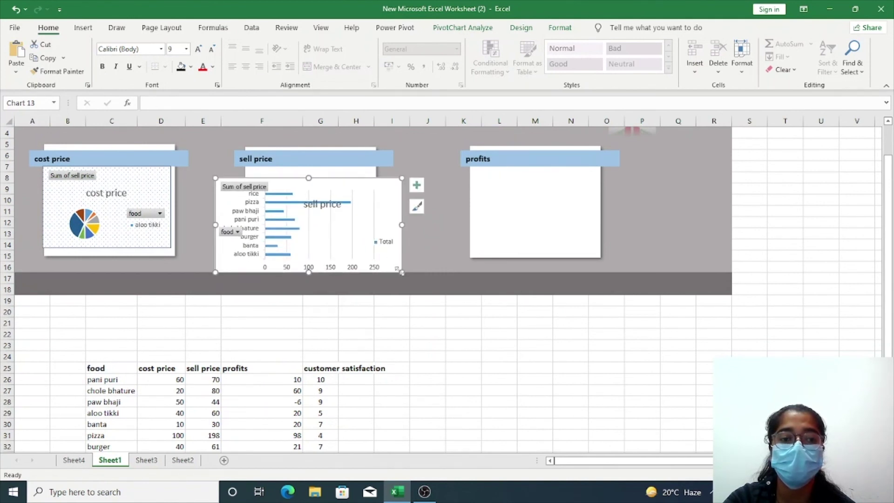
{"action": "left_click_drag", "start_coordinate": [402, 272], "coordinate": [382, 264]}
- Delete the chart title, narrow the chart, and shrink its plot area to fit
{"action": "left_click", "coordinate": [314, 204]}
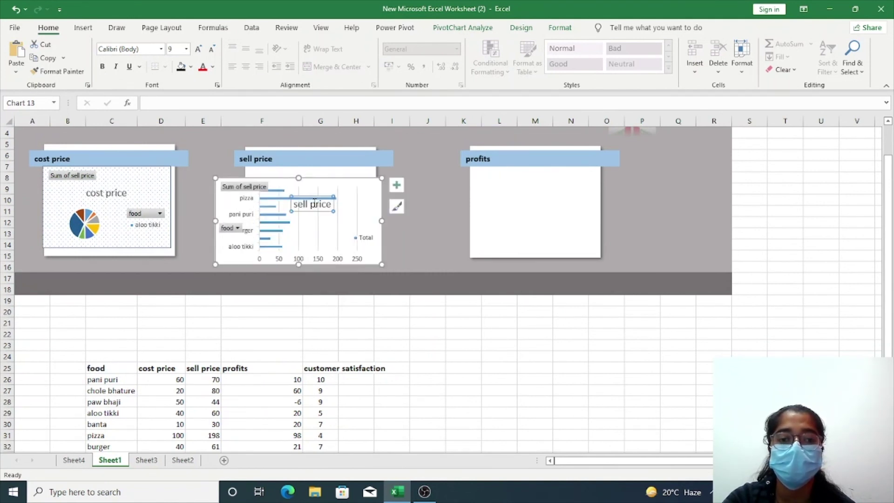
{"action": "key", "text": "Delete"}
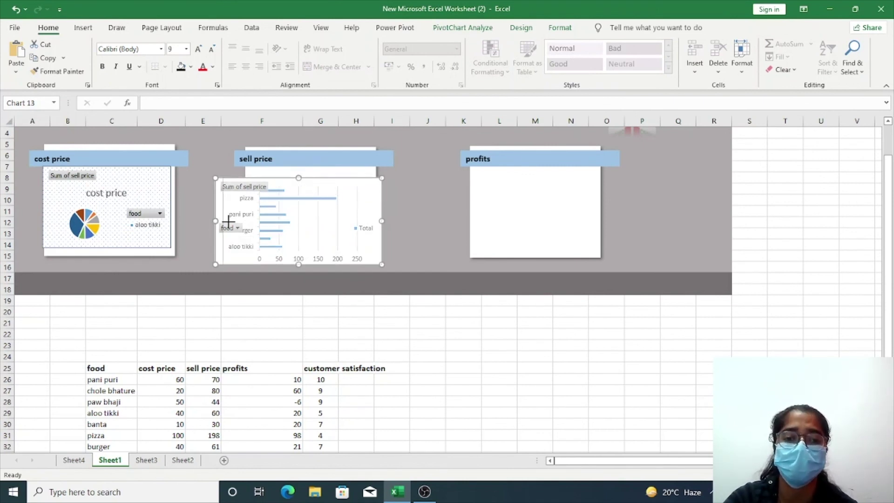
{"action": "left_click_drag", "start_coordinate": [215, 228], "coordinate": [231, 228]}
{"action": "left_click", "coordinate": [320, 190]}
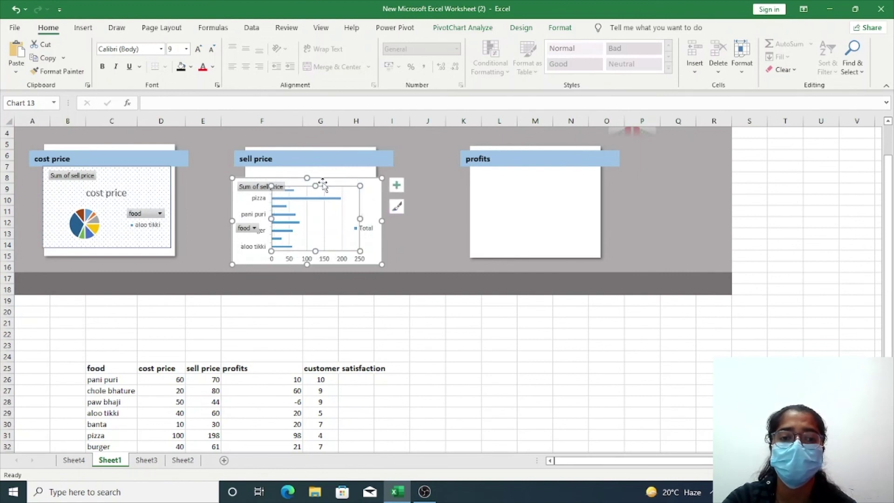
{"action": "mouse_move", "coordinate": [317, 178]}
{"action": "left_mouse_down"}
{"action": "mouse_move", "coordinate": [318, 187]}
{"action": "mouse_move", "coordinate": [341, 174]}
{"action": "left_mouse_up"}
{"action": "left_click", "coordinate": [507, 355]}
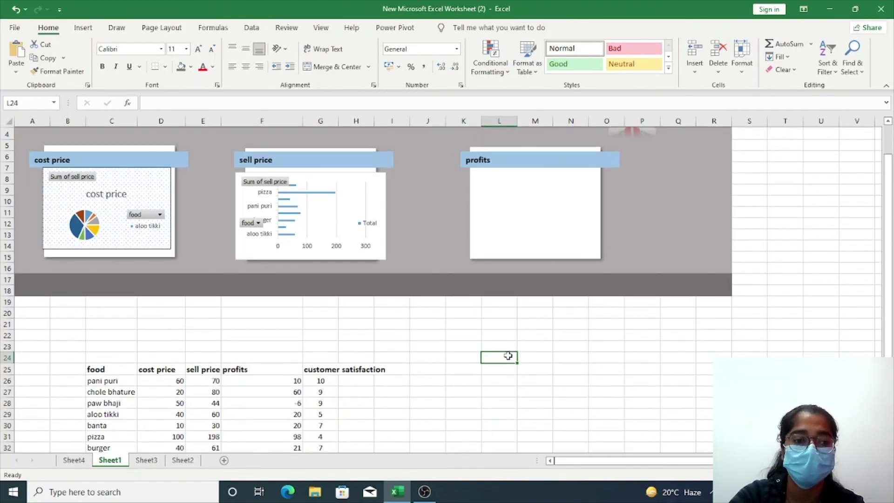
{"action": "scroll", "coordinate": [507, 355], "scroll_direction": "up", "scroll_amount": 1}
- On Sheet4, make the pivot table sum profits instead of sell price
{"action": "scroll", "coordinate": [508, 355], "scroll_direction": "down", "scroll_amount": 1}
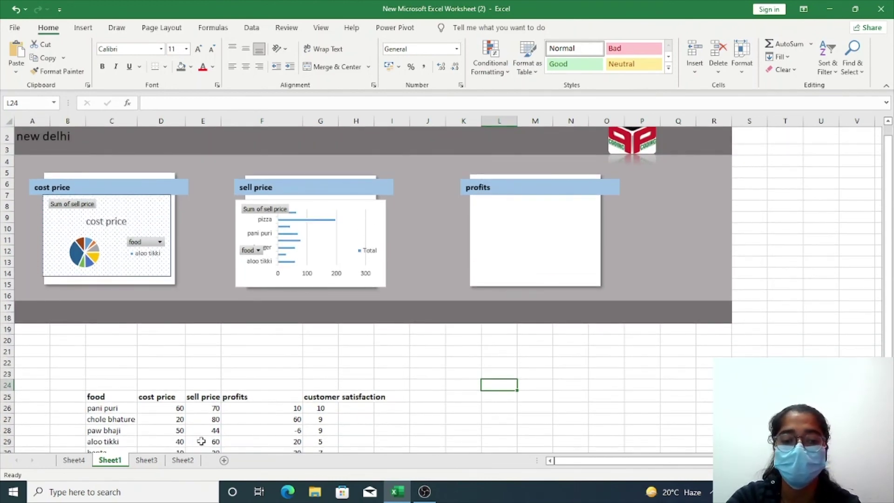
{"action": "left_click", "coordinate": [183, 460]}
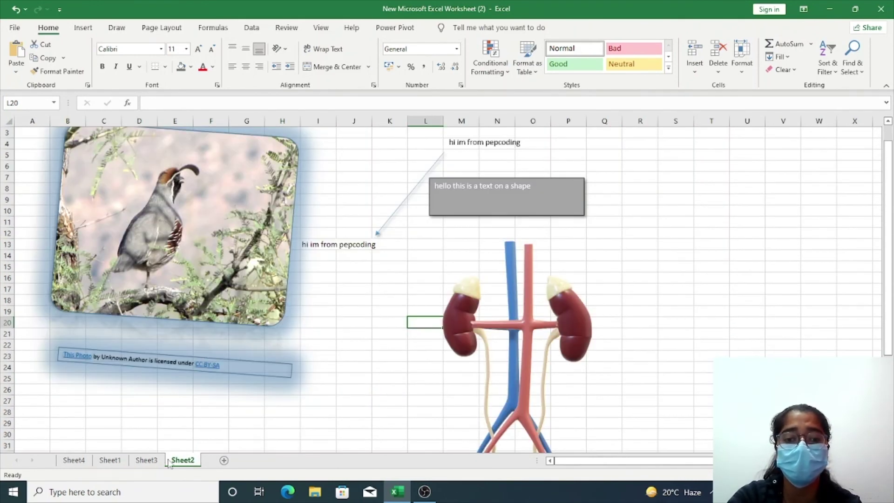
{"action": "left_click", "coordinate": [147, 460]}
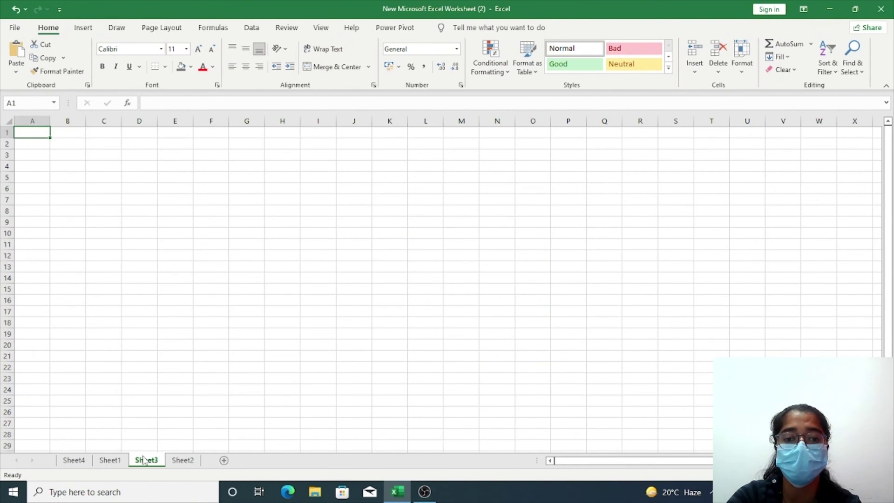
{"action": "left_click", "coordinate": [73, 461]}
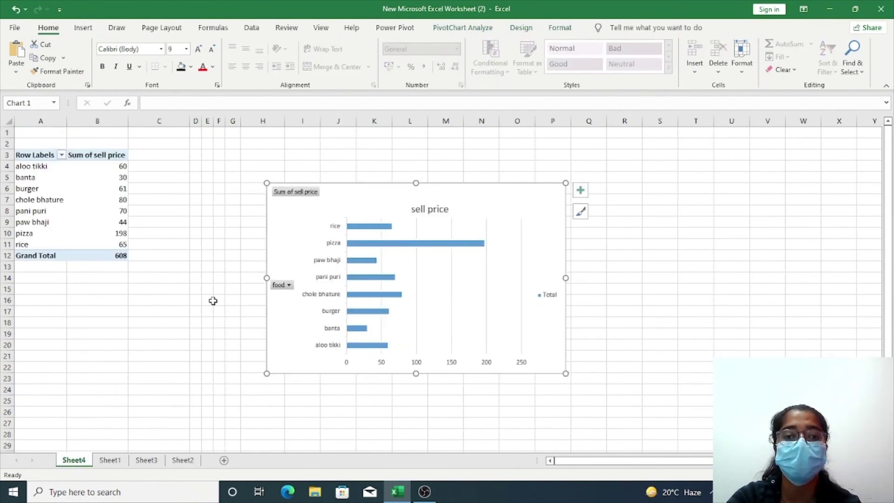
{"action": "left_click", "coordinate": [100, 222]}
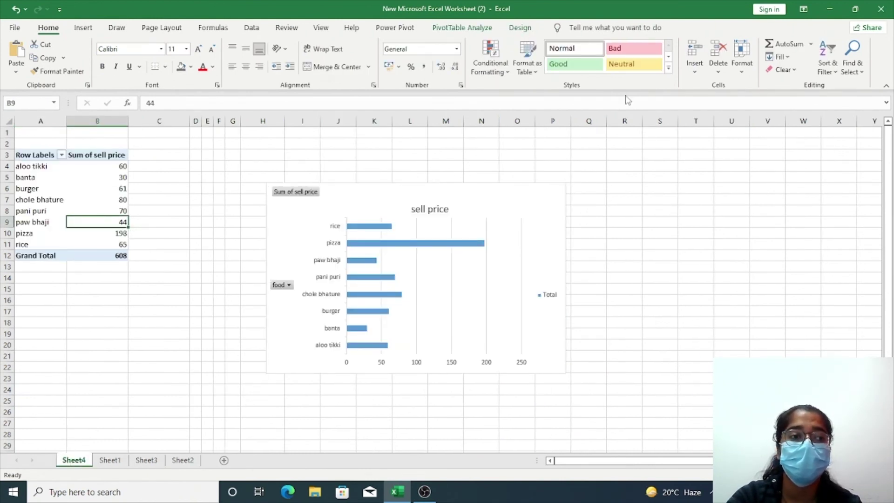
{"action": "left_click", "coordinate": [469, 32]}
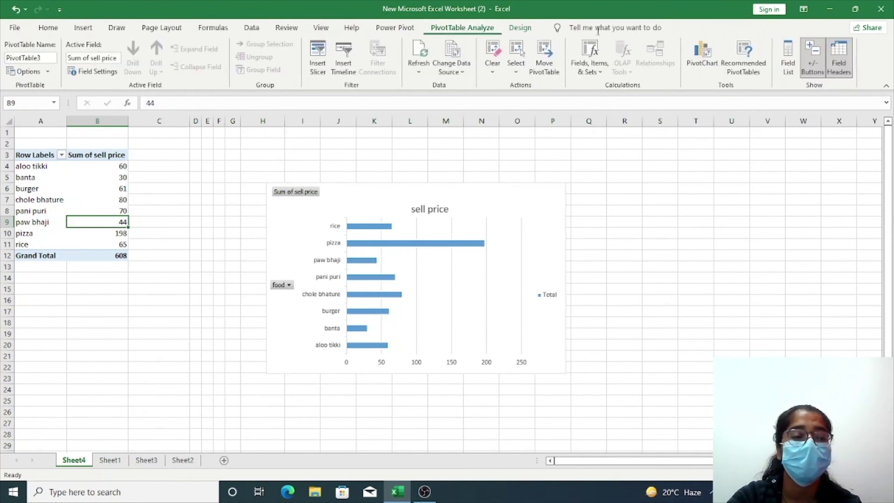
{"action": "left_click", "coordinate": [787, 63]}
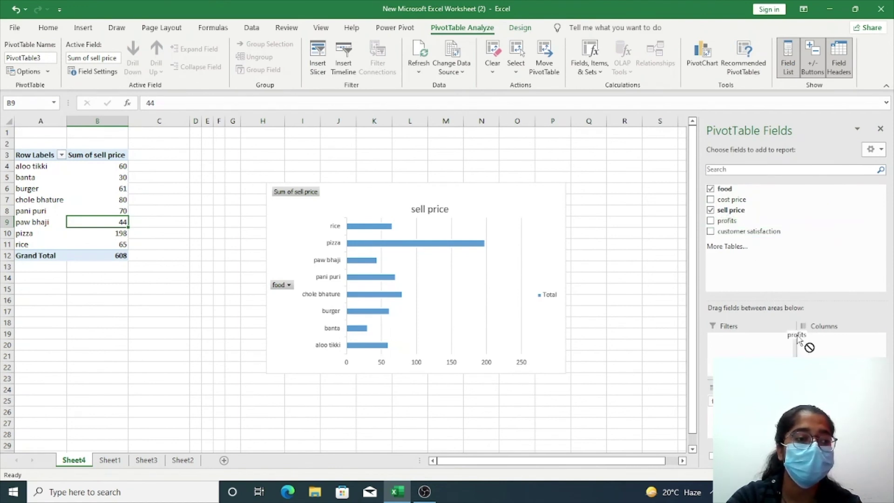
{"action": "mouse_move", "coordinate": [727, 223]}
{"action": "left_mouse_down"}
{"action": "mouse_move", "coordinate": [833, 419]}
{"action": "mouse_move", "coordinate": [651, 354]}
{"action": "left_mouse_up"}
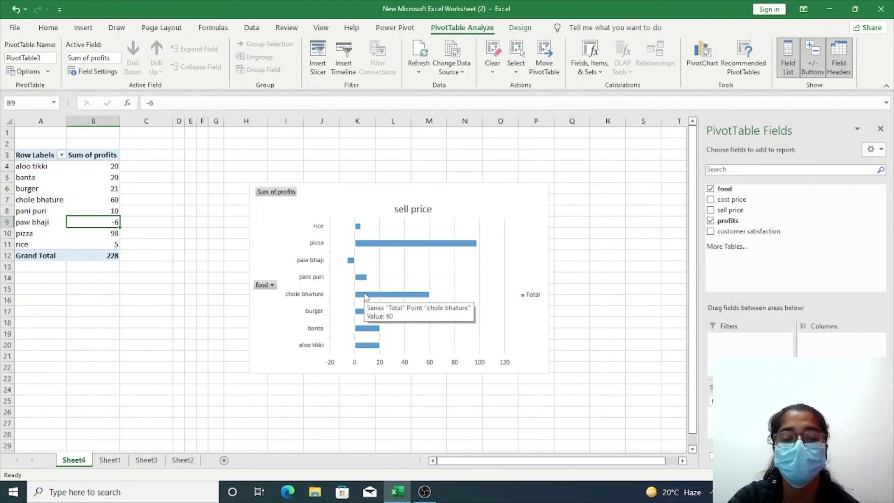
- Change the profits chart to a clustered column chart after previewing area, radar and line
{"action": "right_click", "coordinate": [411, 269]}
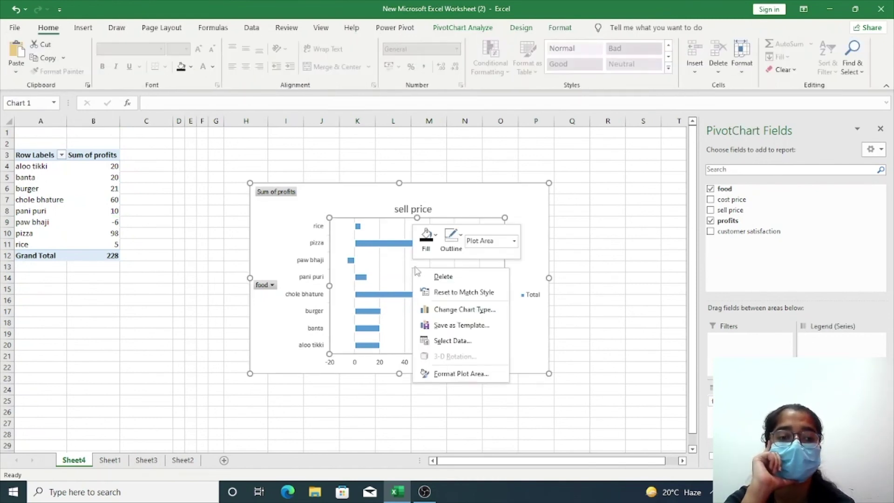
{"action": "left_click", "coordinate": [463, 310]}
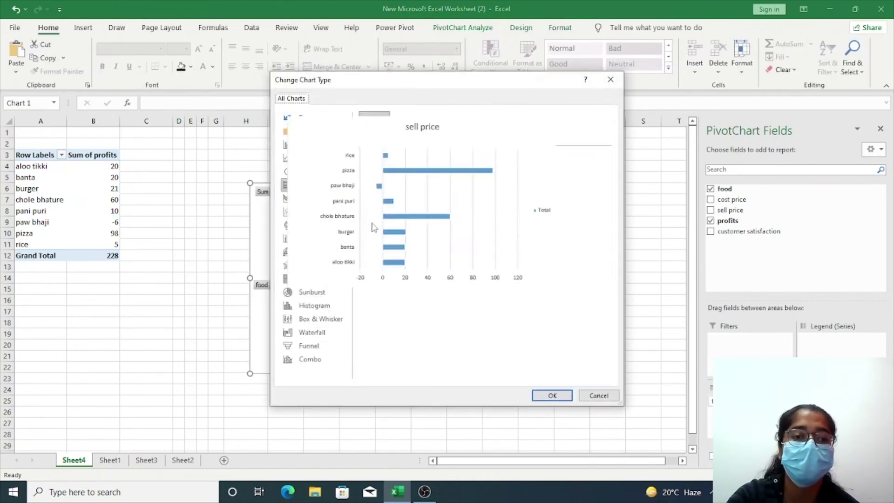
{"action": "left_click", "coordinate": [323, 201]}
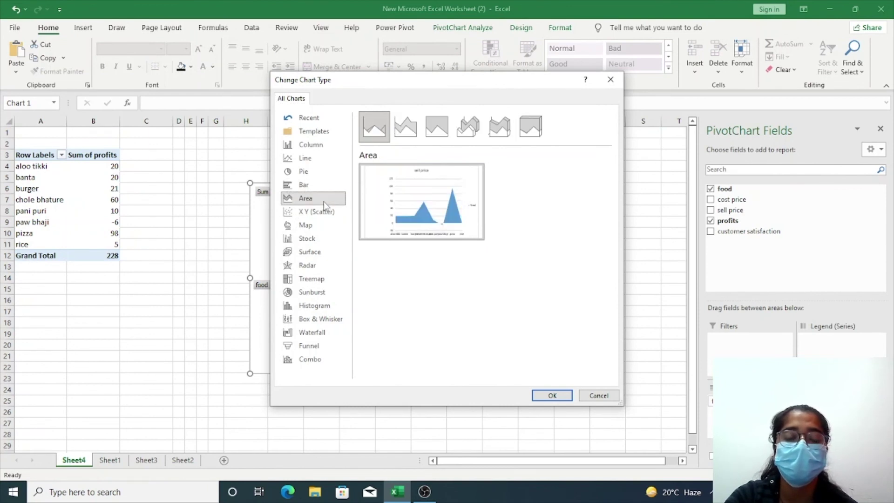
{"action": "left_click", "coordinate": [301, 267]}
{"action": "mouse_move", "coordinate": [420, 202]}
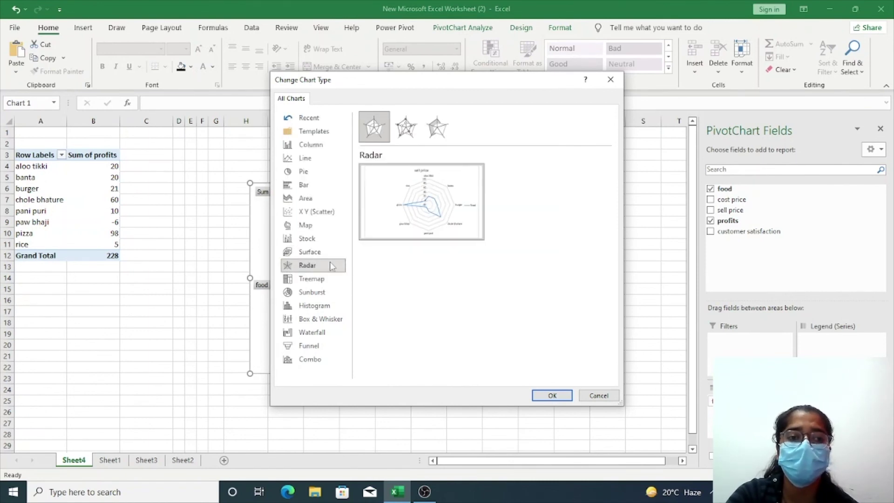
{"action": "left_click", "coordinate": [315, 158]}
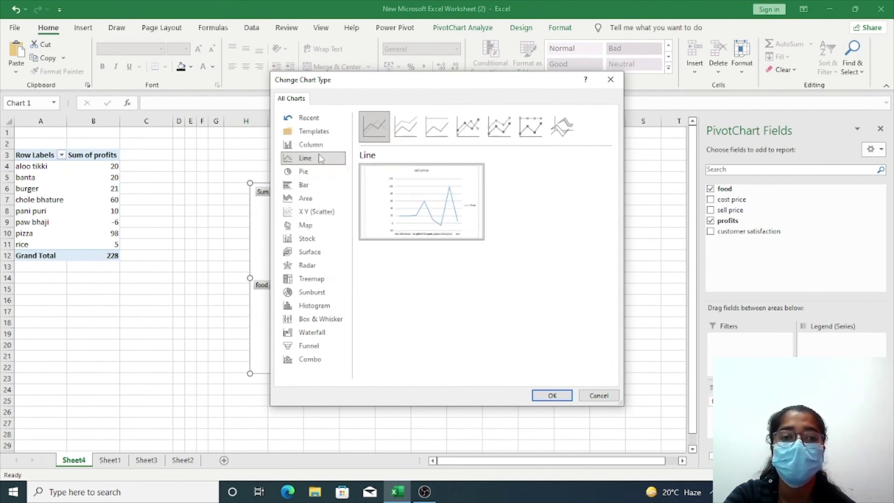
{"action": "left_click", "coordinate": [315, 145]}
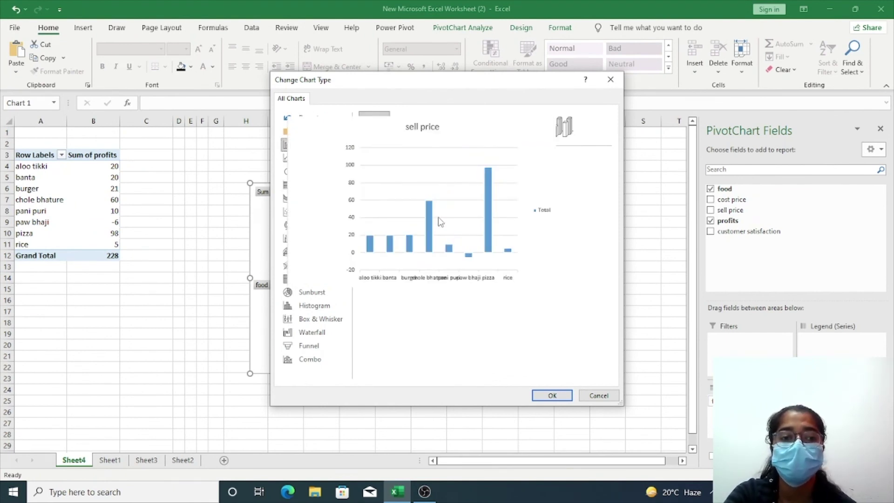
{"action": "left_click", "coordinate": [551, 395]}
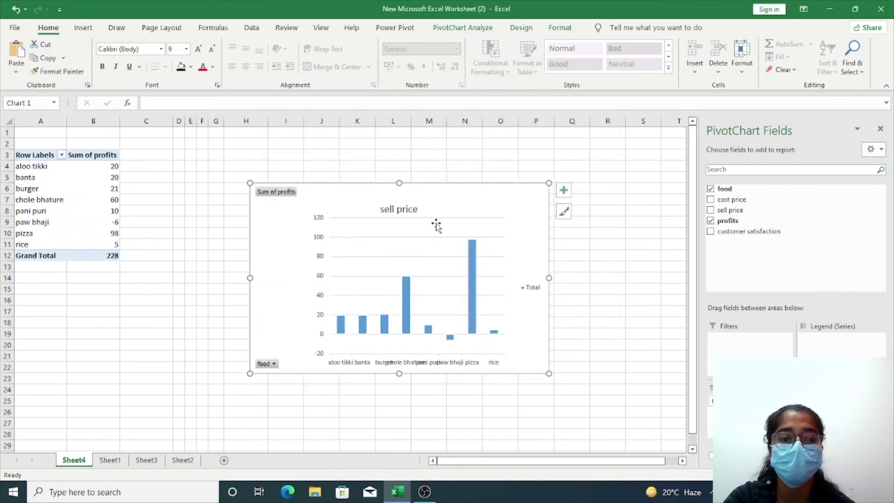
- Copy the profits column chart and paste it onto the Sheet1 dashboard
{"action": "right_click", "coordinate": [453, 198]}
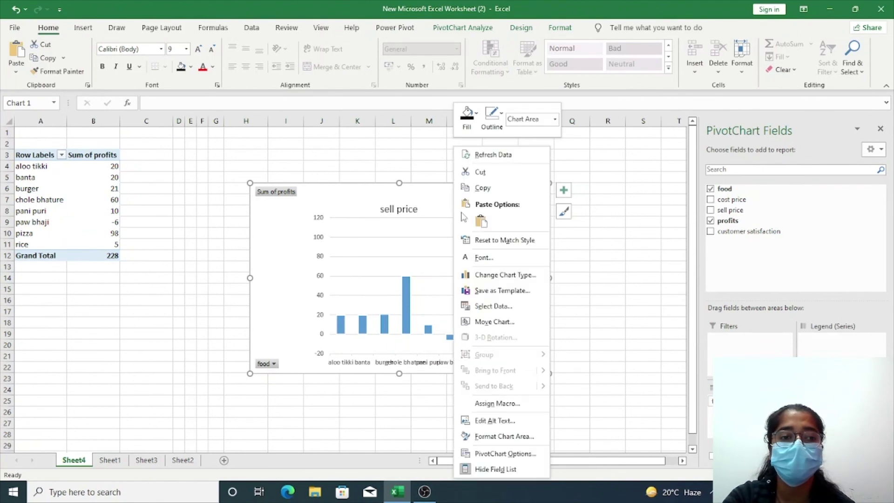
{"action": "left_click", "coordinate": [490, 191]}
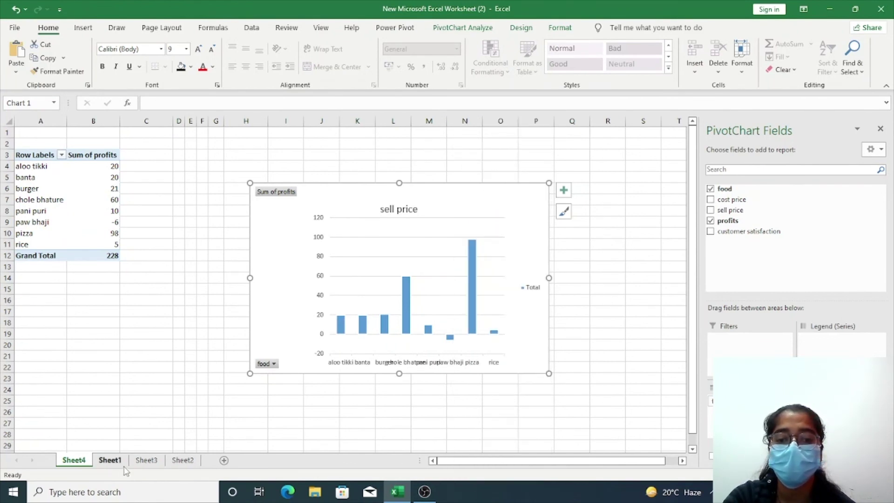
{"action": "left_click", "coordinate": [110, 460]}
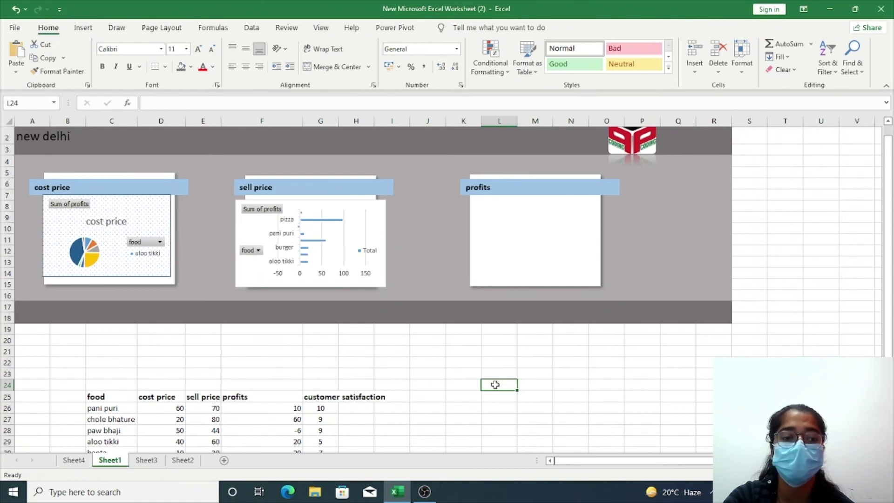
{"action": "left_click", "coordinate": [16, 73]}
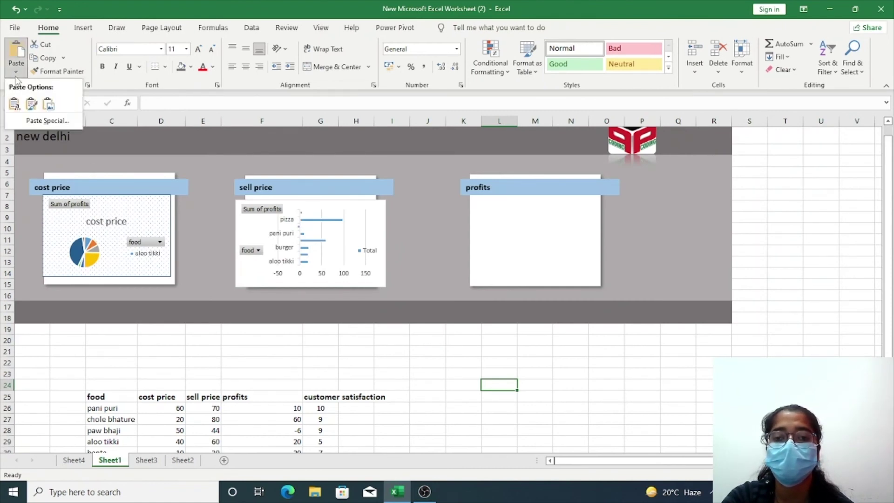
{"action": "left_click", "coordinate": [31, 104]}
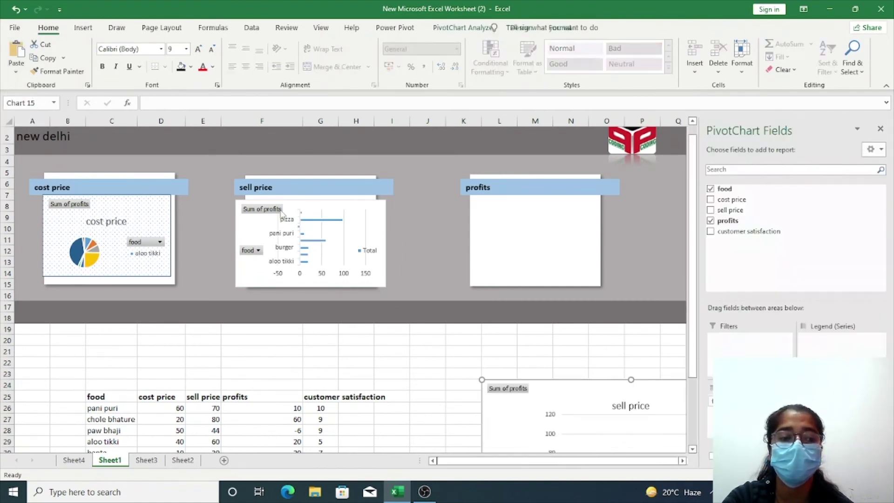
- Move and shrink the pasted profits column chart into the dashboard's empty profits box
{"action": "mouse_move", "coordinate": [586, 401]}
{"action": "left_mouse_down"}
{"action": "mouse_move", "coordinate": [534, 368]}
{"action": "mouse_move", "coordinate": [510, 335]}
{"action": "left_mouse_up"}
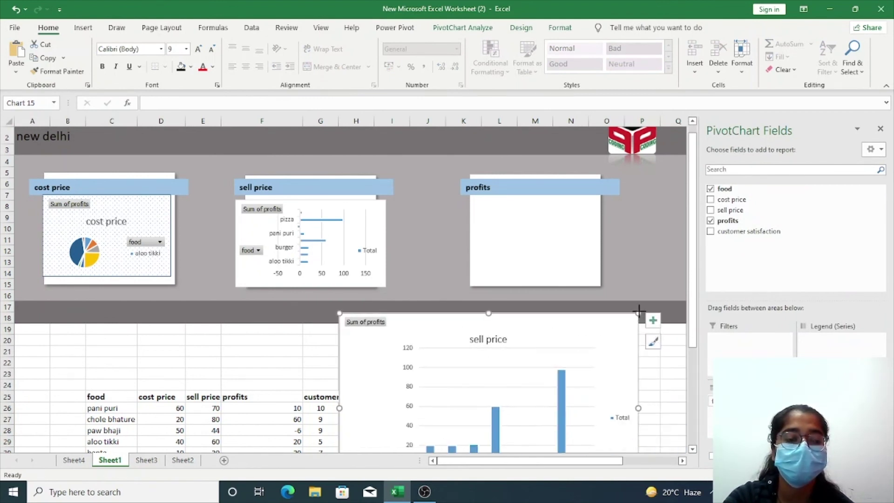
{"action": "left_click_drag", "start_coordinate": [638, 313], "coordinate": [558, 418]}
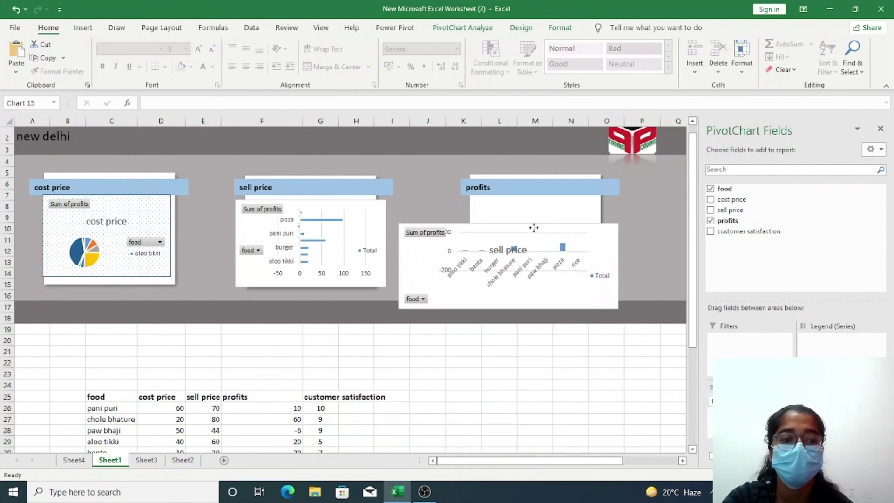
{"action": "left_click_drag", "start_coordinate": [473, 426], "coordinate": [539, 218]}
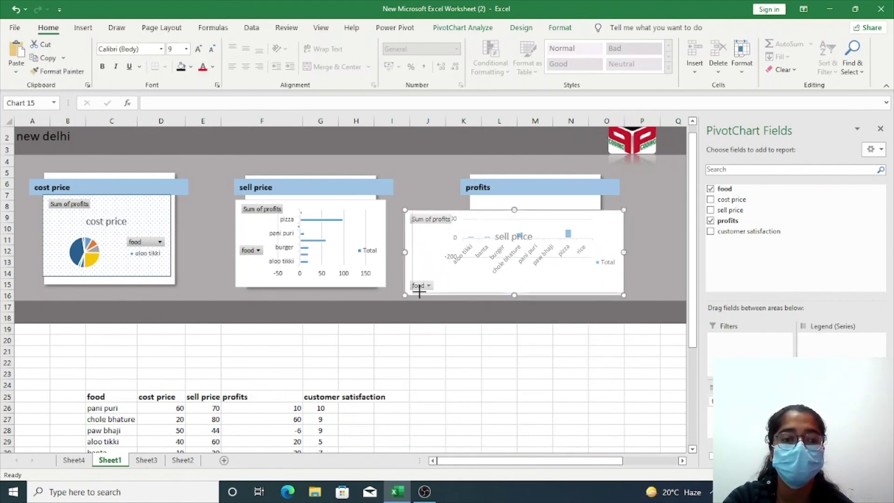
{"action": "left_click_drag", "start_coordinate": [403, 296], "coordinate": [494, 286]}
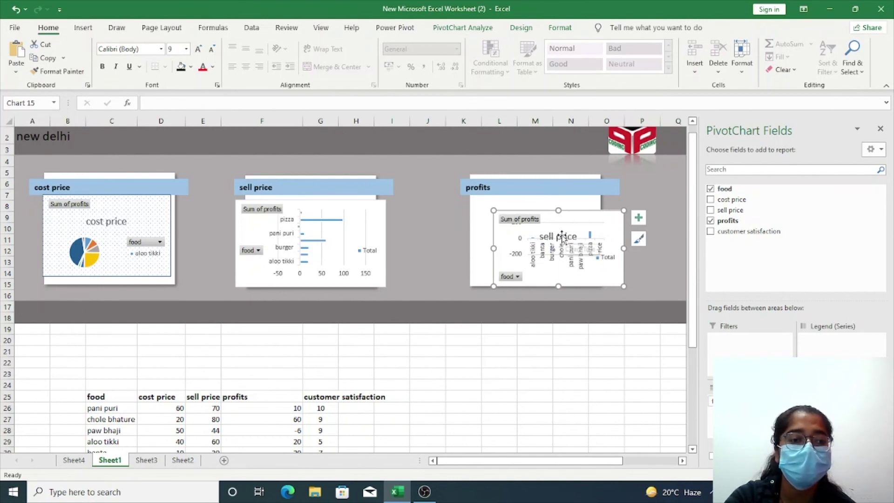
{"action": "left_click_drag", "start_coordinate": [552, 221], "coordinate": [530, 203]}
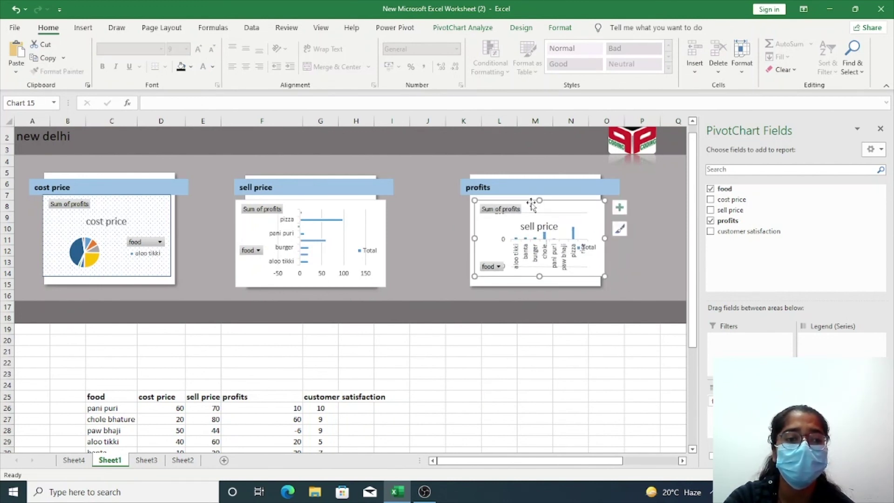
- Delete the chart's 'sell price' title and stretch its top, bottom and left edges to fill the box
{"action": "left_click", "coordinate": [543, 227]}
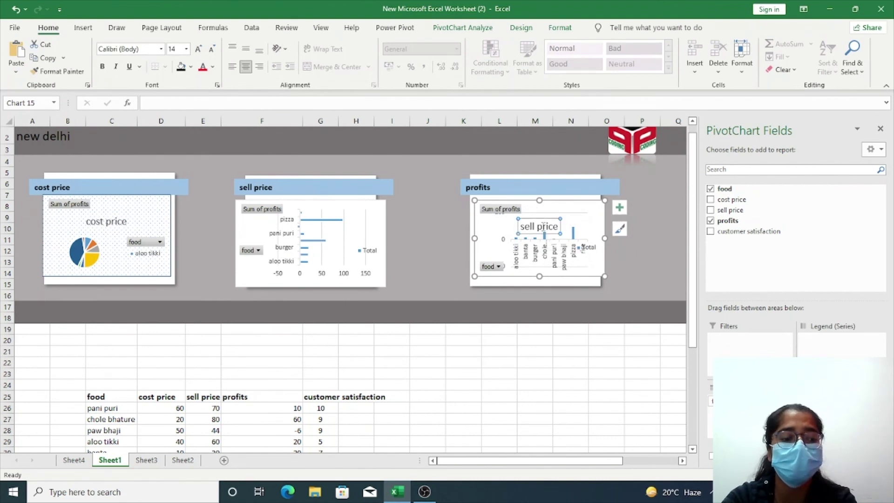
{"action": "key", "text": "Delete"}
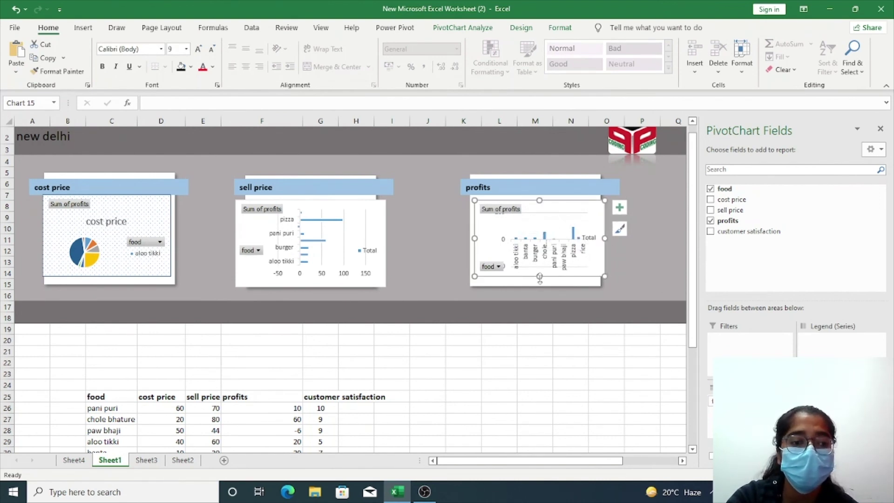
{"action": "left_click_drag", "start_coordinate": [539, 274], "coordinate": [540, 290]}
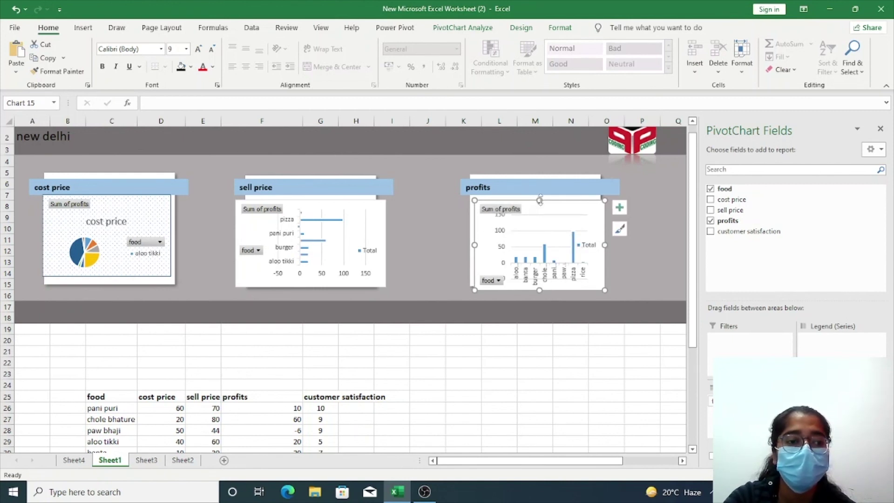
{"action": "left_click_drag", "start_coordinate": [539, 196], "coordinate": [539, 195]}
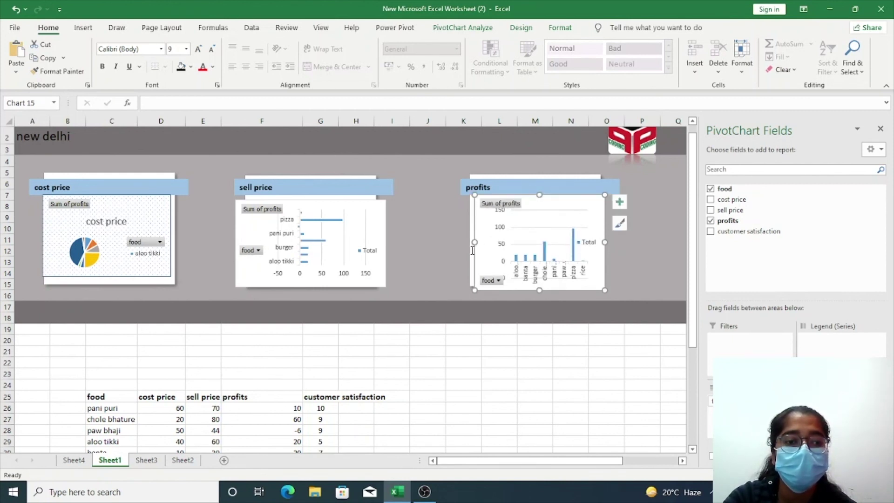
{"action": "left_click_drag", "start_coordinate": [473, 242], "coordinate": [463, 242]}
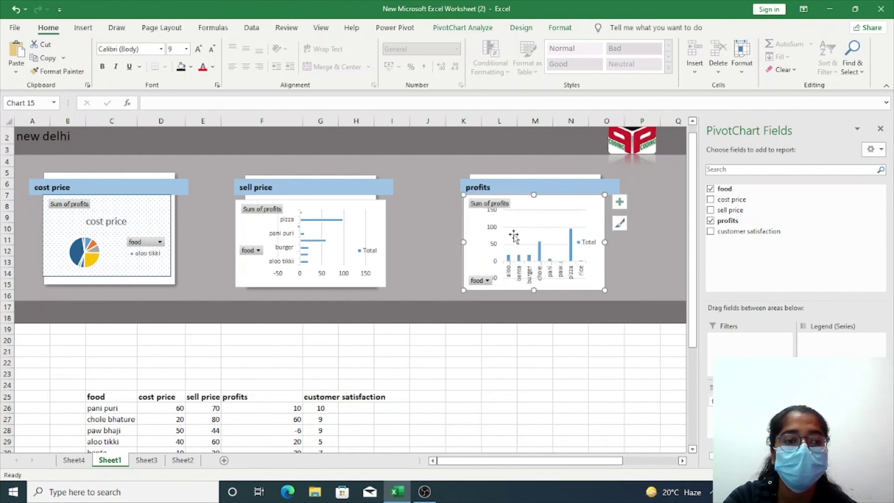
- Open the profits plot area's formatting settings, close the field list, and view shadow and glow options
{"action": "right_click", "coordinate": [529, 237]}
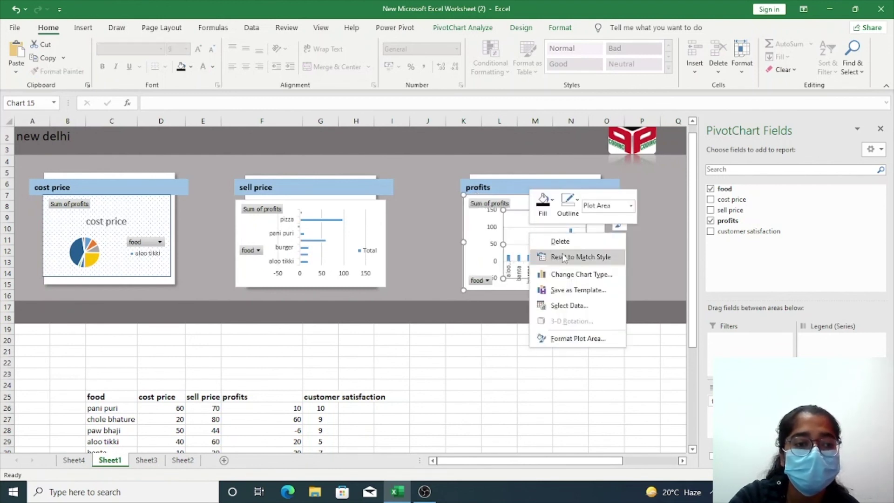
{"action": "left_click", "coordinate": [577, 338]}
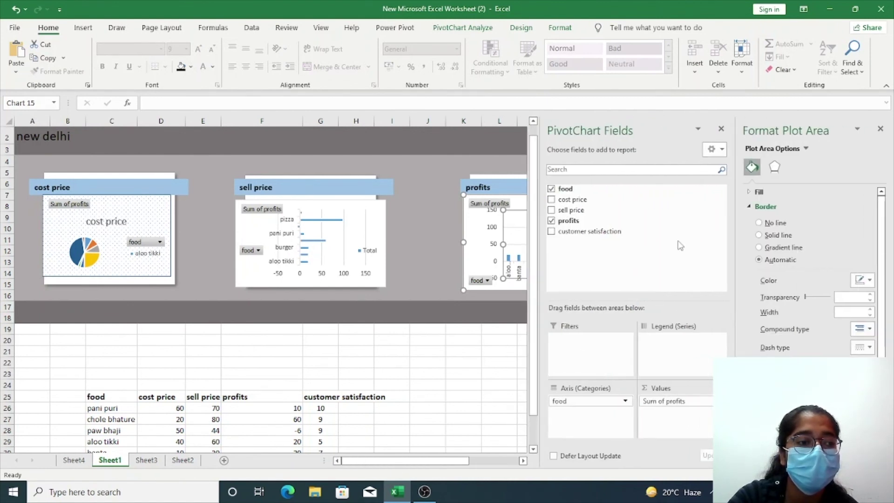
{"action": "left_click", "coordinate": [721, 128]}
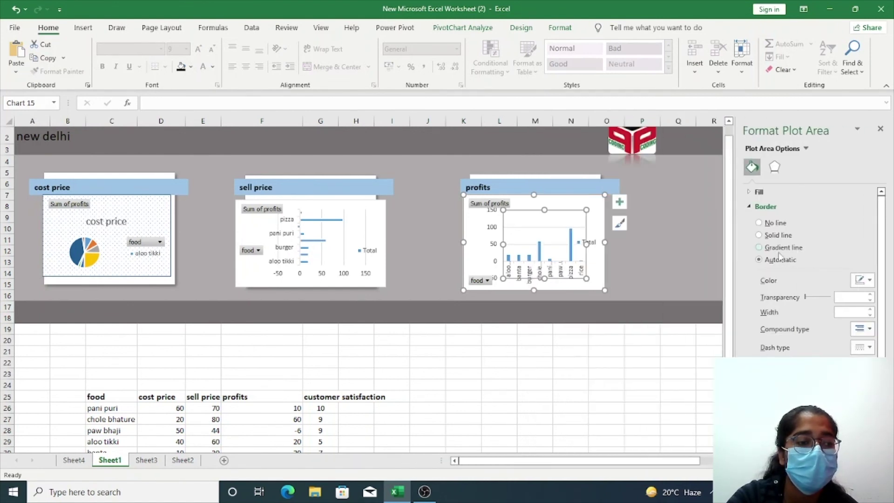
{"action": "left_click", "coordinate": [774, 168]}
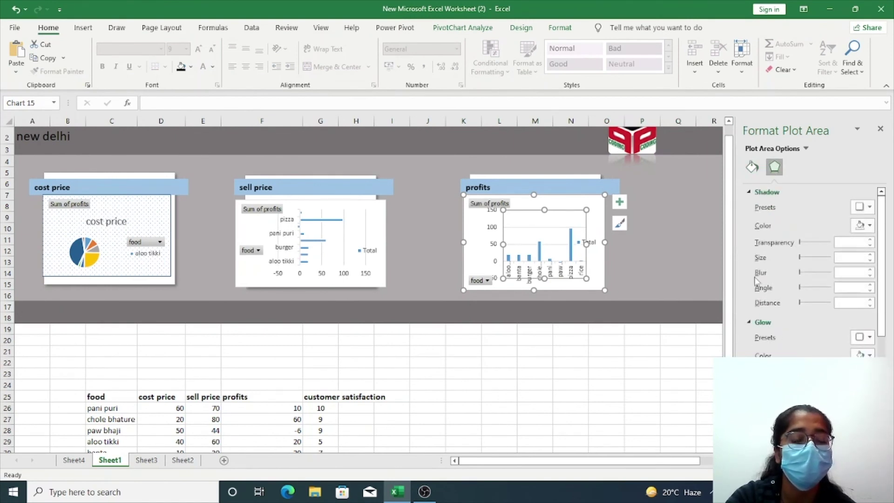
- Reselect the profits chart's plot area, then its whole chart area for formatting
{"action": "right_click", "coordinate": [570, 229]}
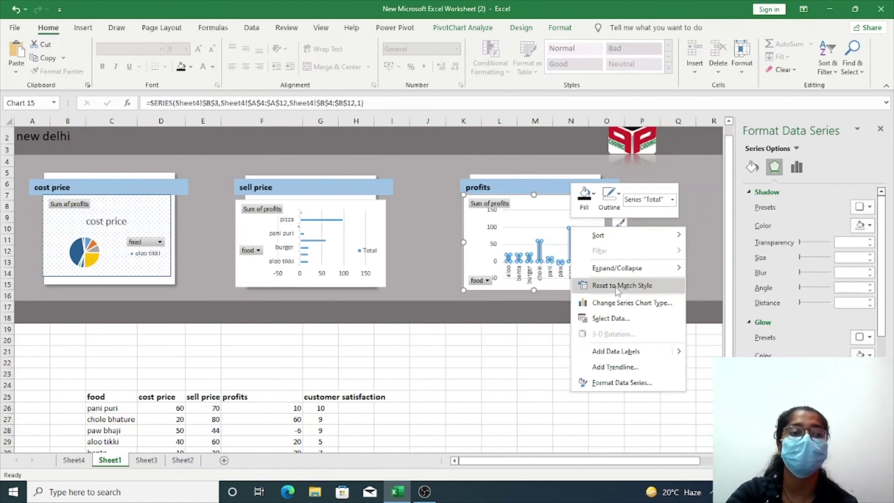
{"action": "left_click", "coordinate": [617, 285]}
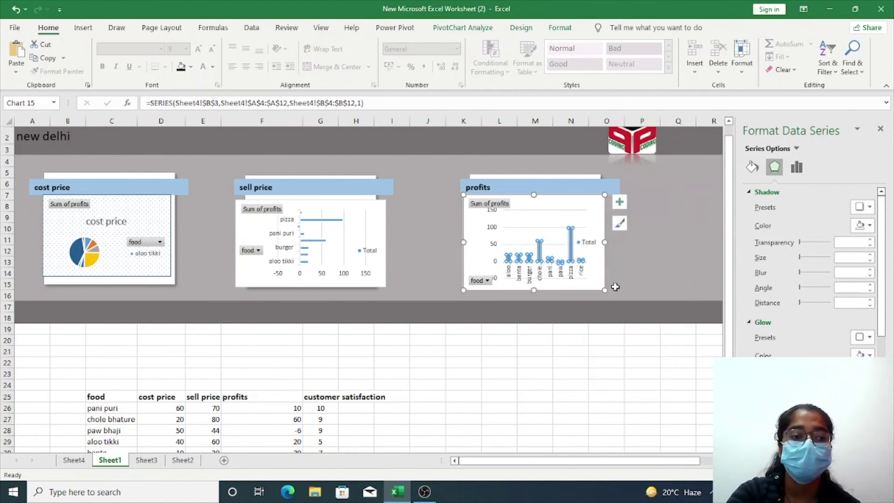
{"action": "left_click", "coordinate": [578, 314]}
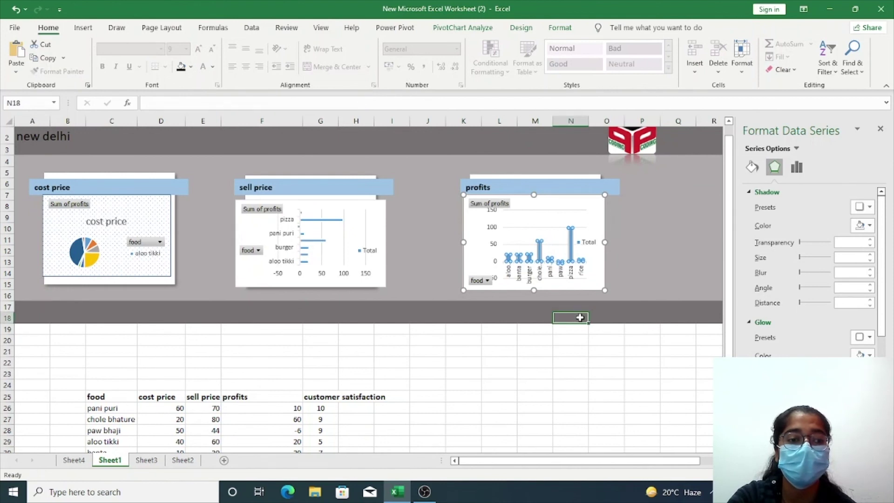
{"action": "left_click", "coordinate": [548, 230]}
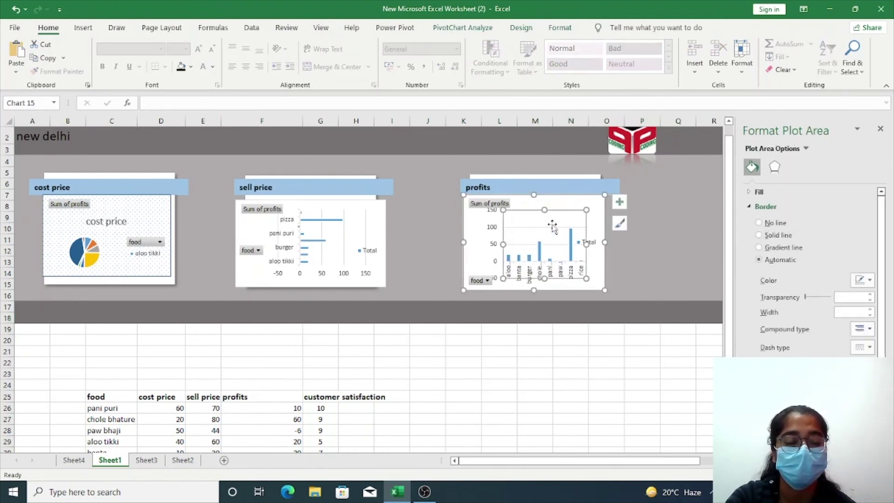
{"action": "left_click", "coordinate": [526, 201]}
{"action": "scroll", "coordinate": [535, 329], "scroll_direction": "up", "scroll_amount": 1}
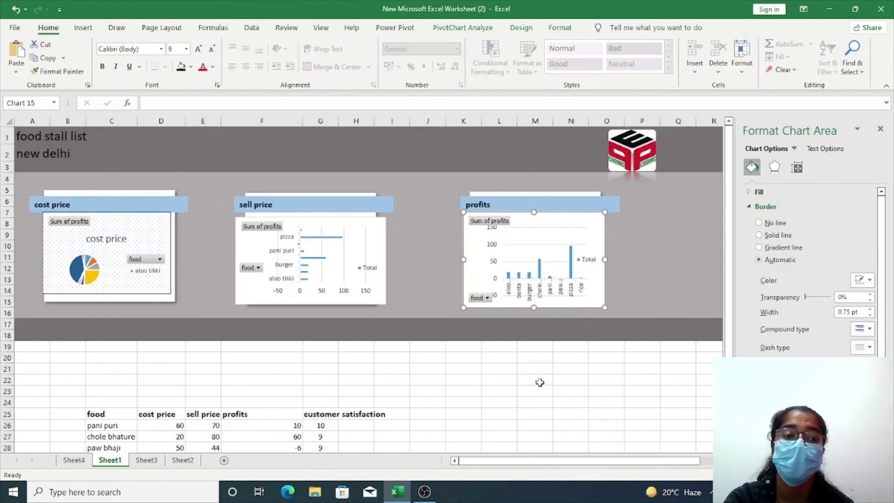
- Convert the food data range C25:G33 into a table with headers
{"action": "scroll", "coordinate": [539, 382], "scroll_direction": "down", "scroll_amount": 3}
{"action": "scroll", "coordinate": [539, 383], "scroll_direction": "down", "scroll_amount": 1}
{"action": "scroll", "coordinate": [539, 382], "scroll_direction": "down", "scroll_amount": 4}
{"action": "scroll", "coordinate": [539, 382], "scroll_direction": "up", "scroll_amount": 2}
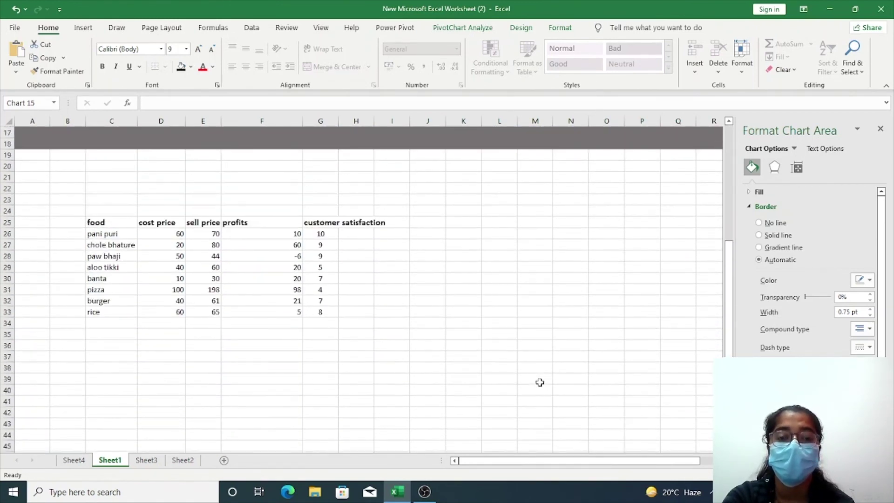
{"action": "left_click", "coordinate": [115, 222]}
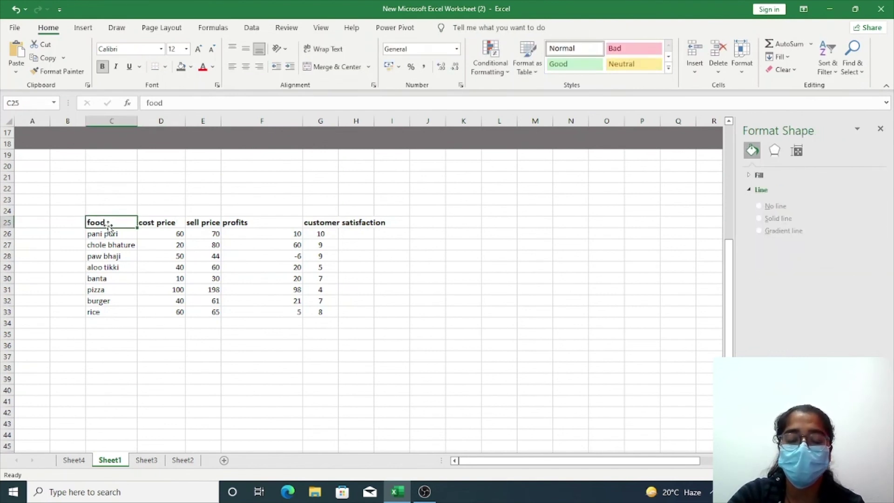
{"action": "left_click_drag", "start_coordinate": [111, 219], "coordinate": [317, 312]}
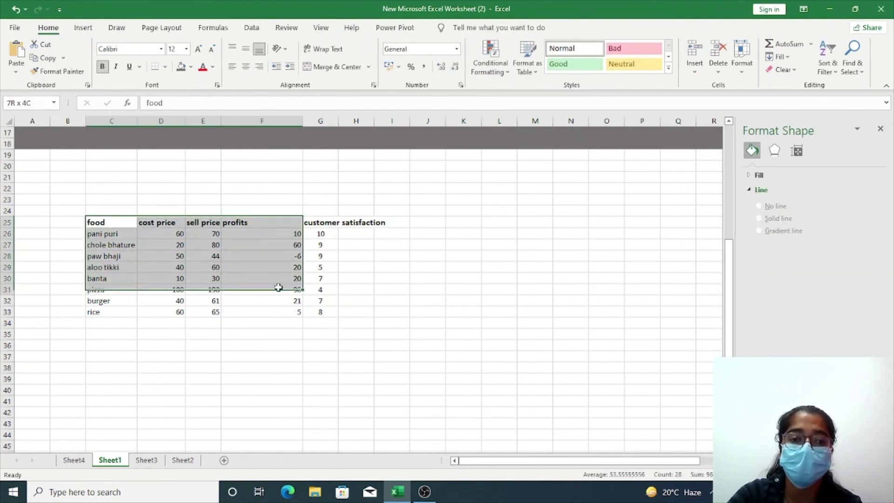
{"action": "left_click", "coordinate": [84, 29]}
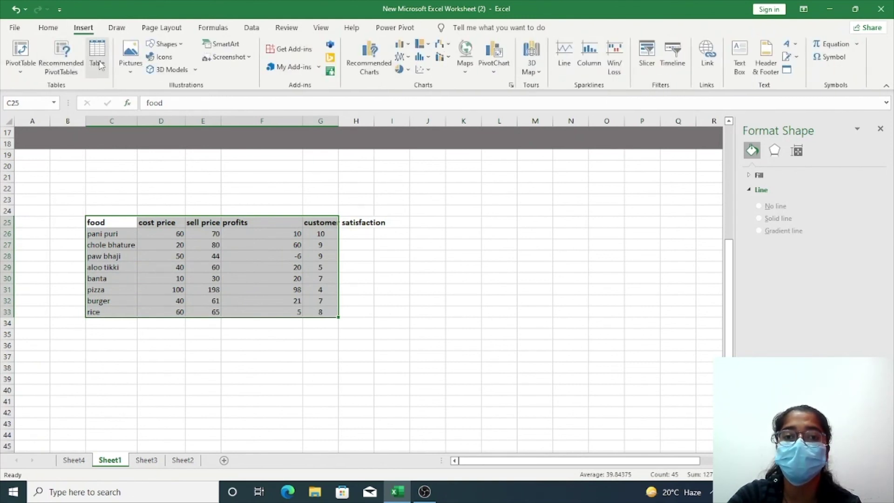
{"action": "left_click", "coordinate": [98, 64]}
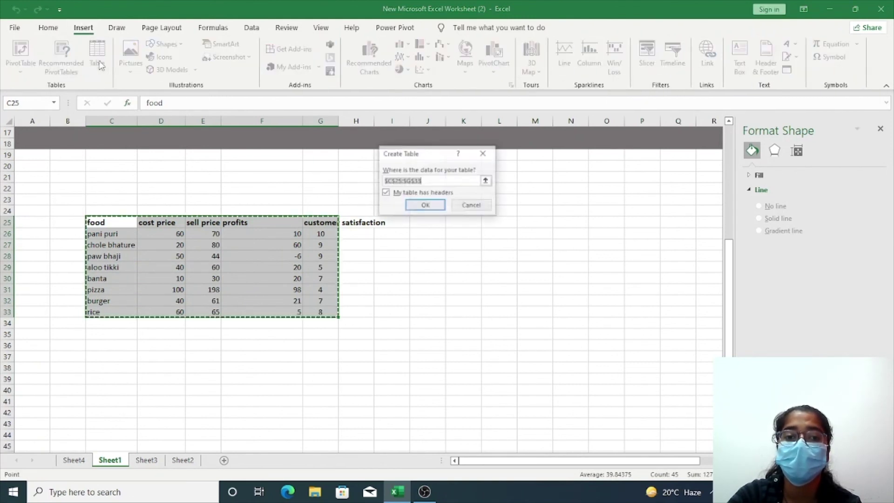
{"action": "left_click", "coordinate": [423, 206]}
- Enter the header 'add' in H25 to extend the table with a new column
{"action": "left_click", "coordinate": [419, 278]}
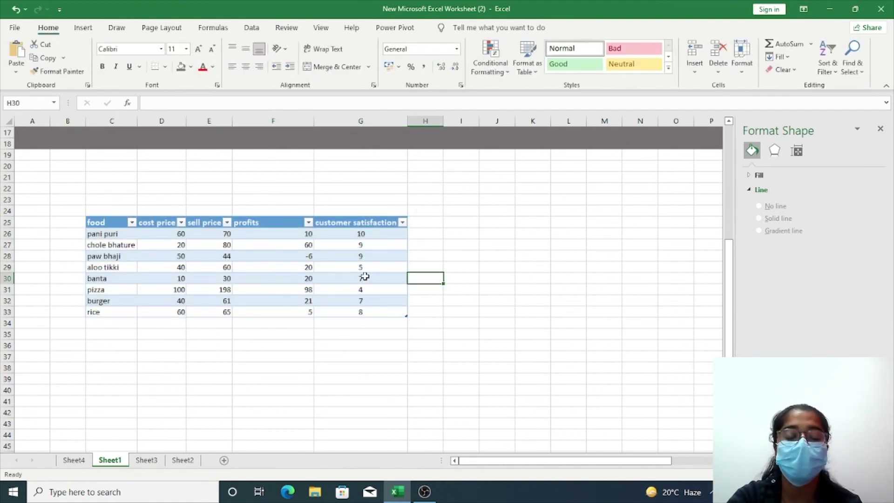
{"action": "left_click", "coordinate": [430, 223]}
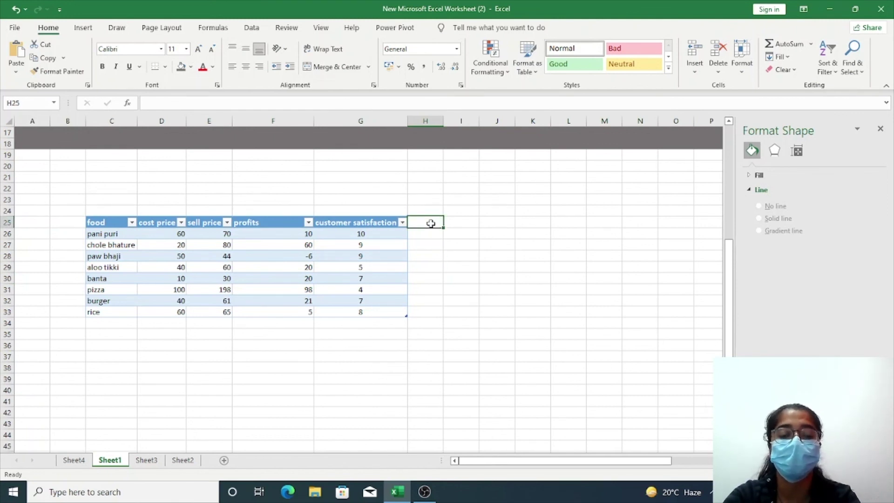
{"action": "type", "text": "add"}
{"action": "key", "text": "Return"}
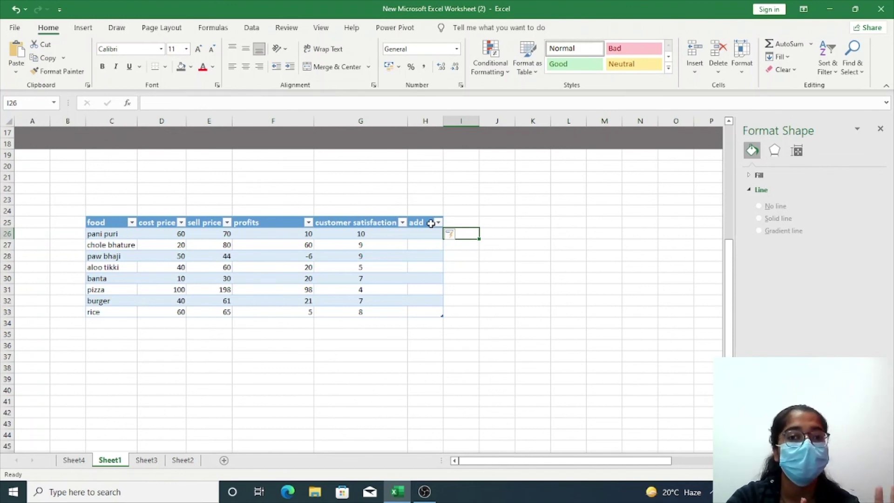
{"action": "scroll", "coordinate": [431, 224], "scroll_direction": "up", "scroll_amount": 1}
{"action": "scroll", "coordinate": [431, 230], "scroll_direction": "up", "scroll_amount": 3}
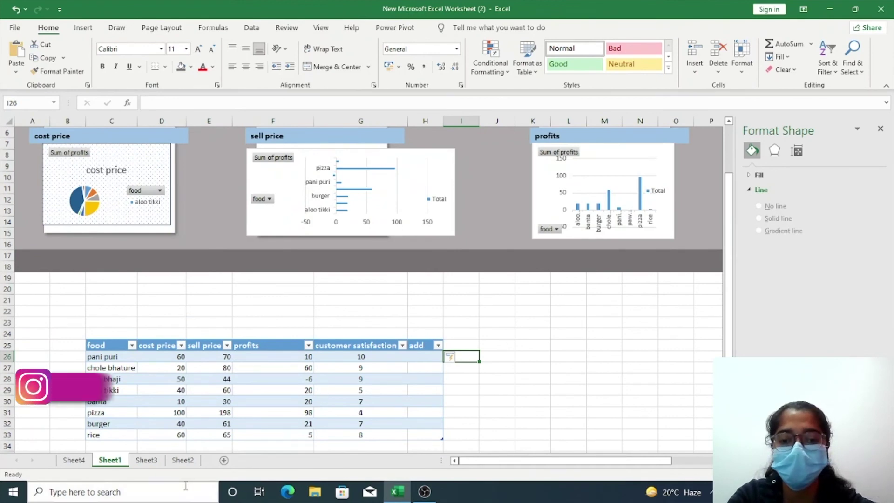
- On Sheet4, apply Chart Style 2 with data labels to the sell price pivot chart
{"action": "left_click", "coordinate": [183, 460]}
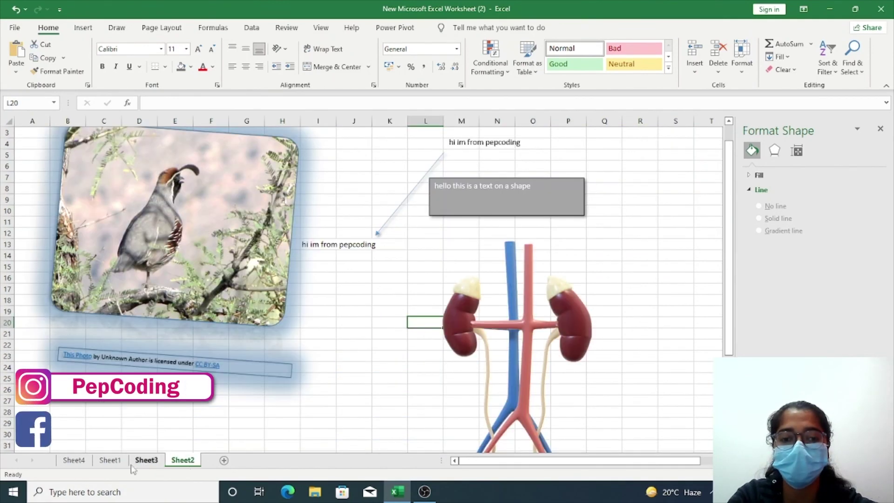
{"action": "left_click", "coordinate": [75, 461]}
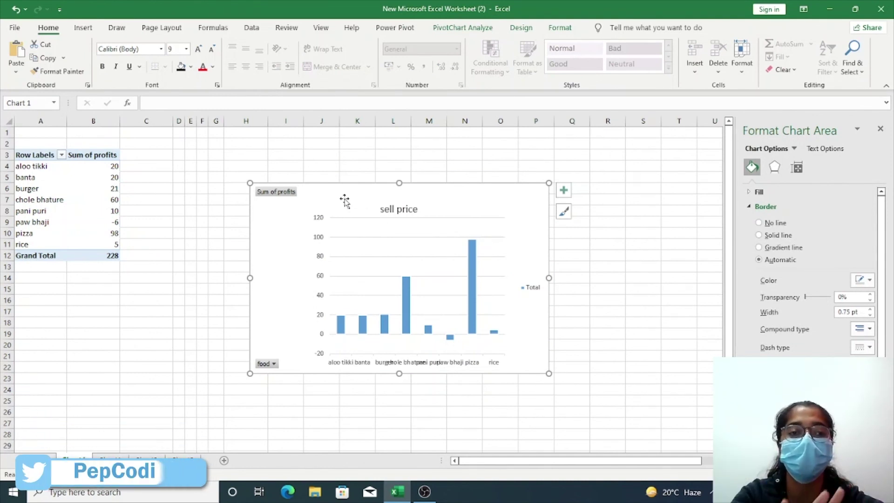
{"action": "left_click", "coordinate": [452, 29]}
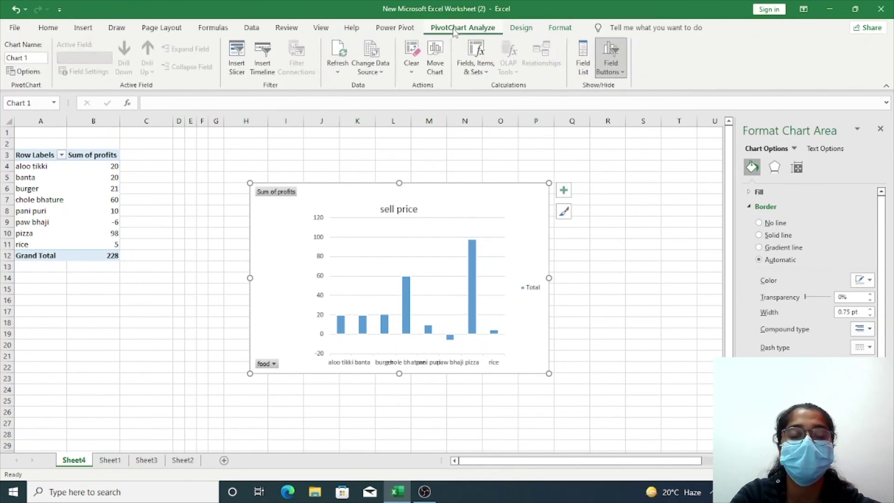
{"action": "left_click", "coordinate": [522, 28]}
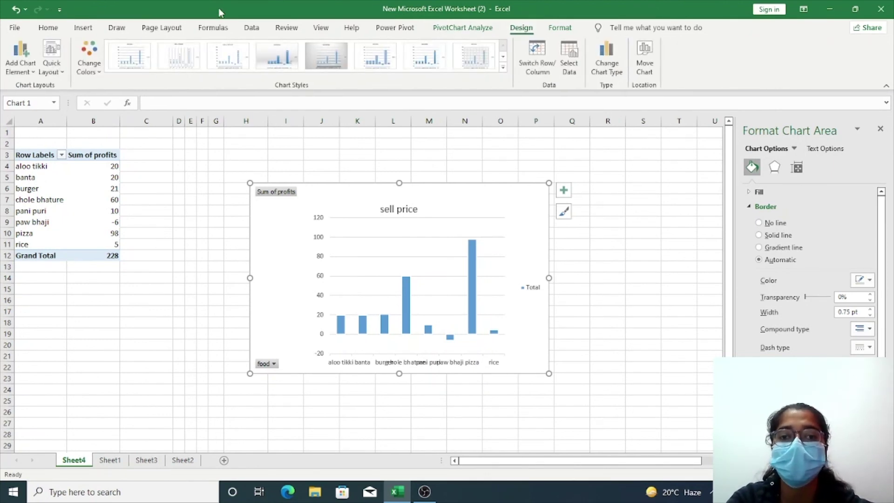
{"action": "left_click", "coordinate": [179, 65]}
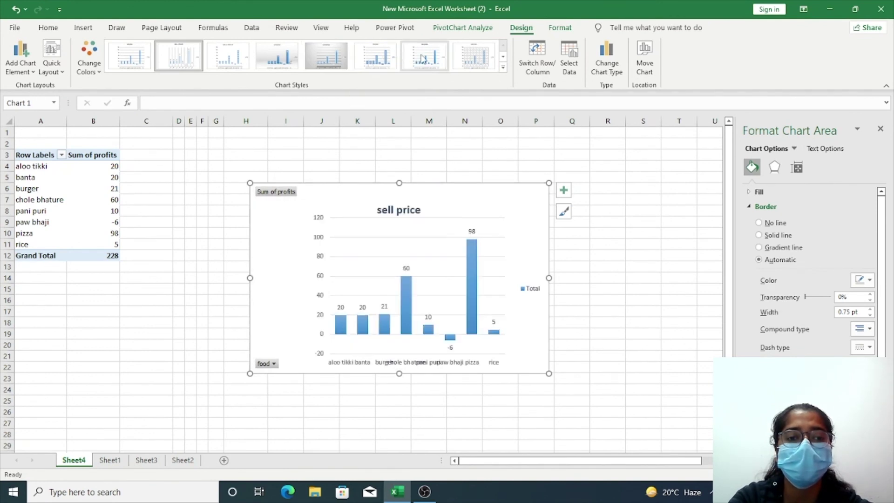
{"action": "left_click", "coordinate": [503, 56]}
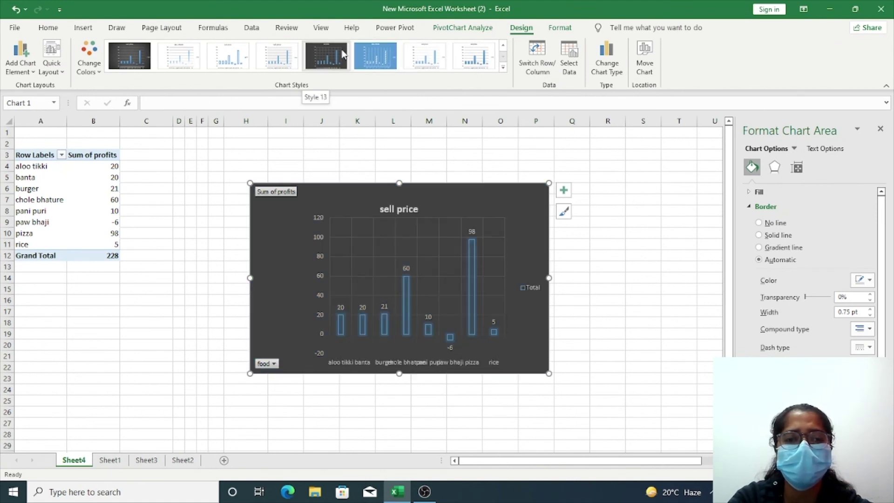
- Apply the dark Style 9 and Quick Layout 5, adding a data table and axis title placeholder
{"action": "left_click", "coordinate": [143, 58]}
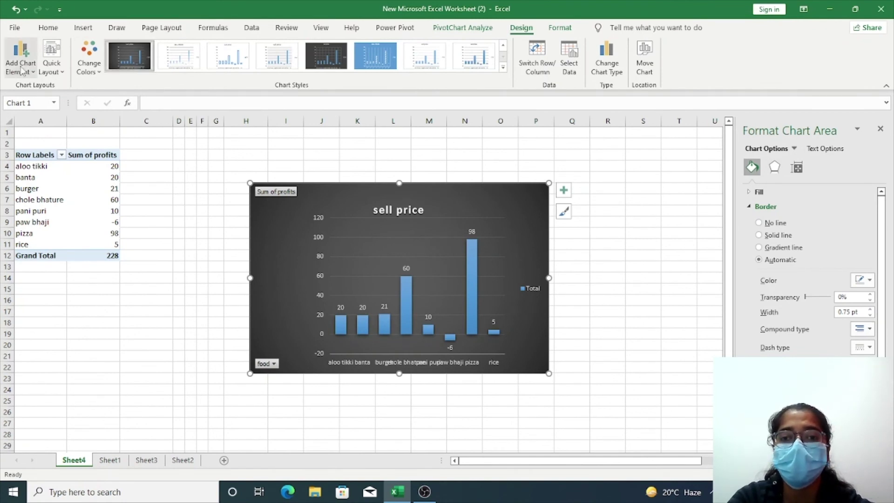
{"action": "left_click", "coordinate": [59, 67]}
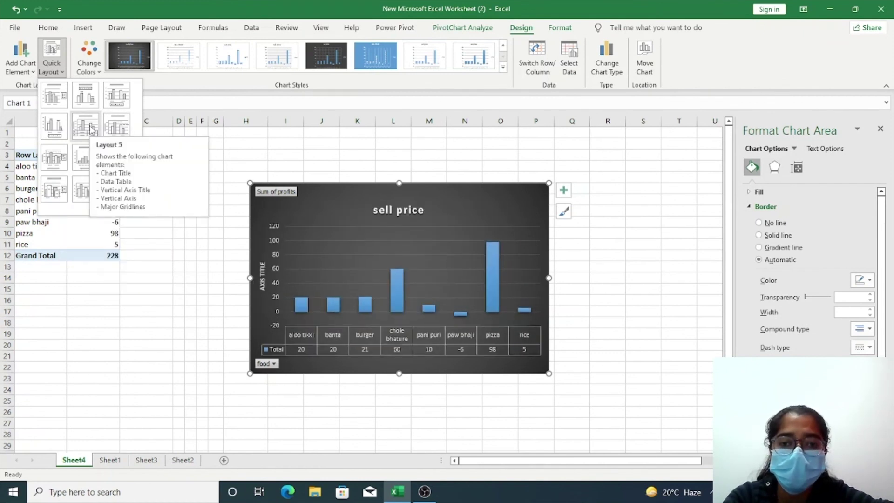
{"action": "left_click", "coordinate": [90, 128]}
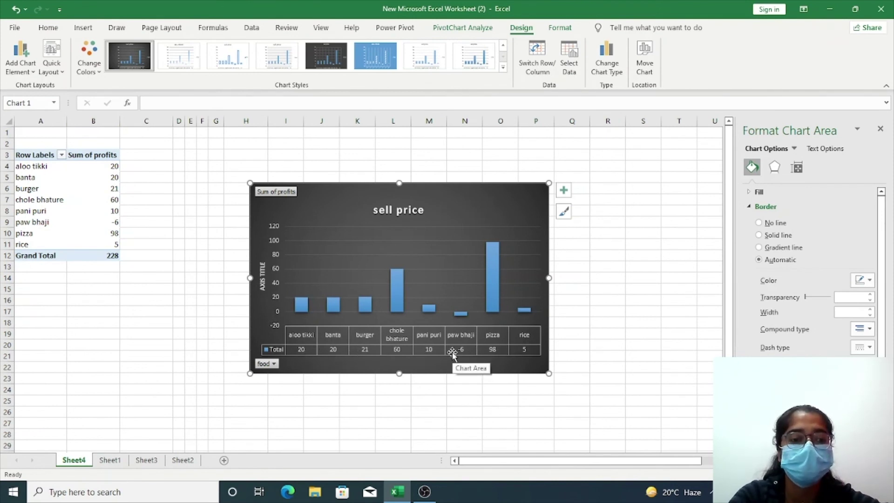
{"action": "left_click", "coordinate": [20, 72]}
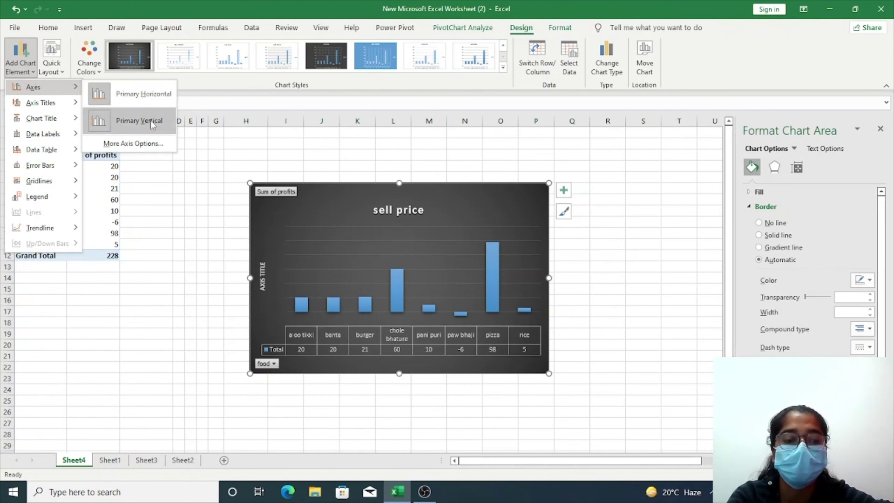
{"action": "mouse_move", "coordinate": [41, 103]}
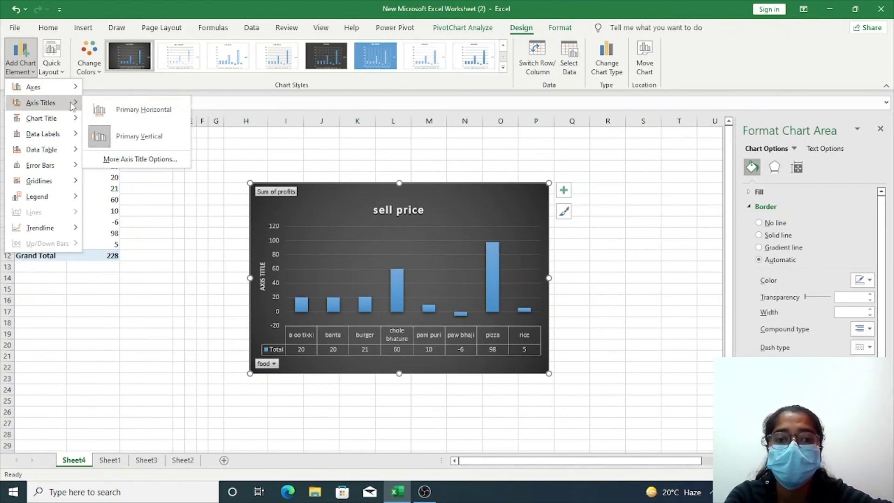
- Add a horizontal axis title reading PRICE and remove the vertical axis title
{"action": "left_click", "coordinate": [127, 110]}
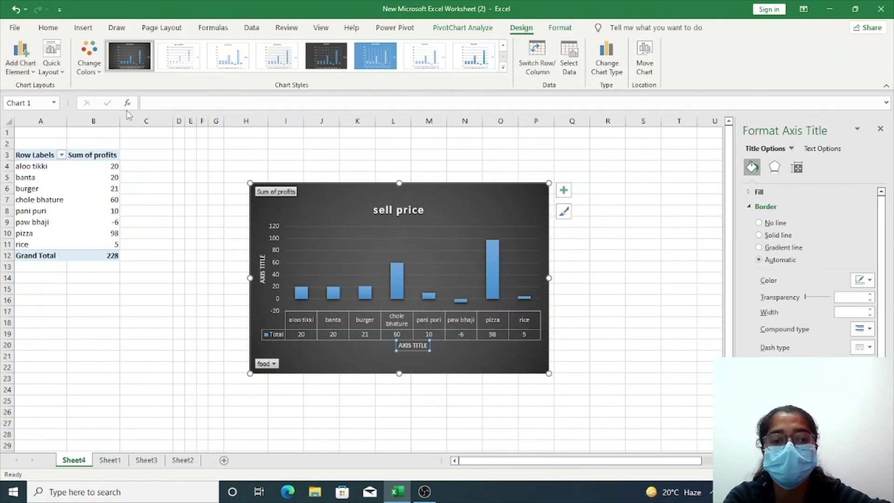
{"action": "double_click", "coordinate": [420, 346]}
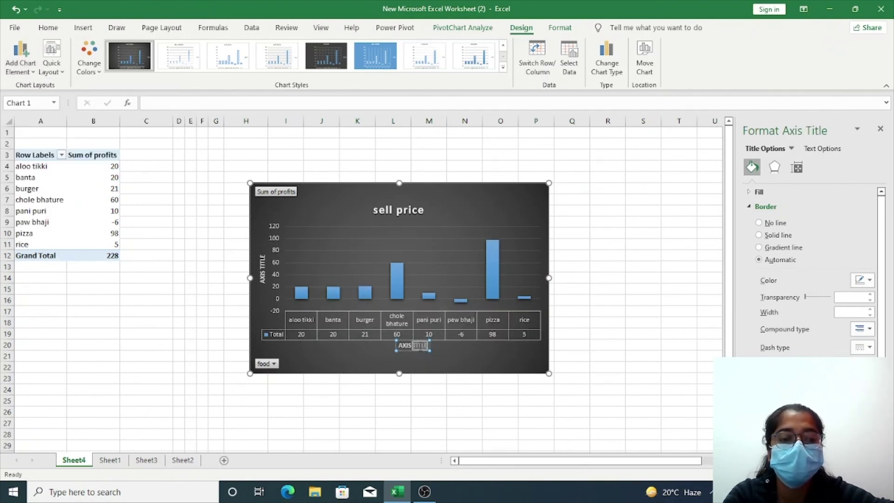
{"action": "key", "text": "BackSpace"}
{"action": "key", "text": "BackSpace"}
{"action": "key", "text": "BackSpace"}
{"action": "key", "text": "BackSpace"}
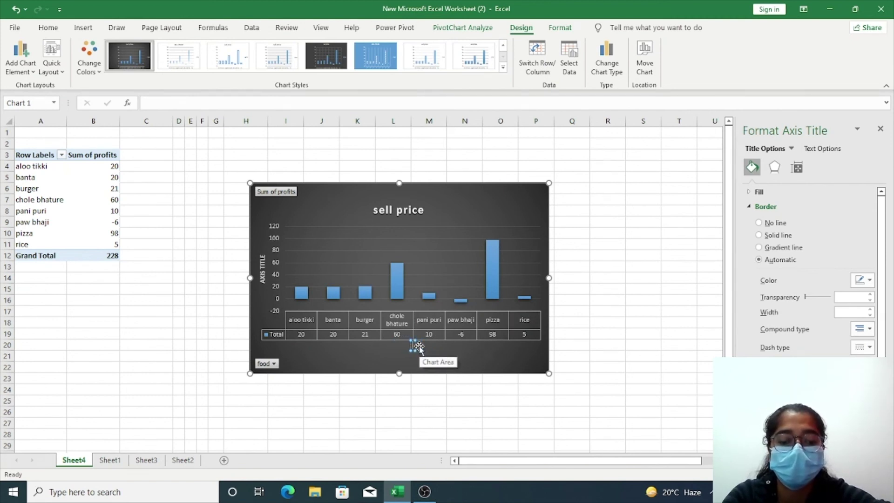
{"action": "type", "text": "PRICE"}
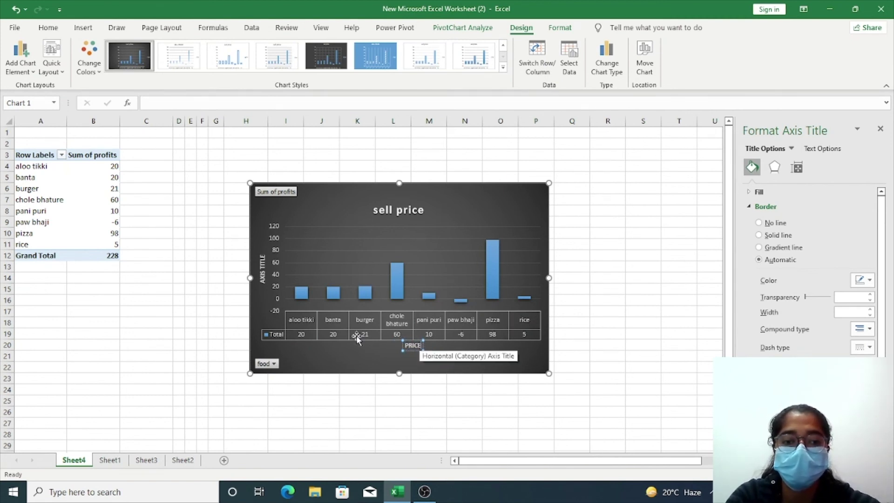
{"action": "left_click", "coordinate": [261, 275]}
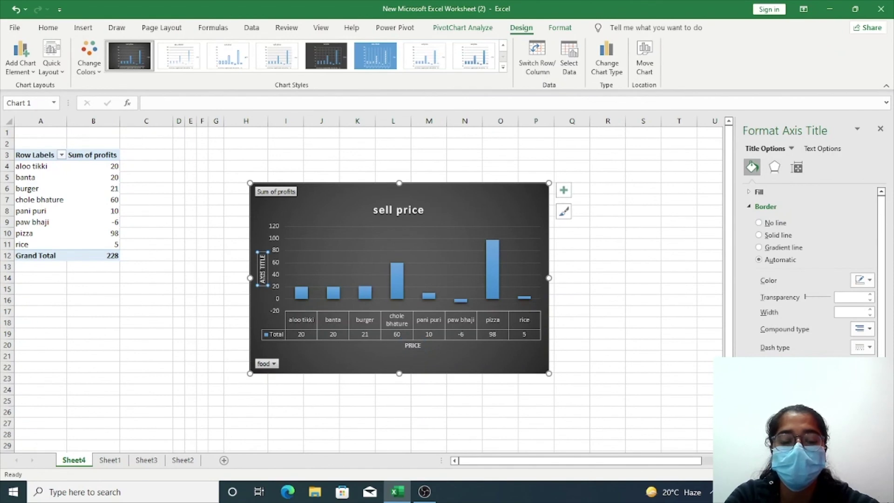
{"action": "key", "text": "Delete"}
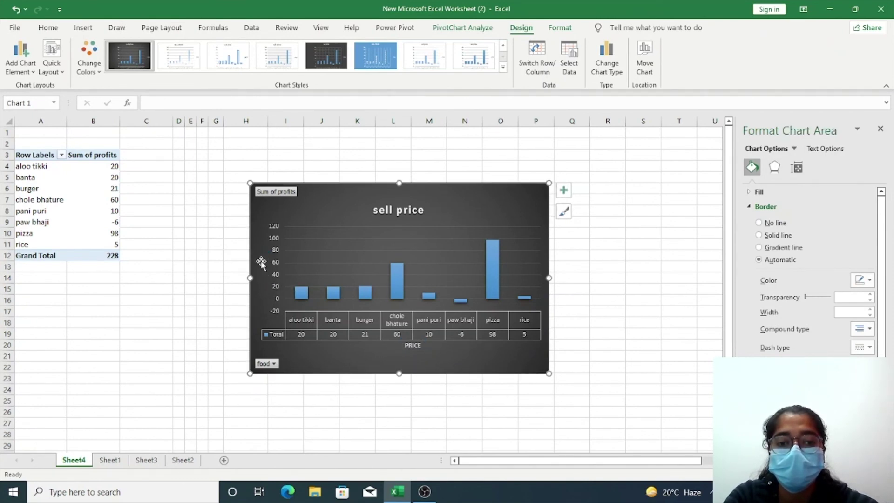
- Add a primary vertical axis title, clear its placeholder, and delete the horizontal PRICE title
{"action": "left_click", "coordinate": [260, 263]}
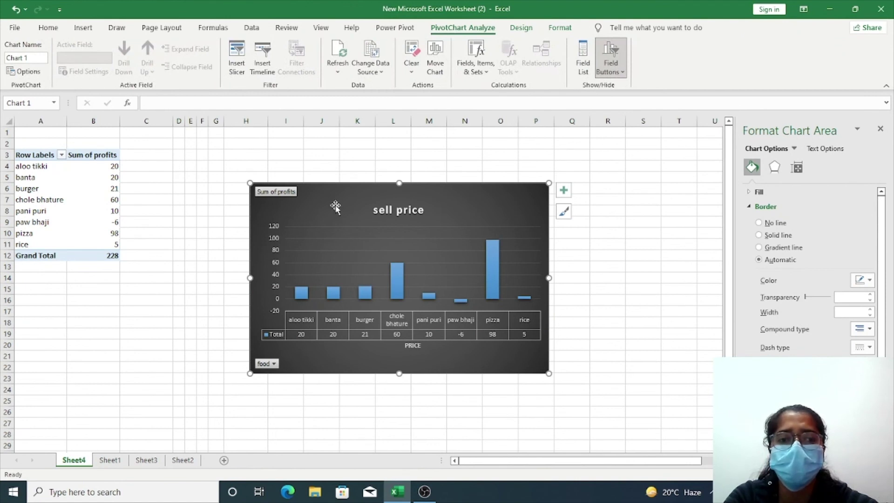
{"action": "left_click", "coordinate": [520, 27]}
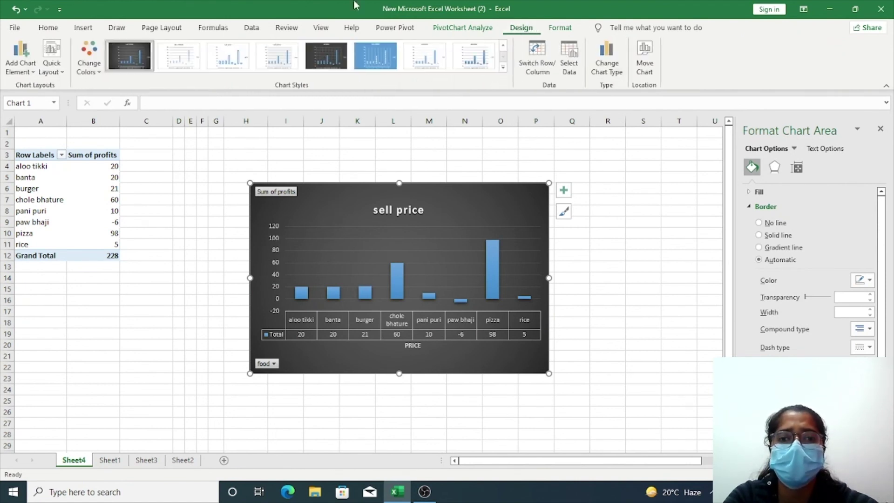
{"action": "left_click", "coordinate": [49, 70]}
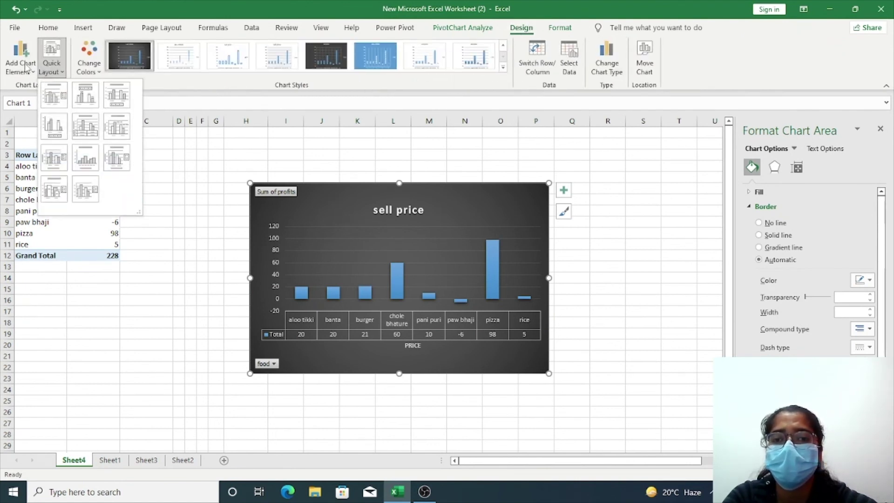
{"action": "left_click", "coordinate": [27, 69]}
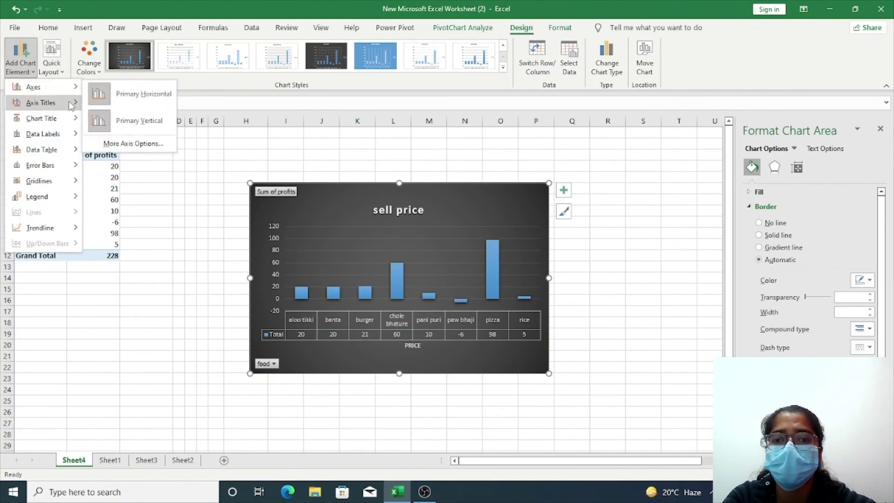
{"action": "mouse_move", "coordinate": [40, 102]}
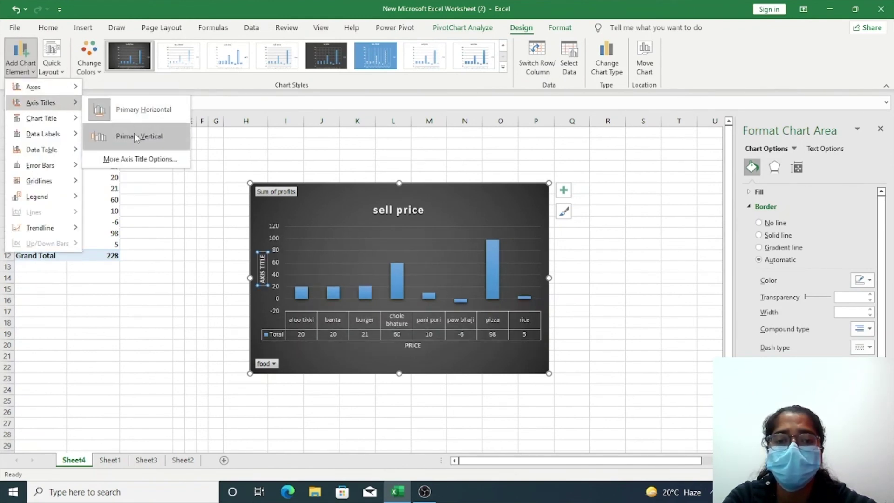
{"action": "left_click", "coordinate": [174, 137]}
{"action": "left_click", "coordinate": [262, 269]}
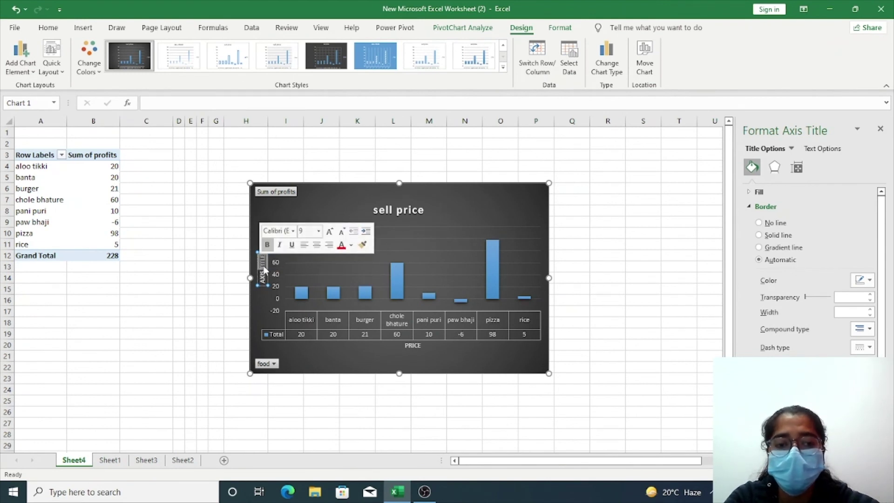
{"action": "key", "text": "BackSpace"}
{"action": "type", "text": "PRICE"}
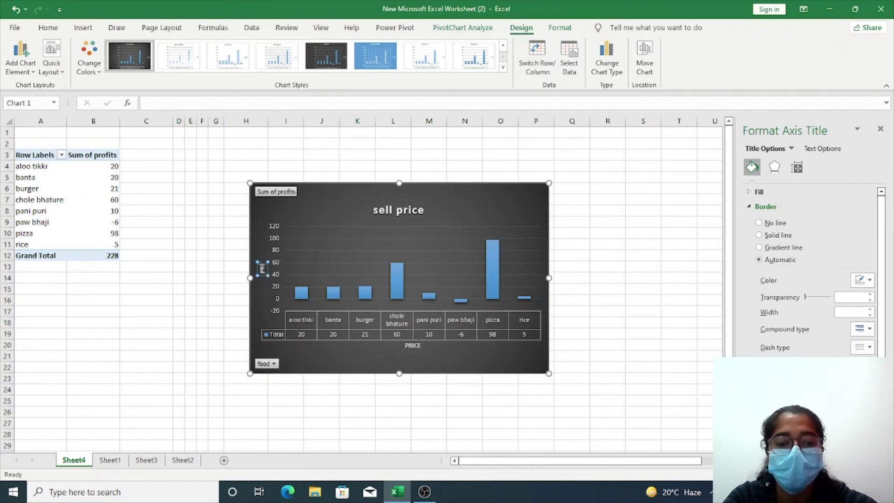
{"action": "left_click", "coordinate": [413, 346]}
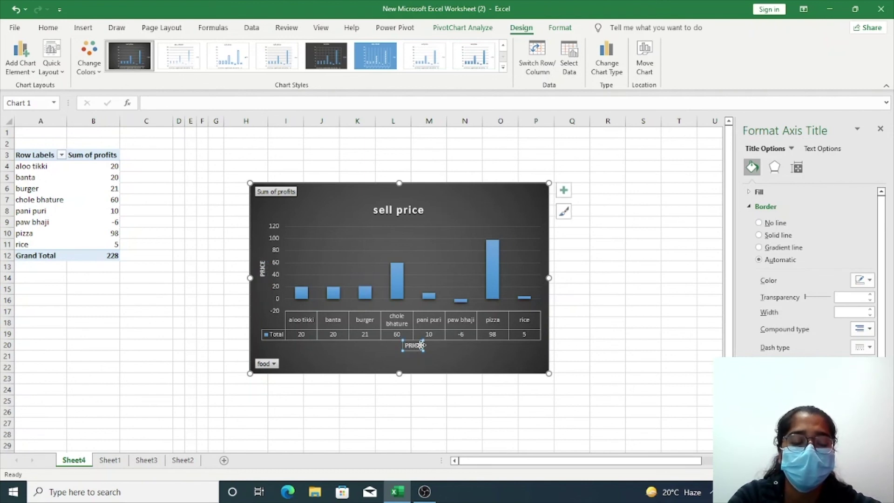
{"action": "key", "text": "Delete"}
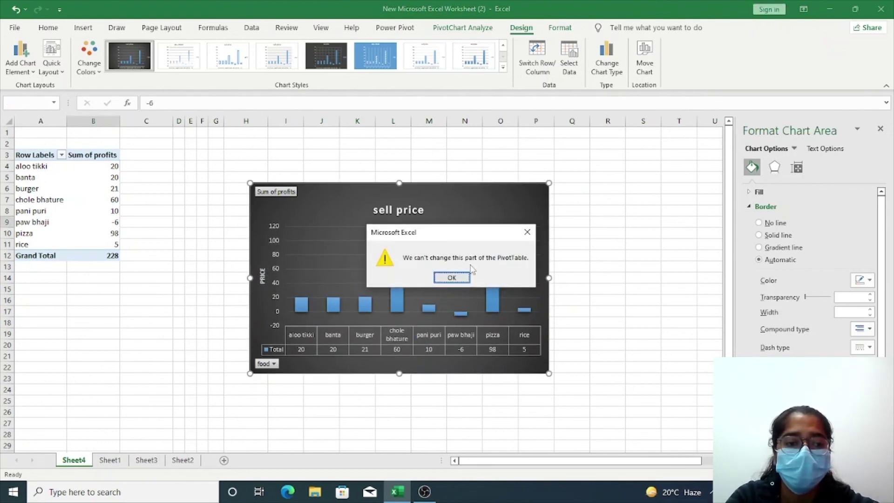
- Dismiss the PivotTable warning, undo to restore the chart, and add a horizontal axis title 'FOOD ITEMS'
{"action": "left_click", "coordinate": [452, 277]}
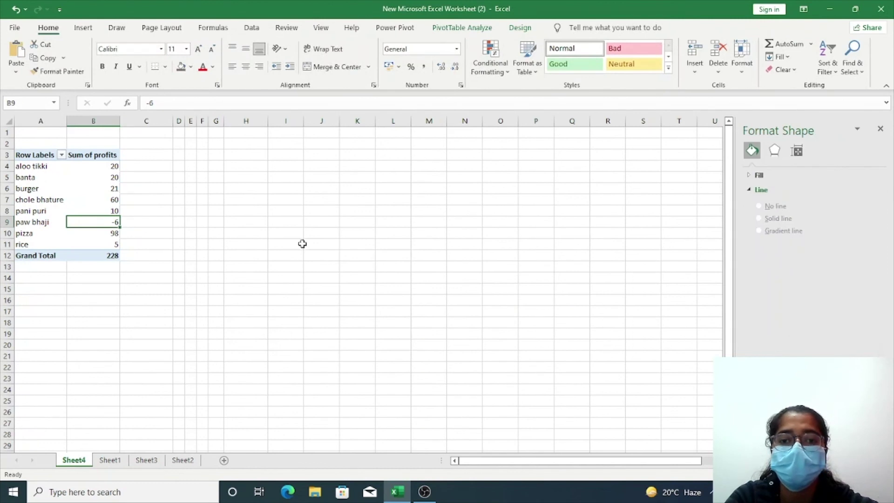
{"action": "key", "text": "ctrl+z"}
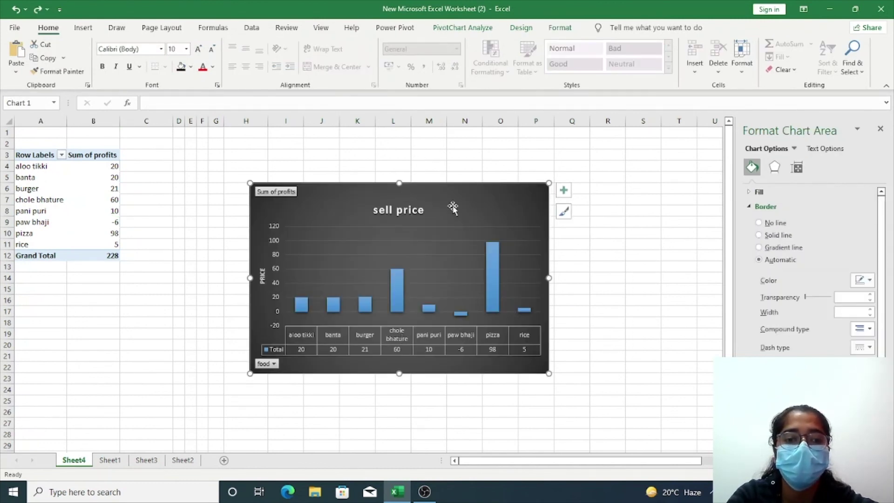
{"action": "left_click", "coordinate": [521, 28]}
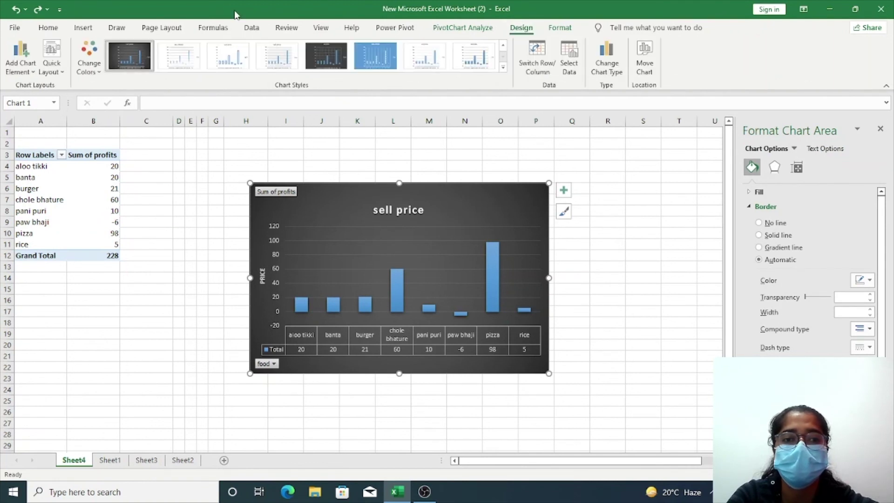
{"action": "left_click", "coordinate": [21, 67]}
{"action": "mouse_move", "coordinate": [40, 103]}
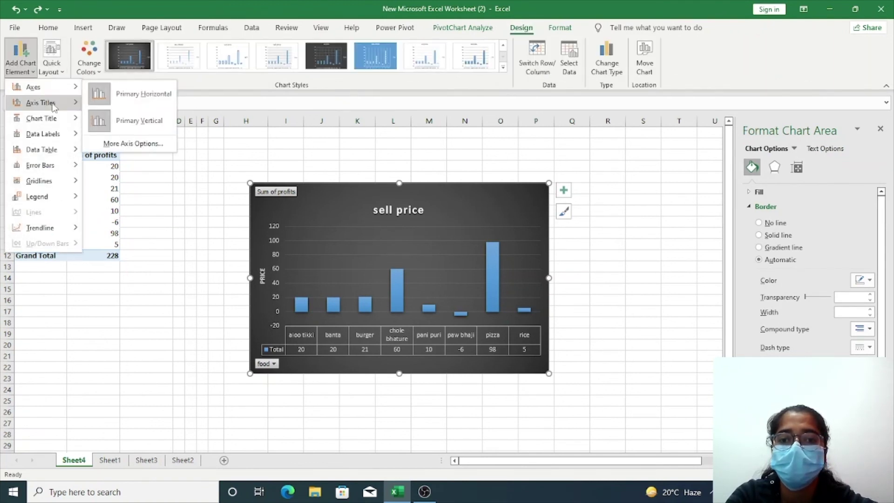
{"action": "left_click", "coordinate": [120, 110]}
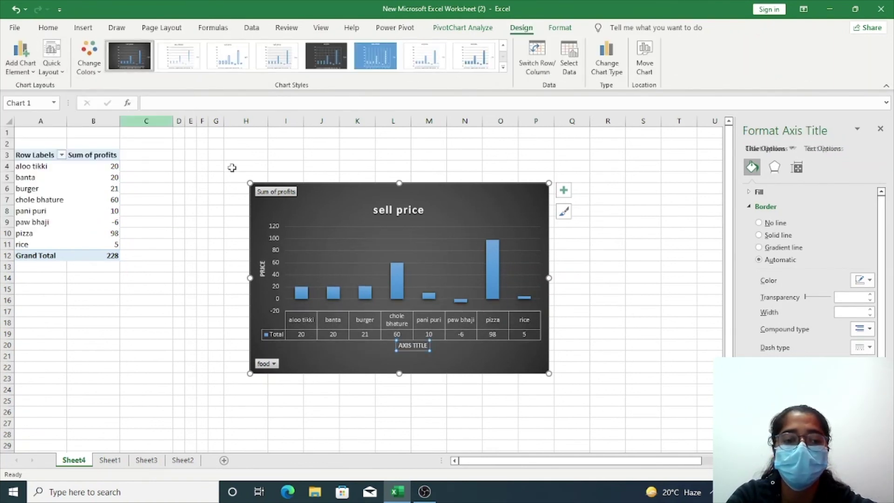
{"action": "left_click", "coordinate": [422, 347]}
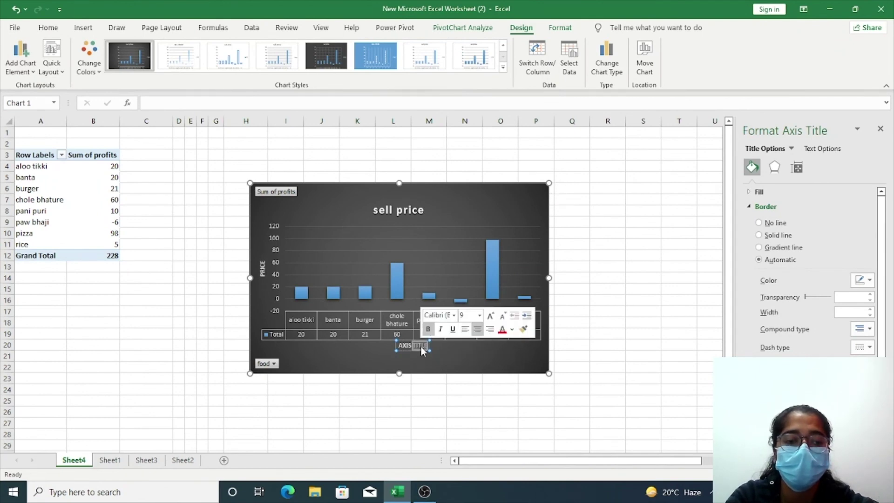
{"action": "type", "text": "FOOD"}
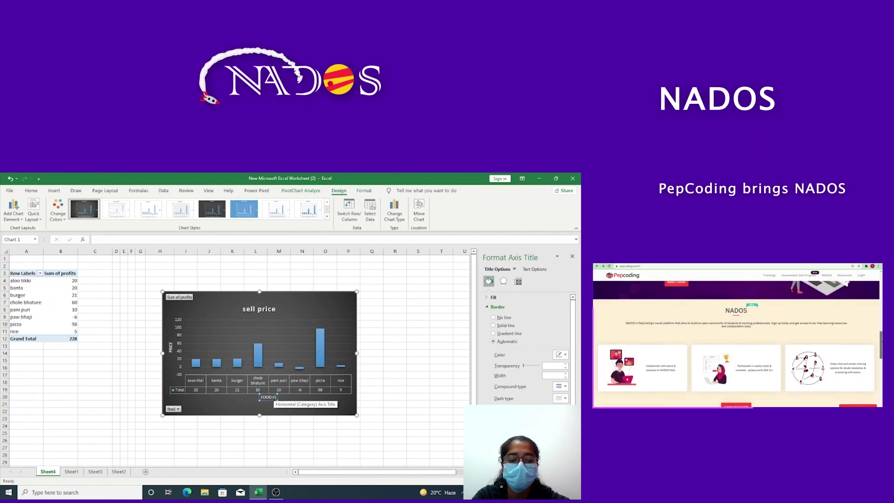
{"action": "type", "text": " ITEMSS"}
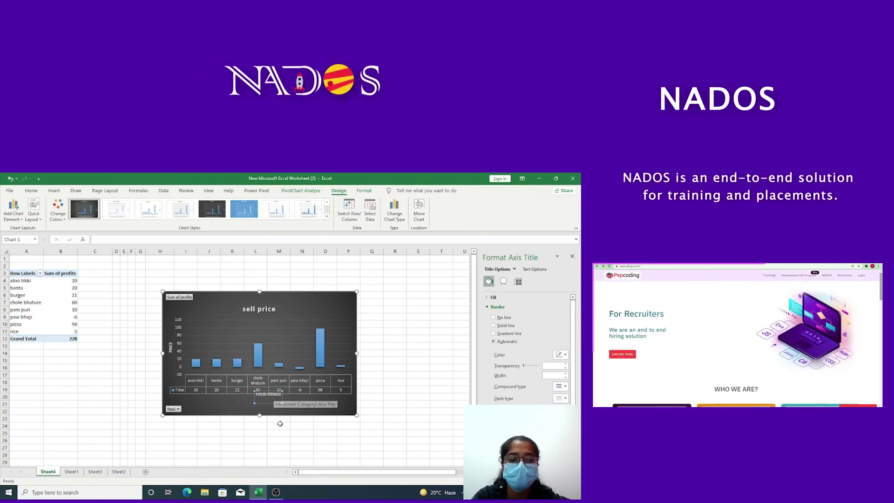
- Finish the FOOD ITEMS title and add minor vertical gridlines to the sell price chart
{"action": "left_click", "coordinate": [240, 429]}
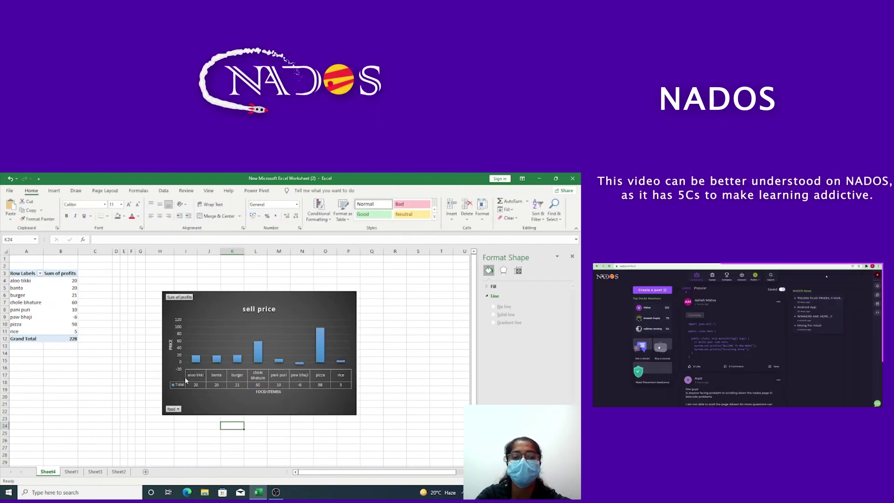
{"action": "left_click", "coordinate": [218, 302]}
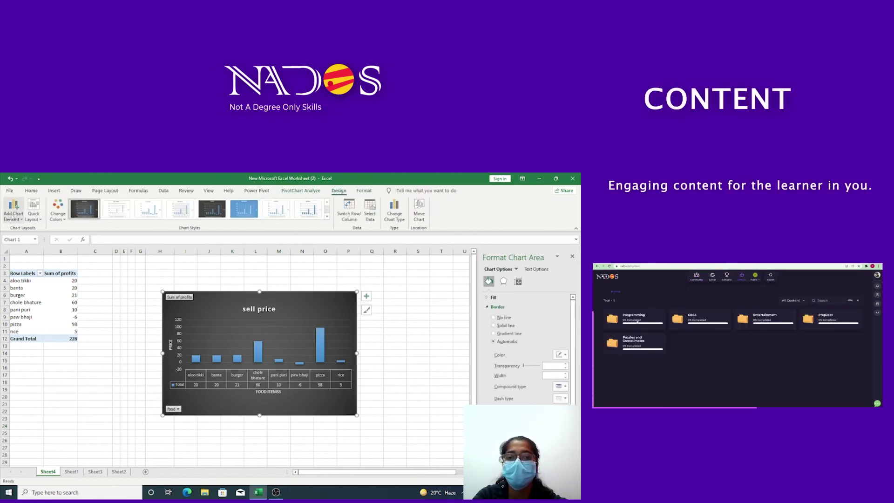
{"action": "left_click", "coordinate": [13, 209]}
{"action": "mouse_move", "coordinate": [26, 289]}
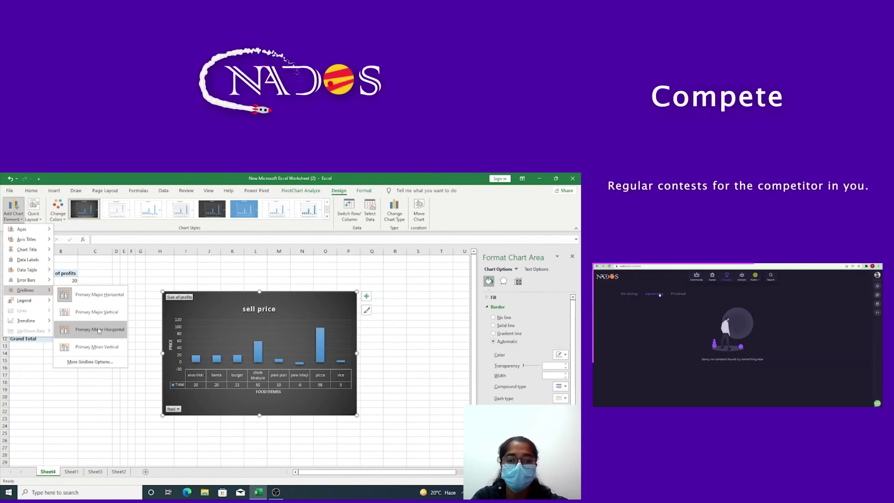
{"action": "left_click", "coordinate": [103, 347]}
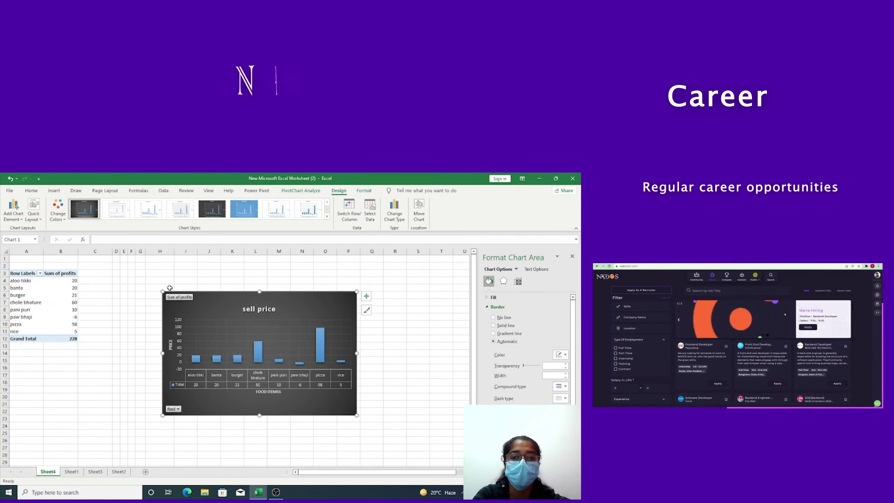
{"action": "left_click", "coordinate": [57, 212]}
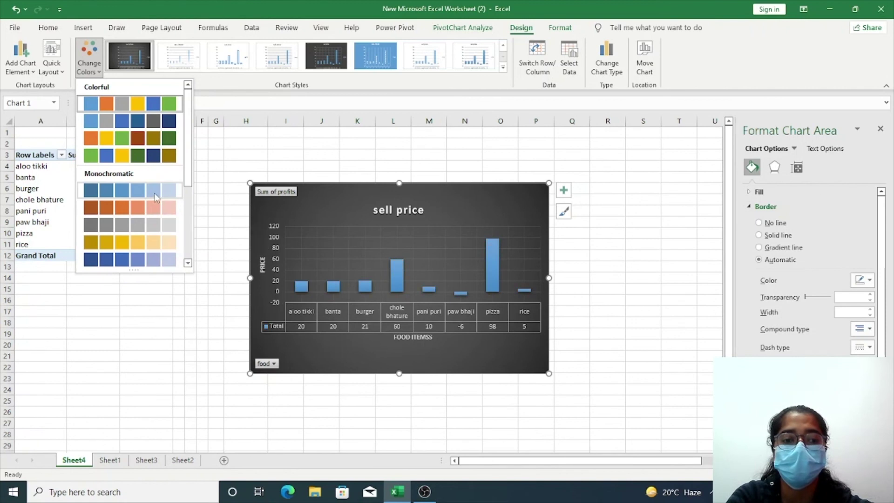
- Recolour the chart's columns with the blue Monochromatic Palette 5
{"action": "left_click", "coordinate": [156, 260]}
{"action": "left_click", "coordinate": [210, 293]}
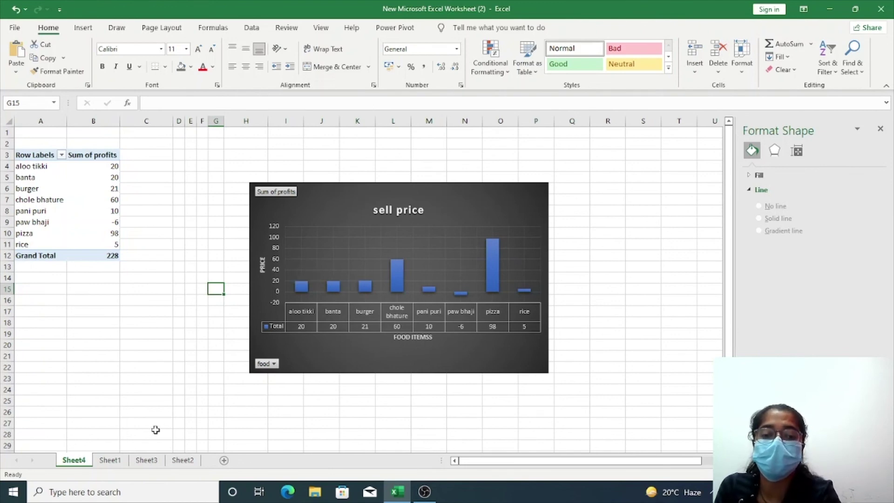
{"action": "left_click", "coordinate": [190, 460]}
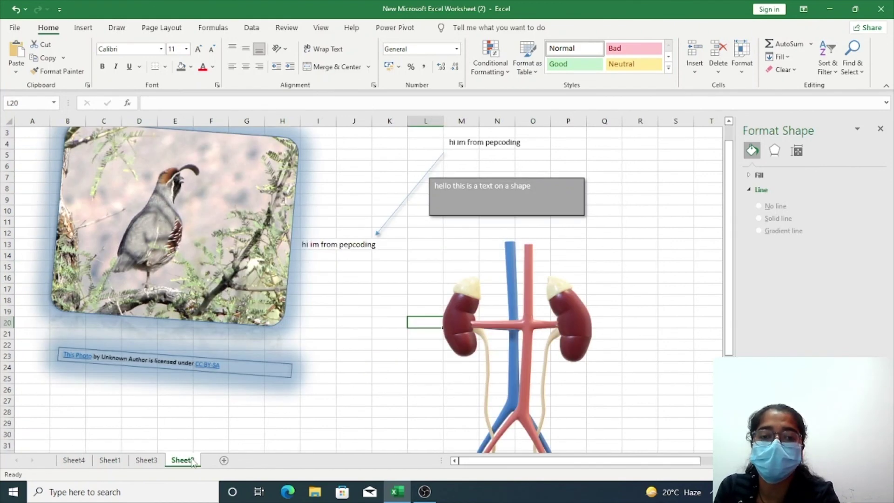
{"action": "left_click", "coordinate": [110, 460]}
{"action": "scroll", "coordinate": [235, 349], "scroll_direction": "up", "scroll_amount": 2}
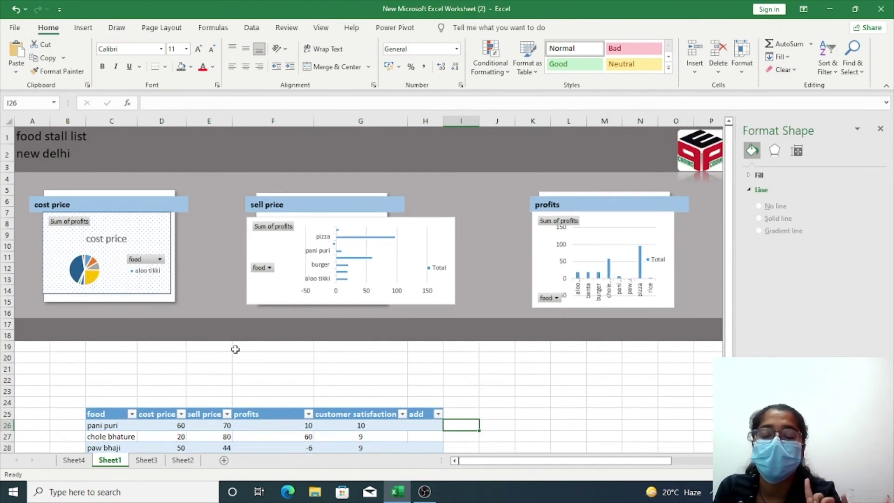
{"action": "left_click", "coordinate": [88, 460]}
{"action": "left_click", "coordinate": [103, 461]}
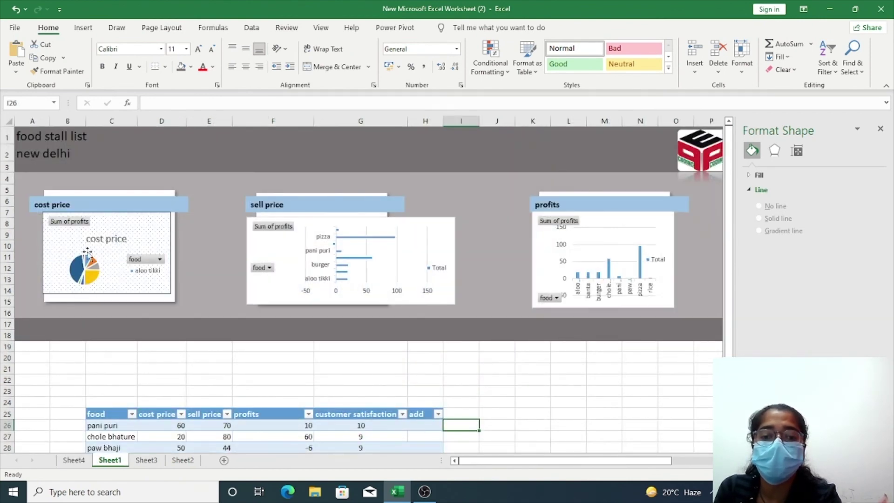
{"action": "scroll", "coordinate": [183, 385], "scroll_direction": "down", "scroll_amount": 2}
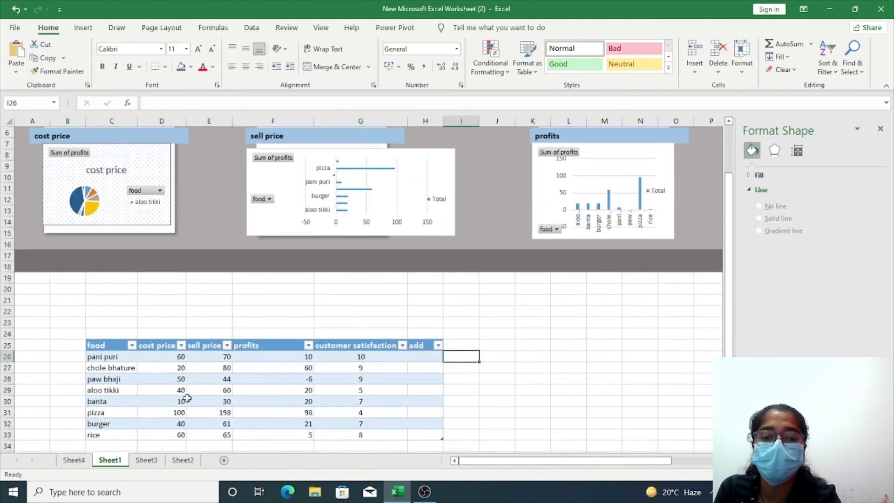
{"action": "left_click", "coordinate": [75, 461]}
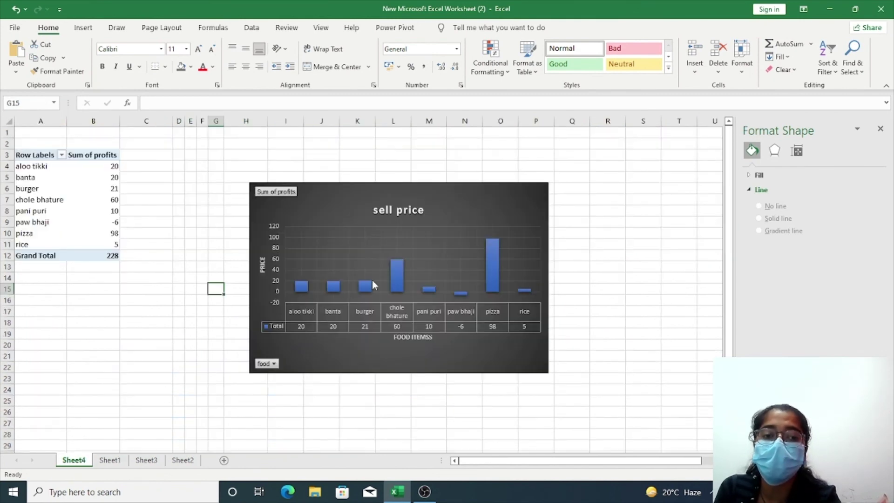
- Switch back to the Sheet1 dashboard
{"action": "left_click", "coordinate": [108, 460]}
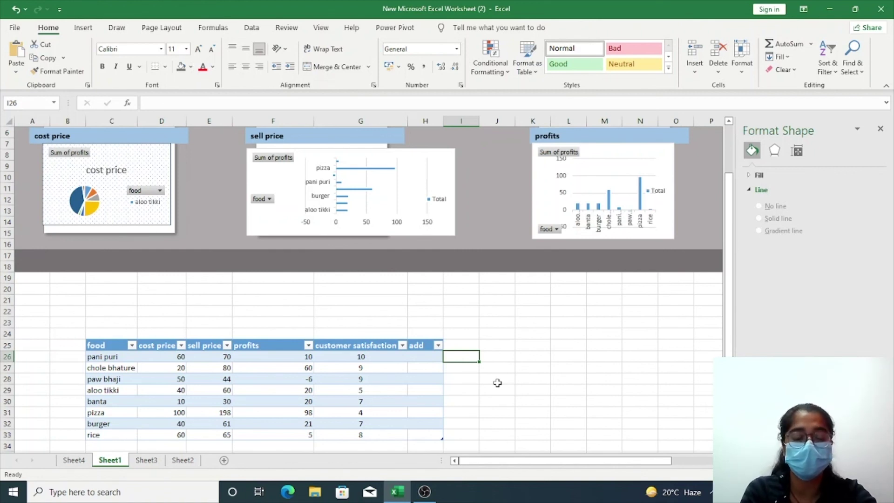
- Return to the top of Sheet1 and bring up the Delete cells options with Ctrl+-
{"action": "scroll", "coordinate": [516, 379], "scroll_direction": "up", "scroll_amount": 2}
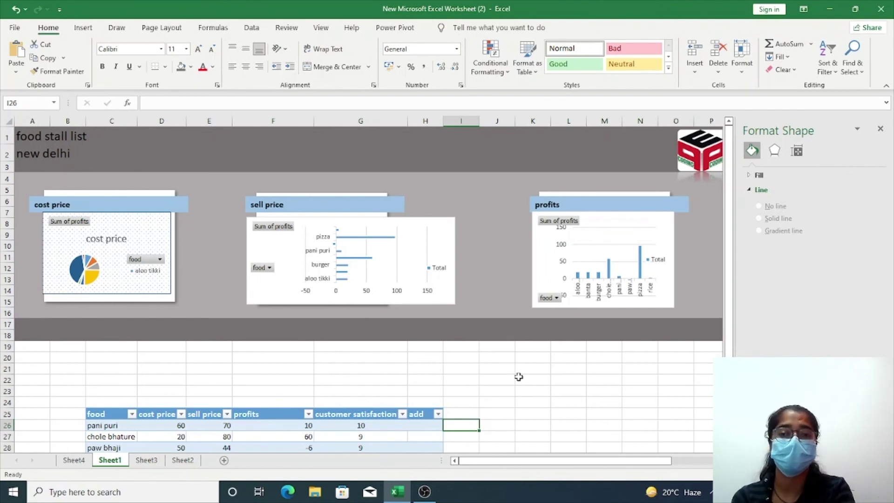
{"action": "key", "text": "ctrl+minus"}
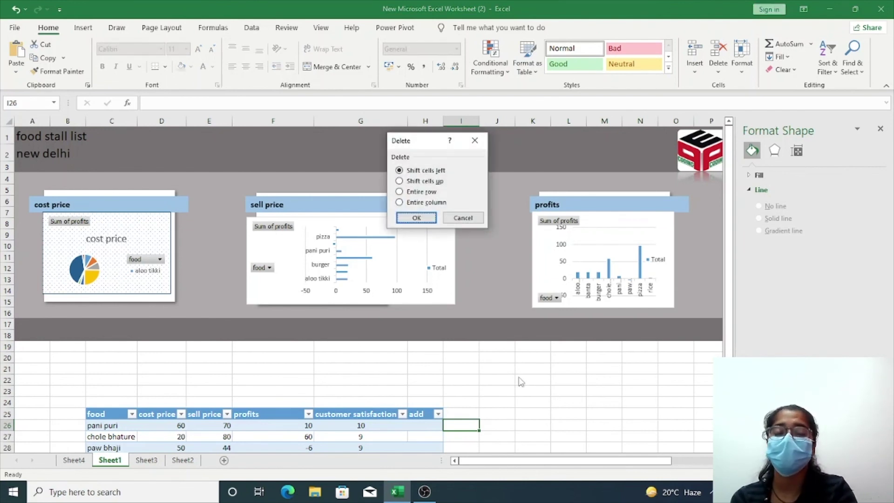